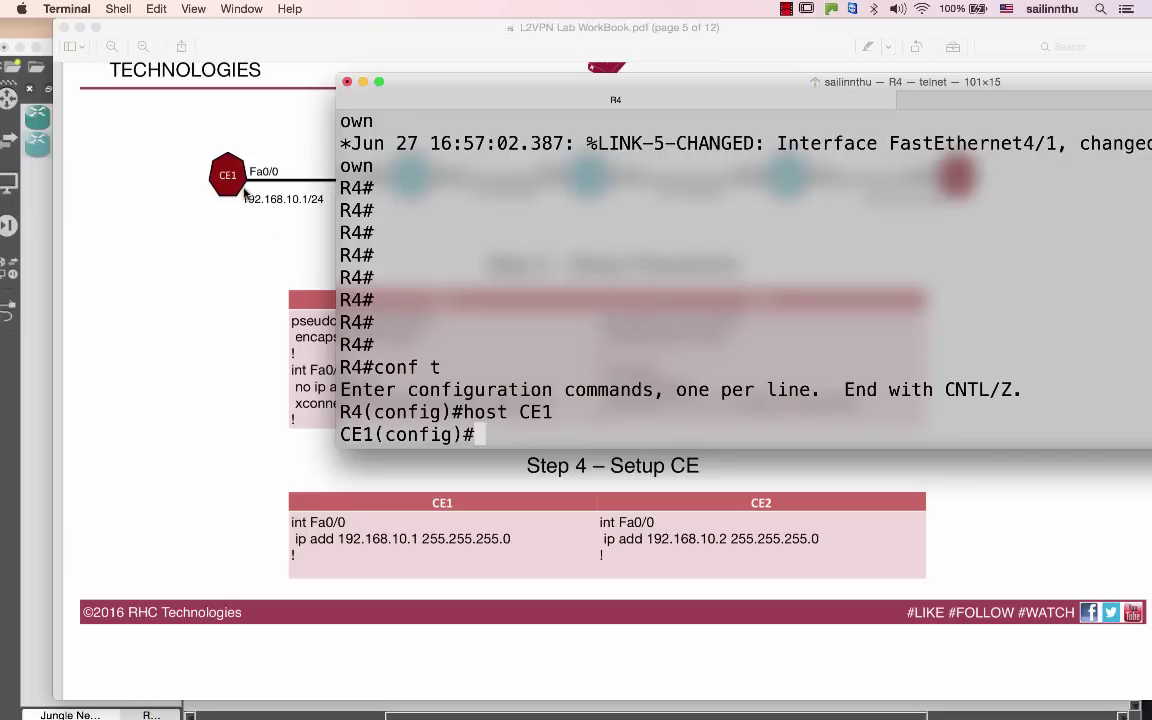
Give CE1's Fa0/0 the address 192.168.10.1 255.255.255.0 and enable it with no shut
text(int f0/0)
key(Return)
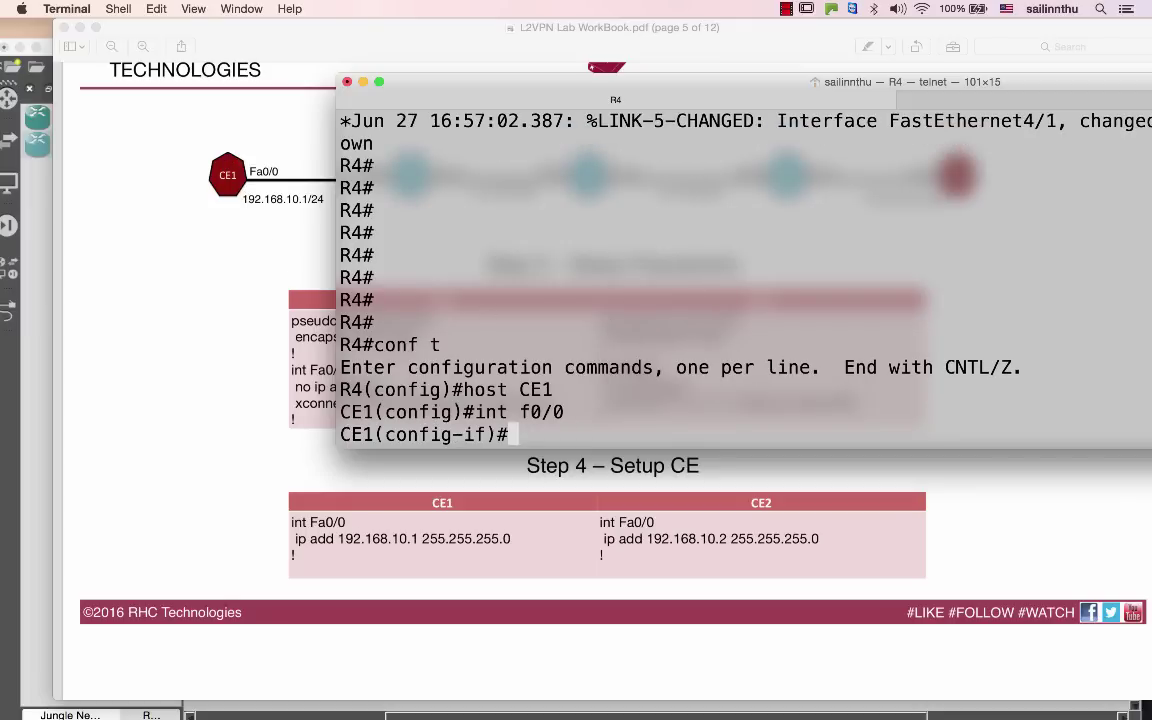
text(no shut)
key(Return)
key(Return)
text(ip ad)
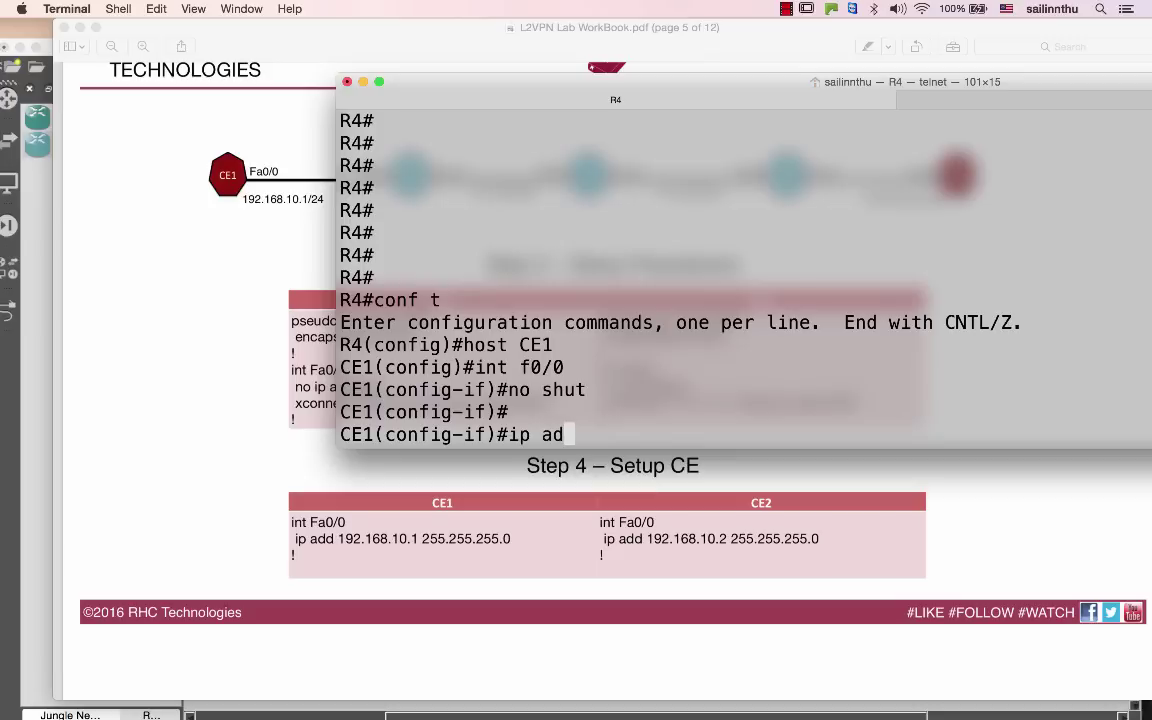
text(d 192.158)
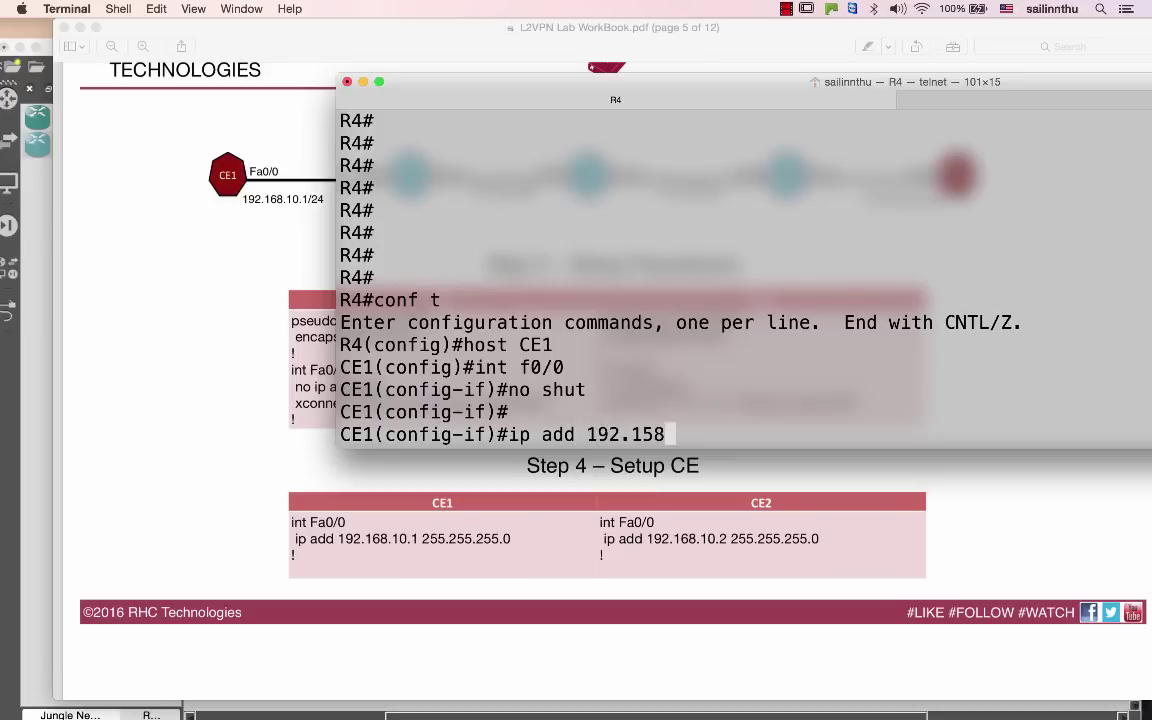
key(BackSpace)
key(BackSpace)
text(68.10.)
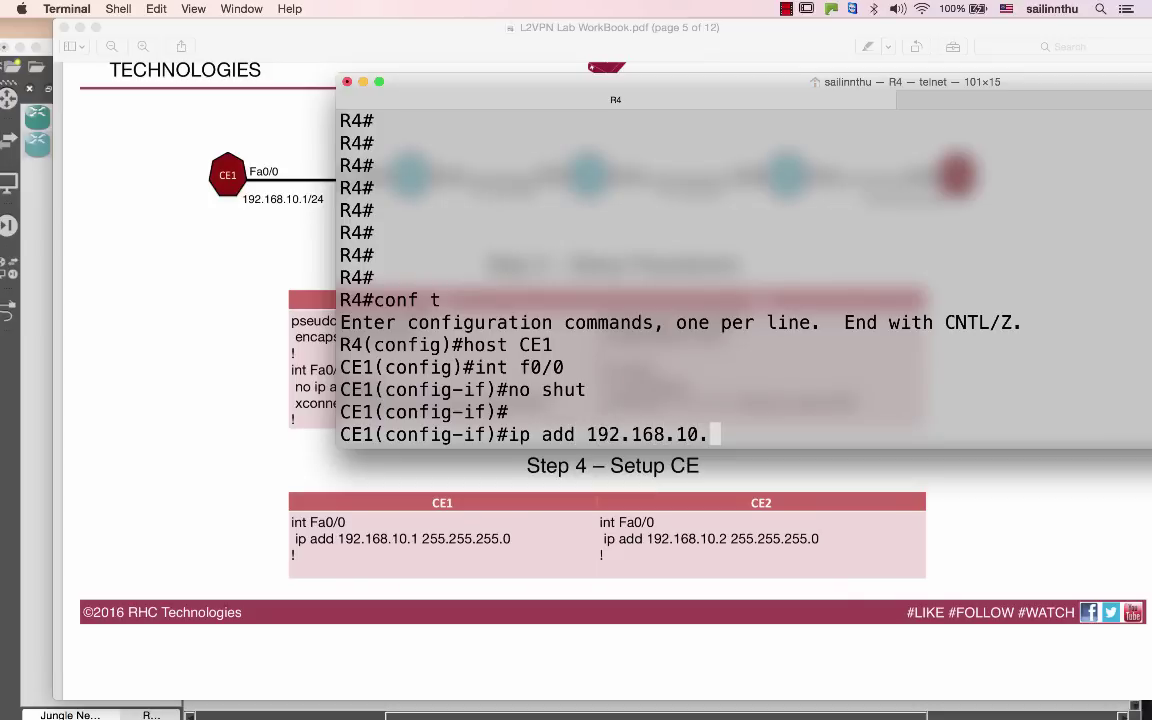
text(1 255.255.255)
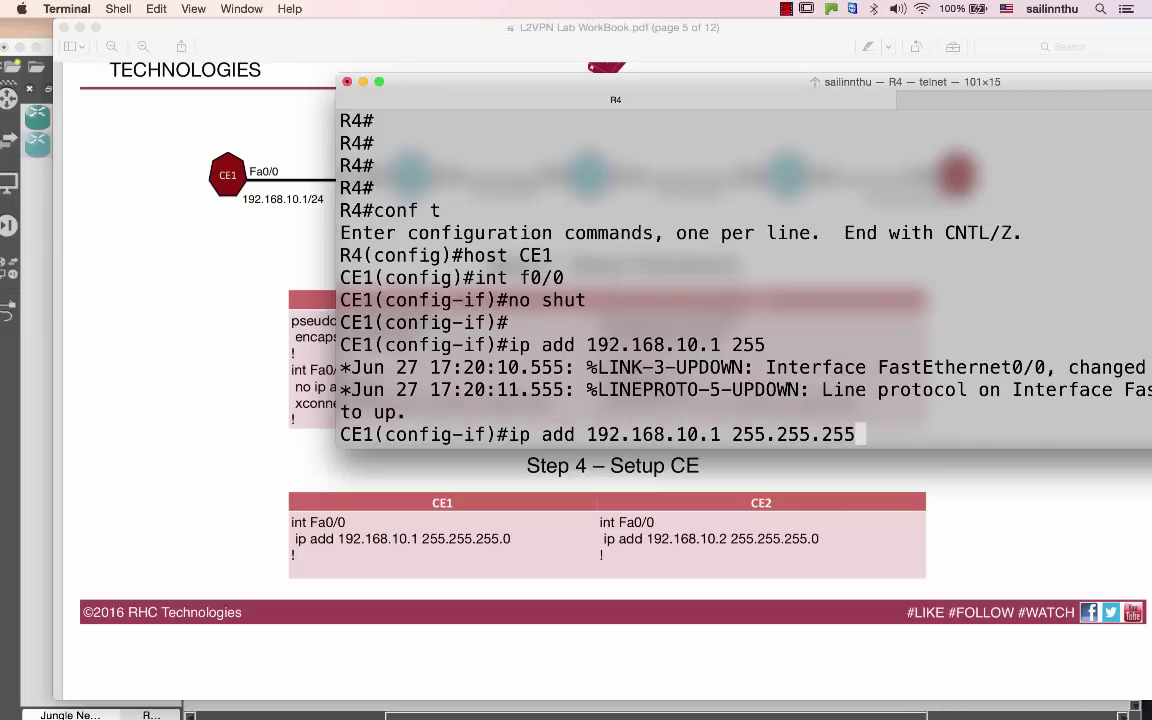
text(.0)
key(Return)
key(Return)
text(no shut)
key(Return)
key(Return)
key(Return)
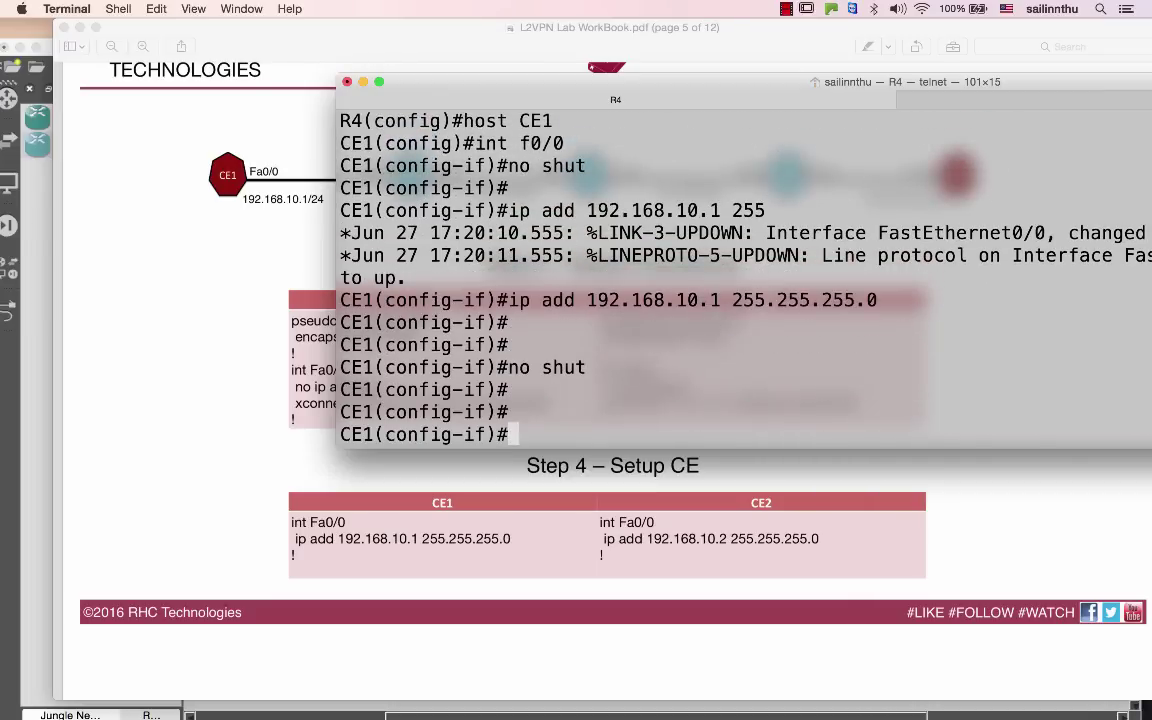
key(super+shift+bracketright)
key(Return)
key(Return)
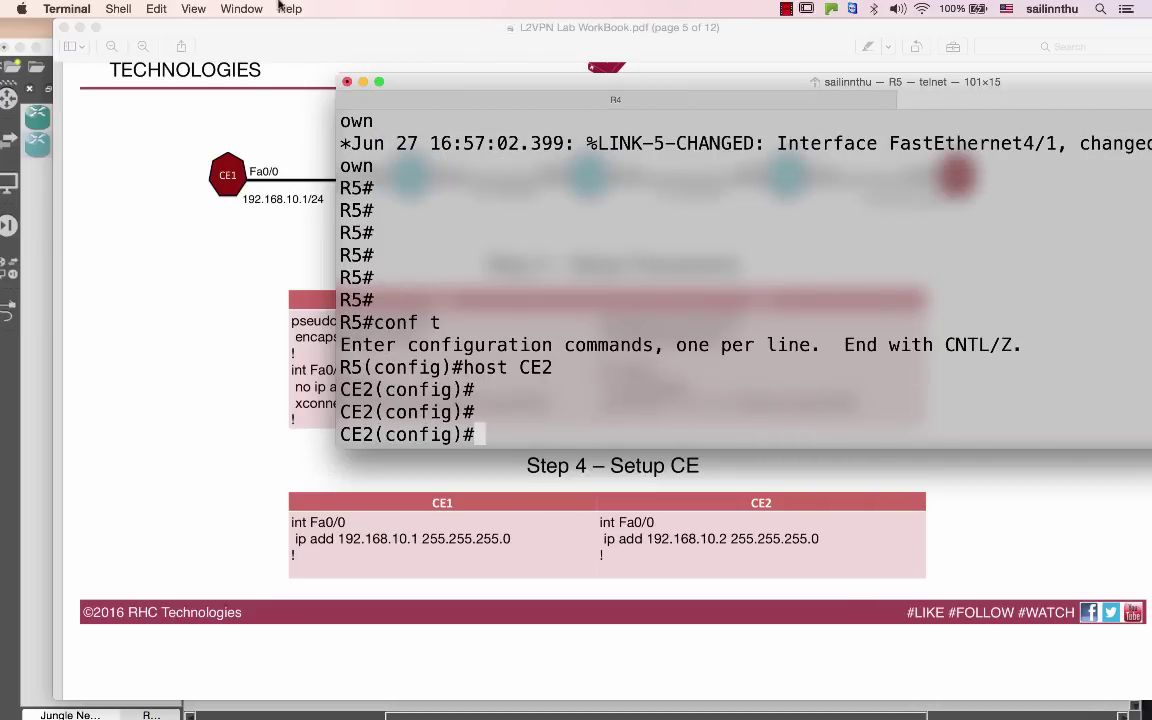
Assign 192.168.10.2 255.255.255.0 to CE2's Fa1/0 and enable it with no shut
drag(521, 85, 408, 437)
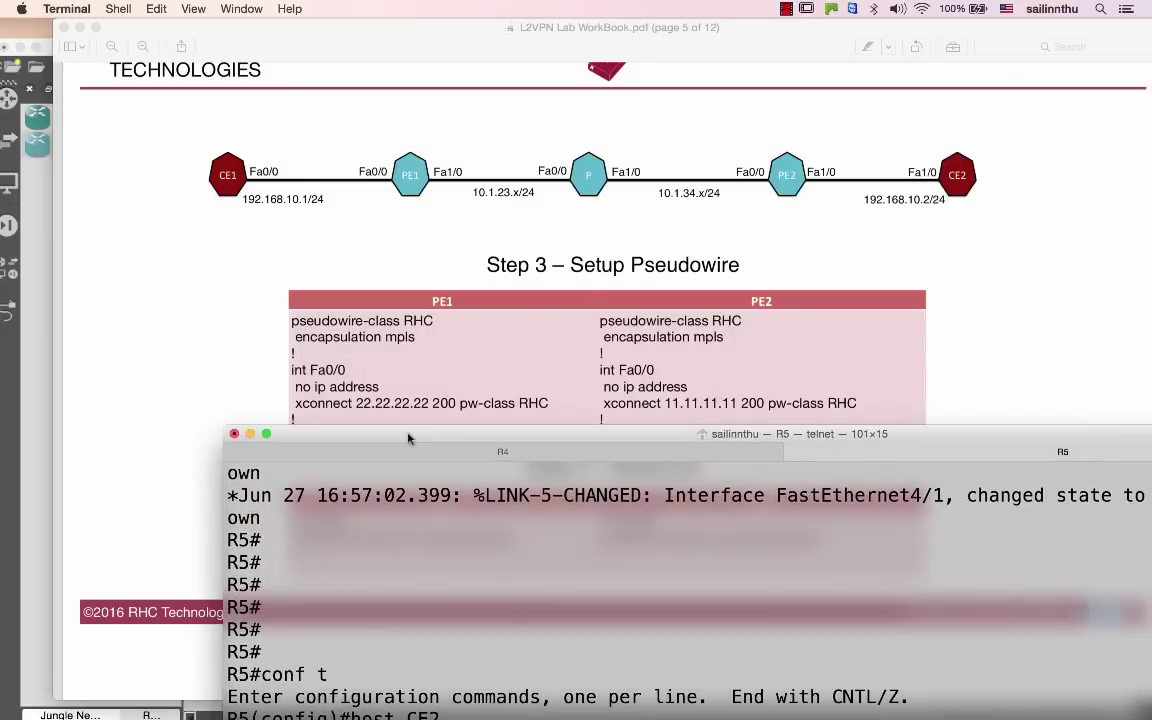
drag(678, 437, 648, 289)
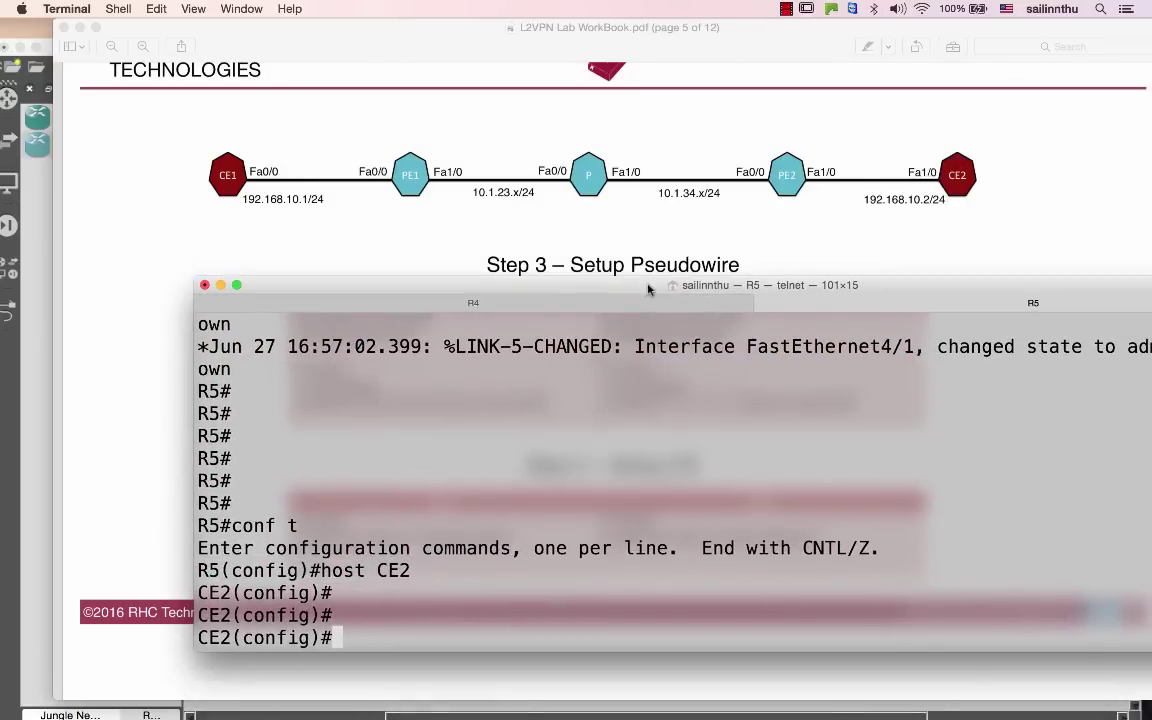
text(int f1/0)
key(Return)
text(no shut)
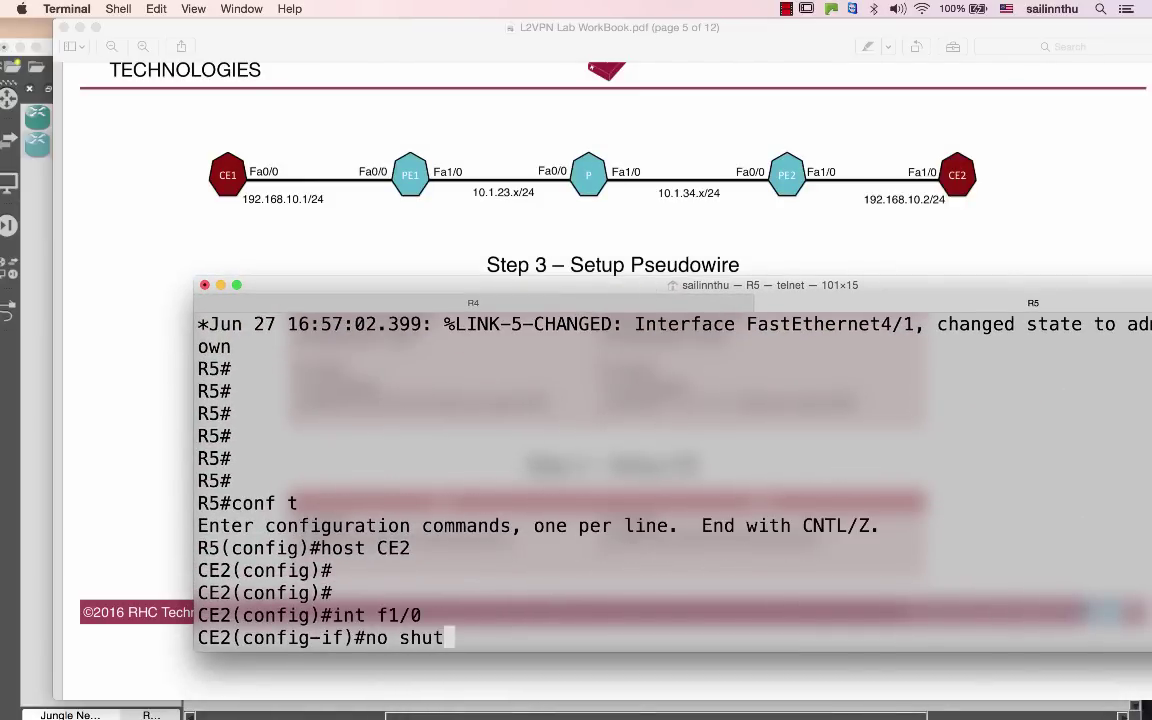
key(Return)
text(ip add 192.168.)
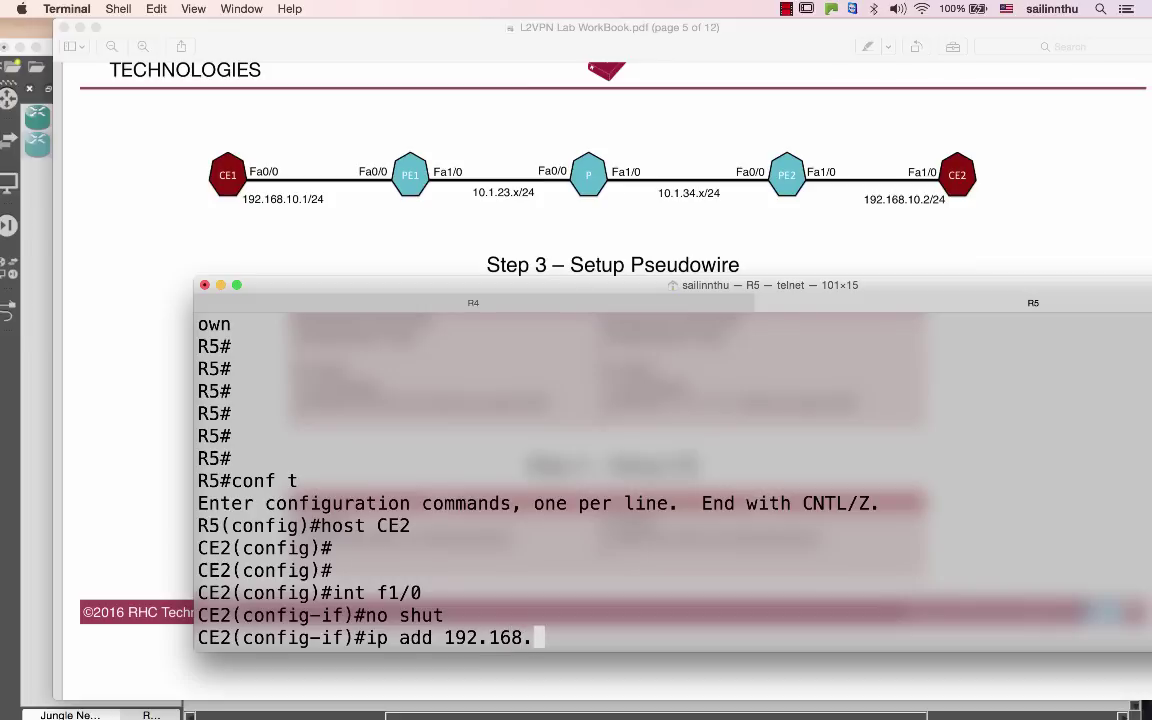
text(10.2 255.255.255.0)
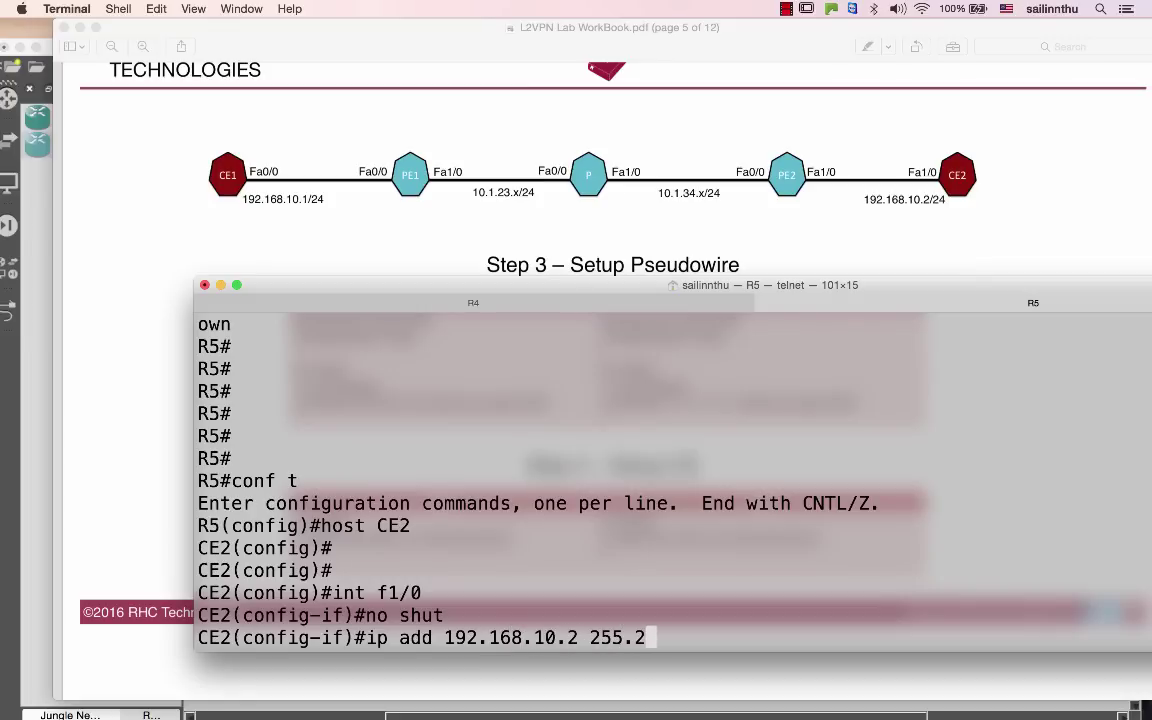
key(Return)
text(no sh)
key(Return)
text(no shut)
key(Return)
key(Return)
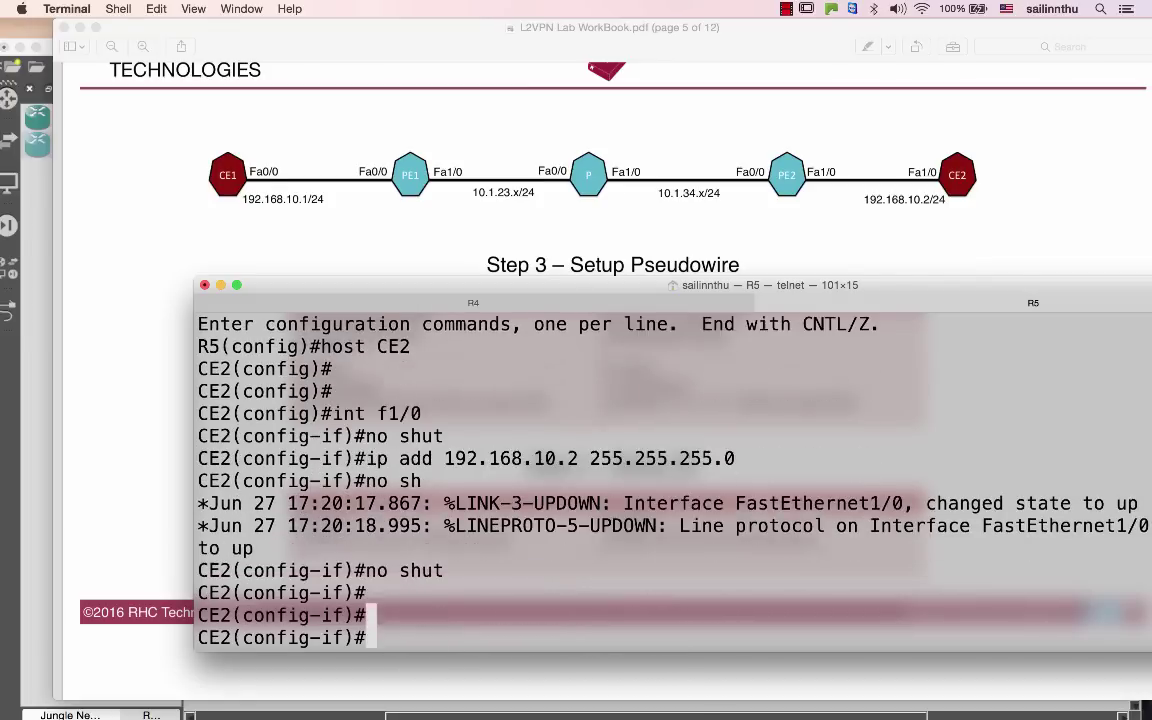
Exit configuration mode with end on CE2 and then on CE1
text(end)
key(Return)
key(super+shift+bracketleft)
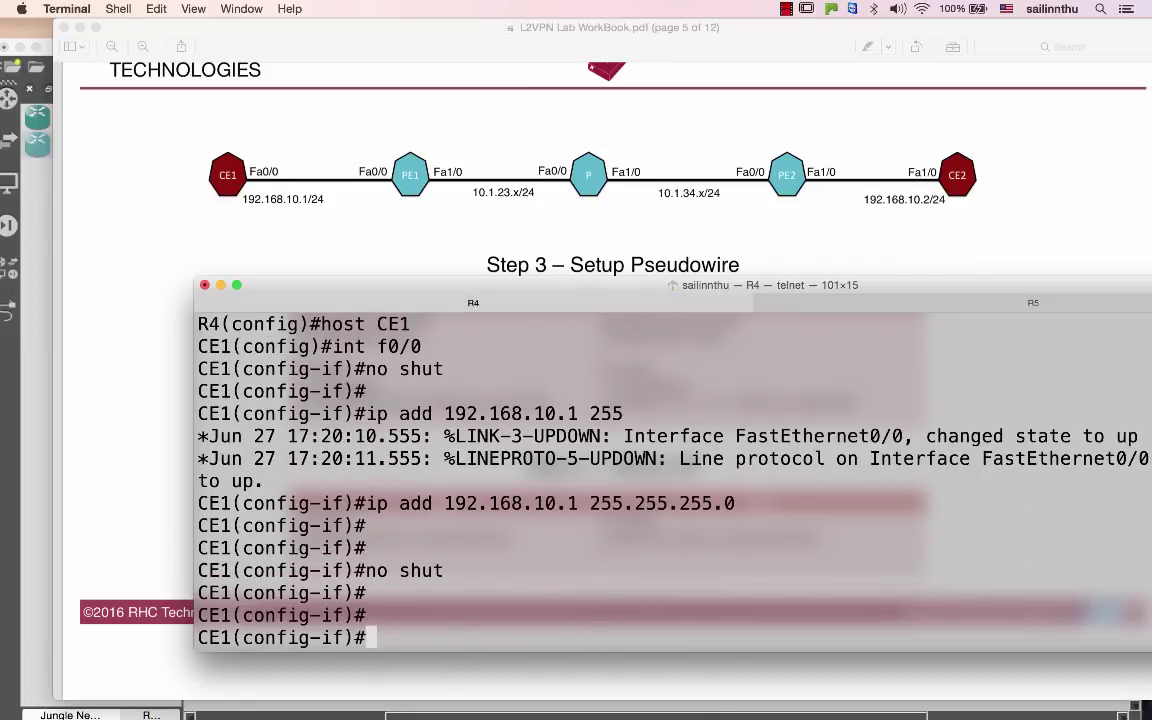
key(Return)
key(Return)
text(end)
key(Return)
key(Return)
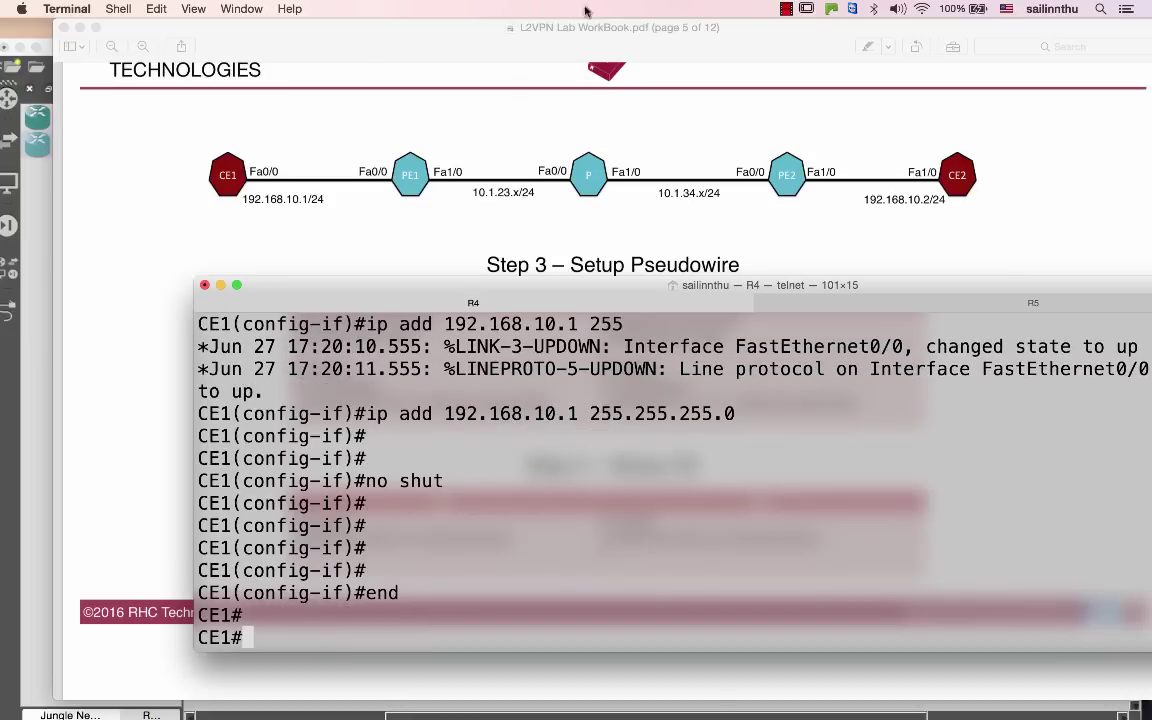
key(Return)
key(Return)
key(Return)
key(Return)
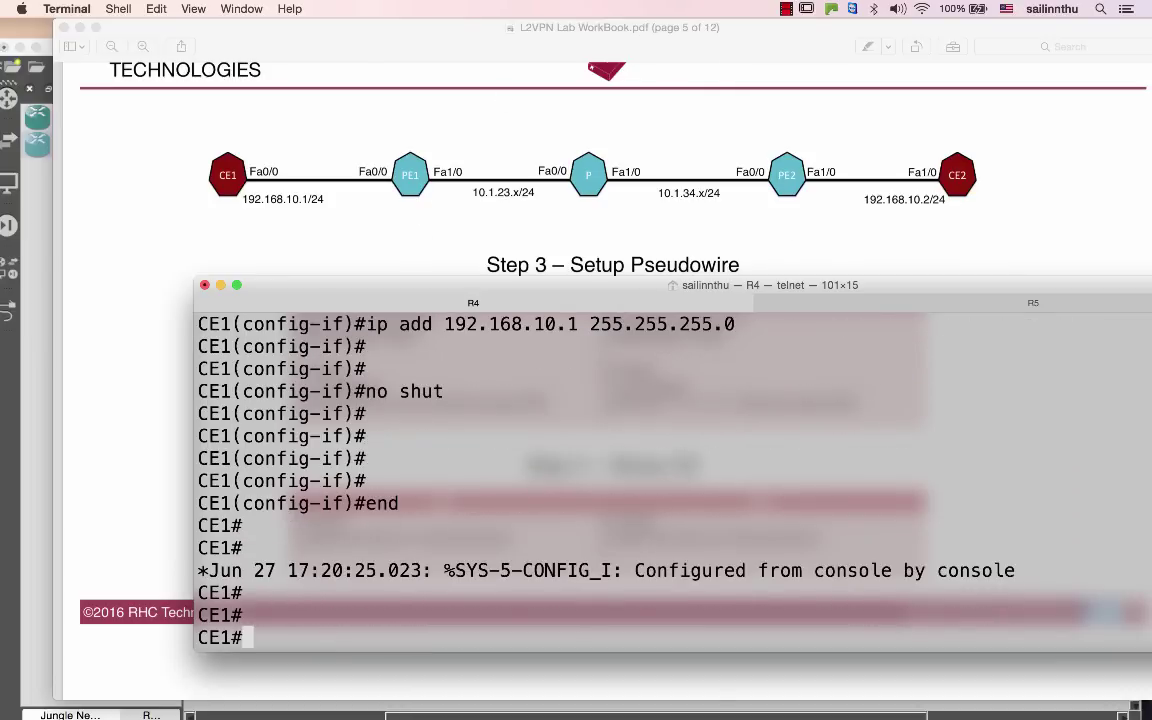
key(Return)
key(Return)
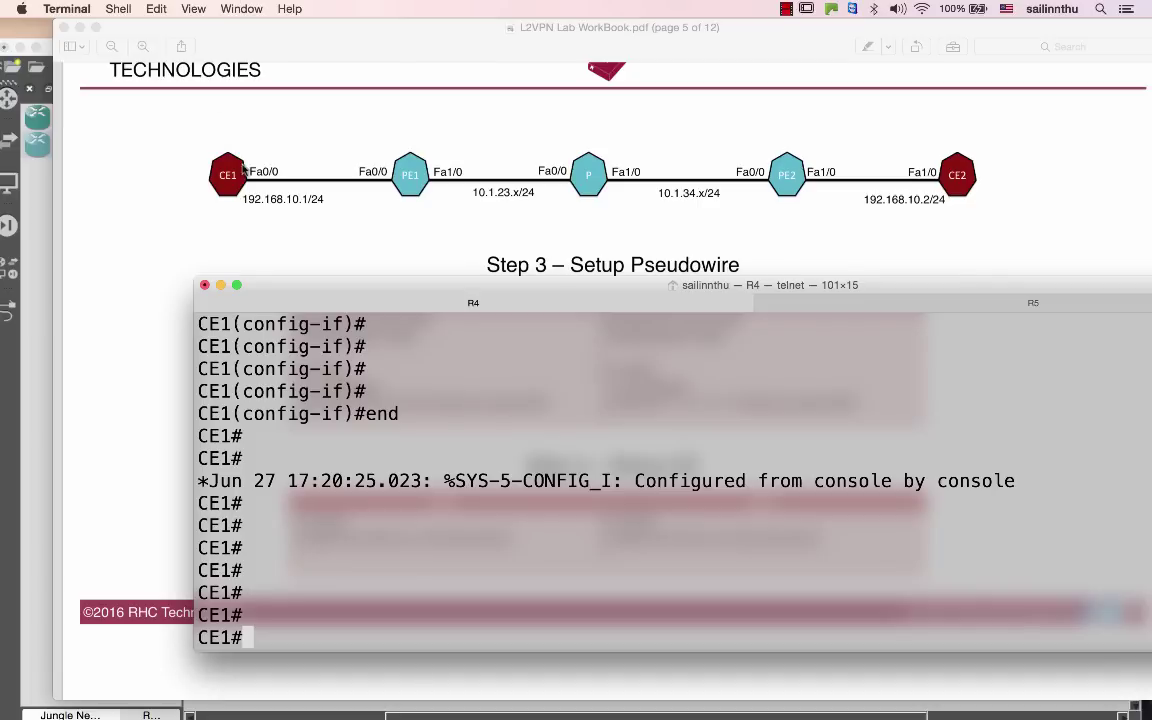
Ping CE2 at 192.168.10.2 from CE1
text(ping 192.168.10.)
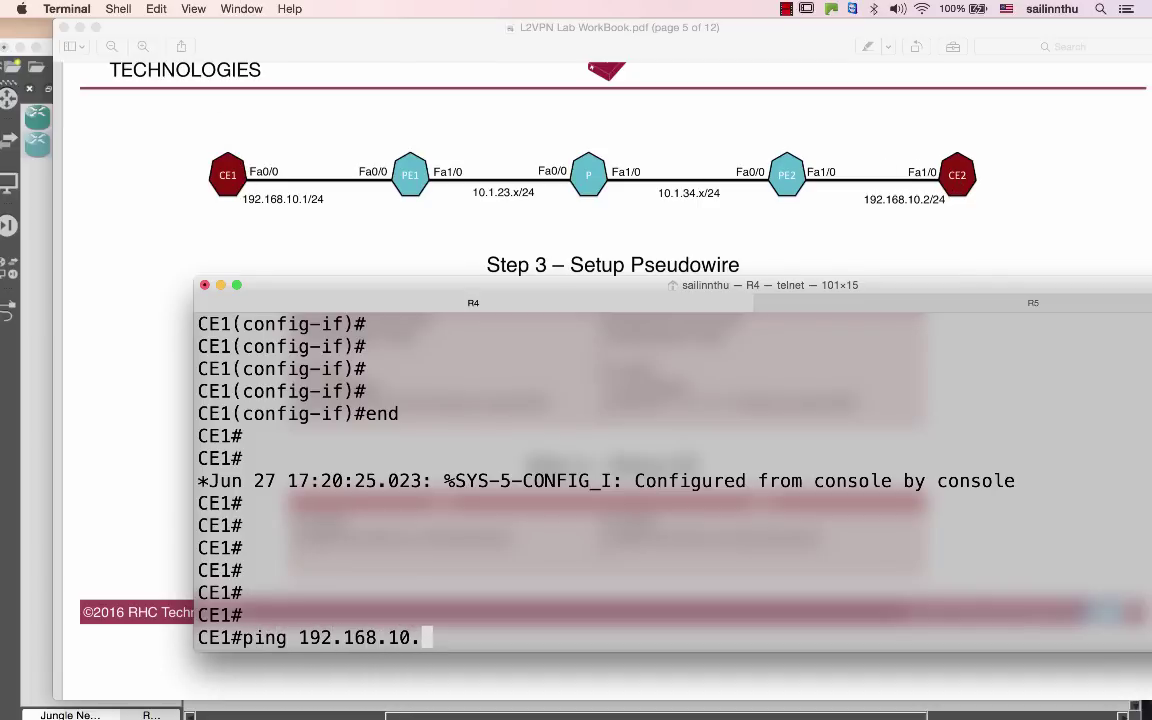
text(.2)
key(BackSpace)
key(BackSpace)
text(2)
key(Return)
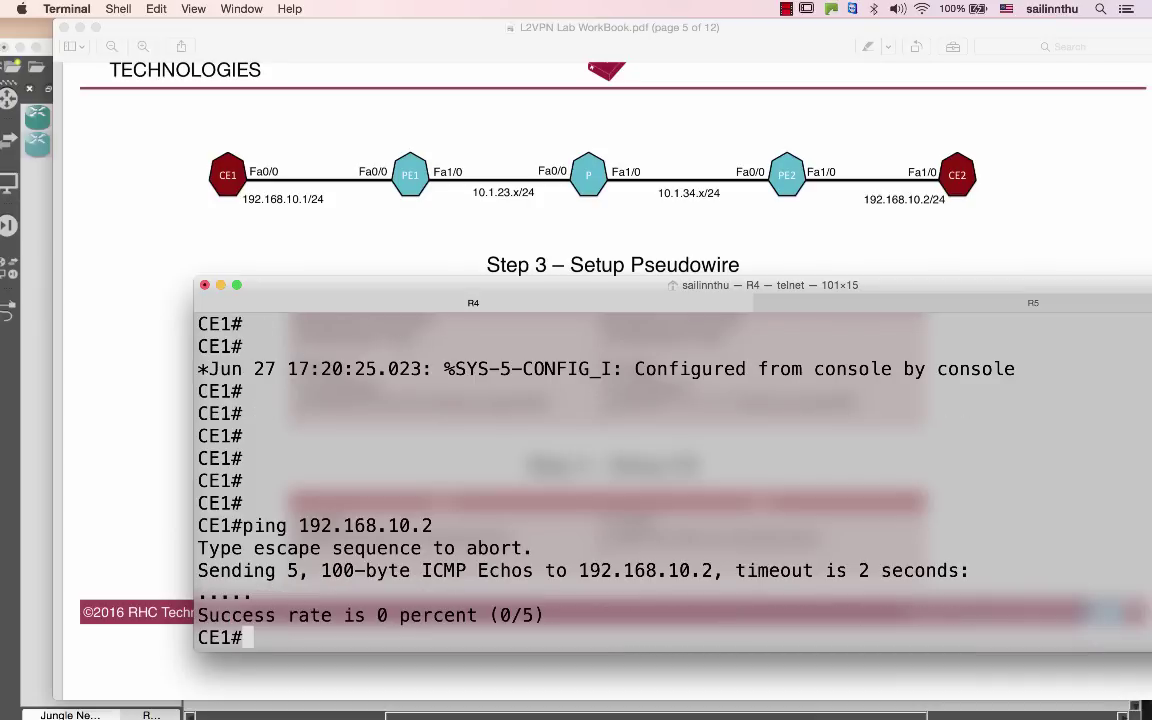
Run show cdp neighbors on CE1, which lists no neighbours
text(show cpd nei)
key(Return)
text(sho c)
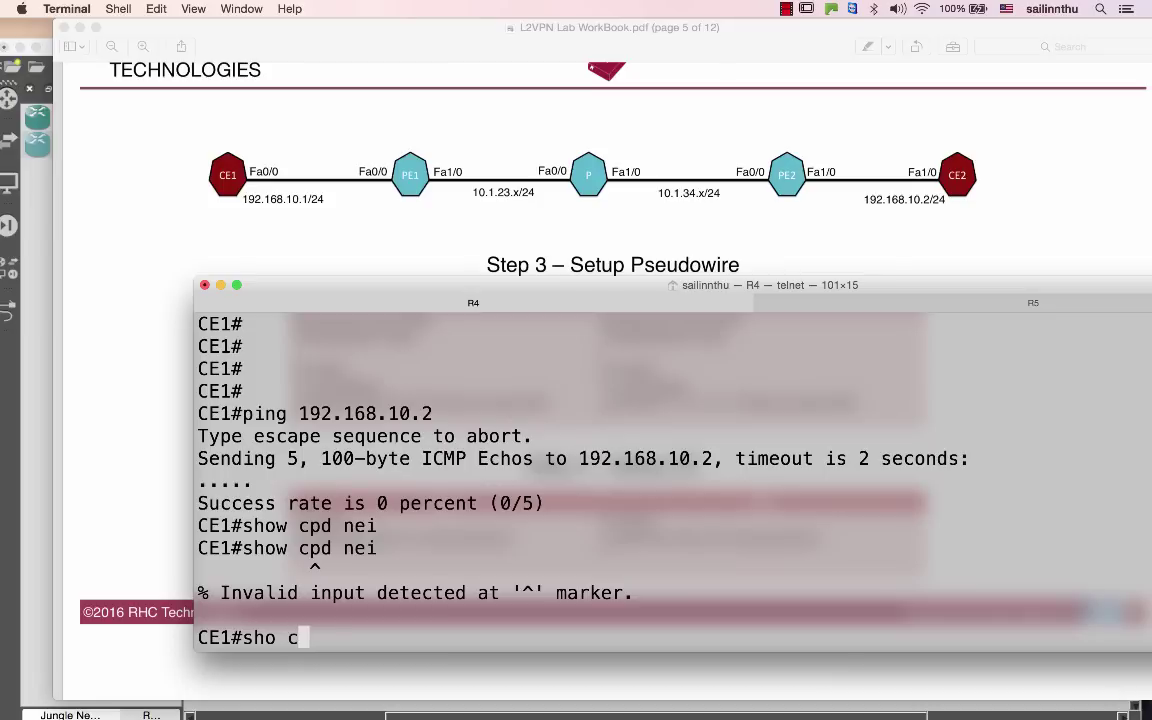
text(dp nei)
key(Tab)
key(Return)
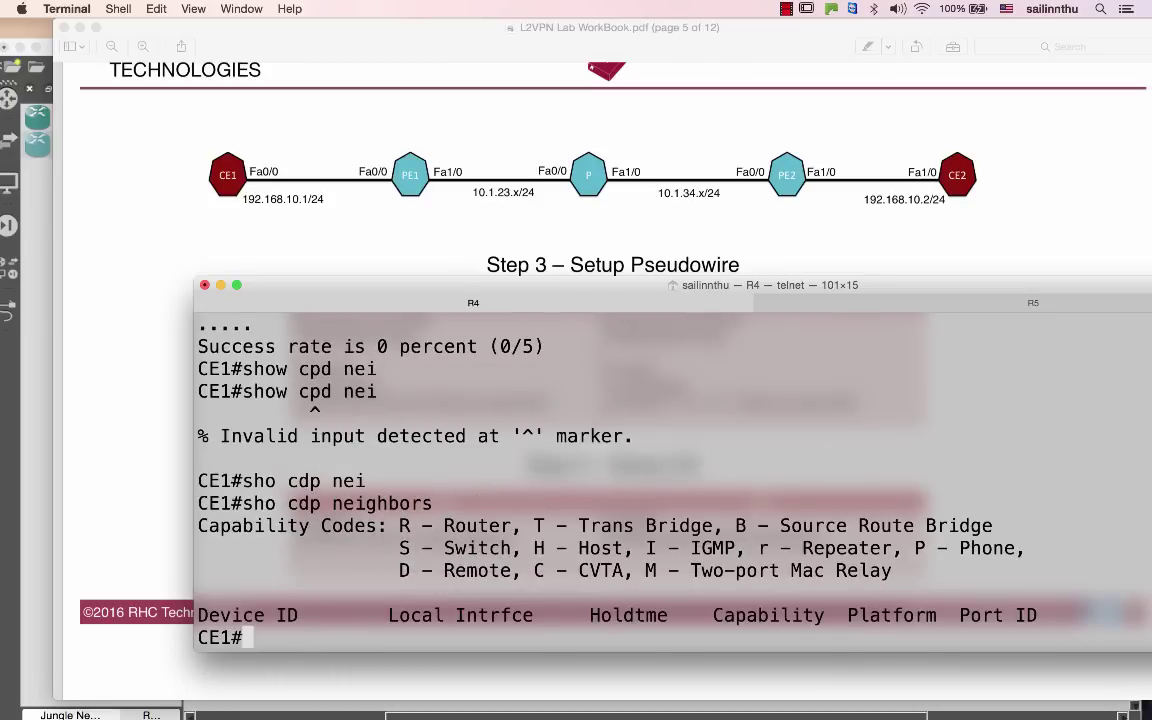
key(Return)
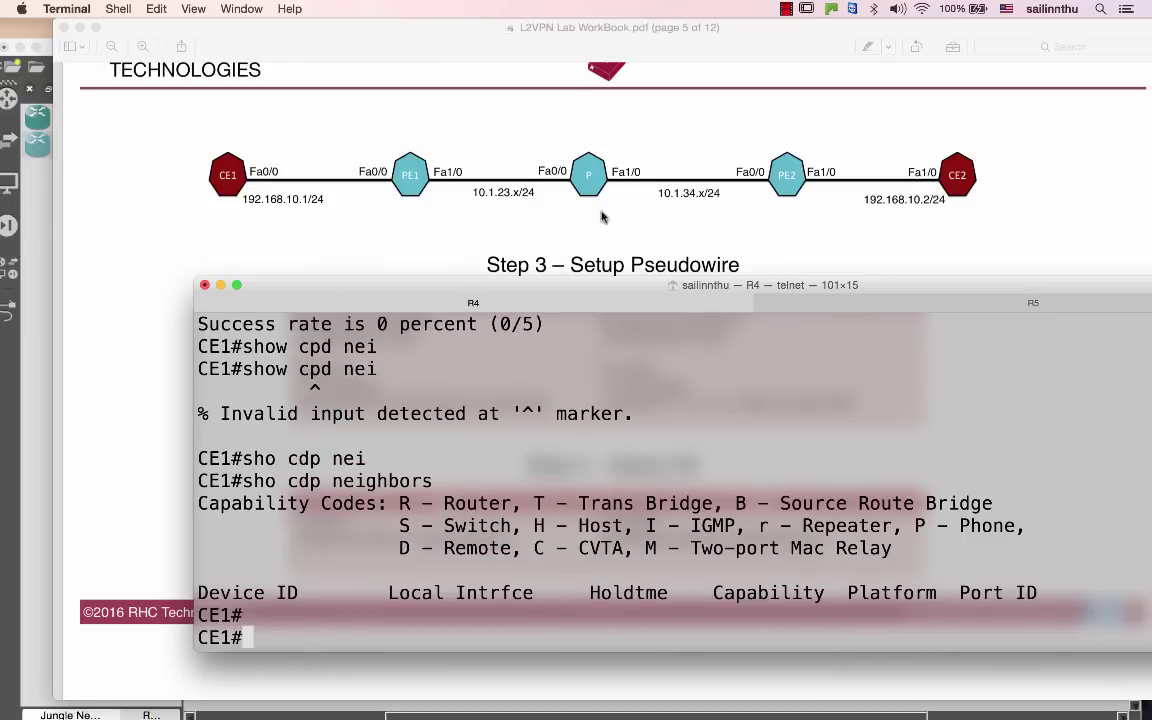
mouse_move(3, 295)
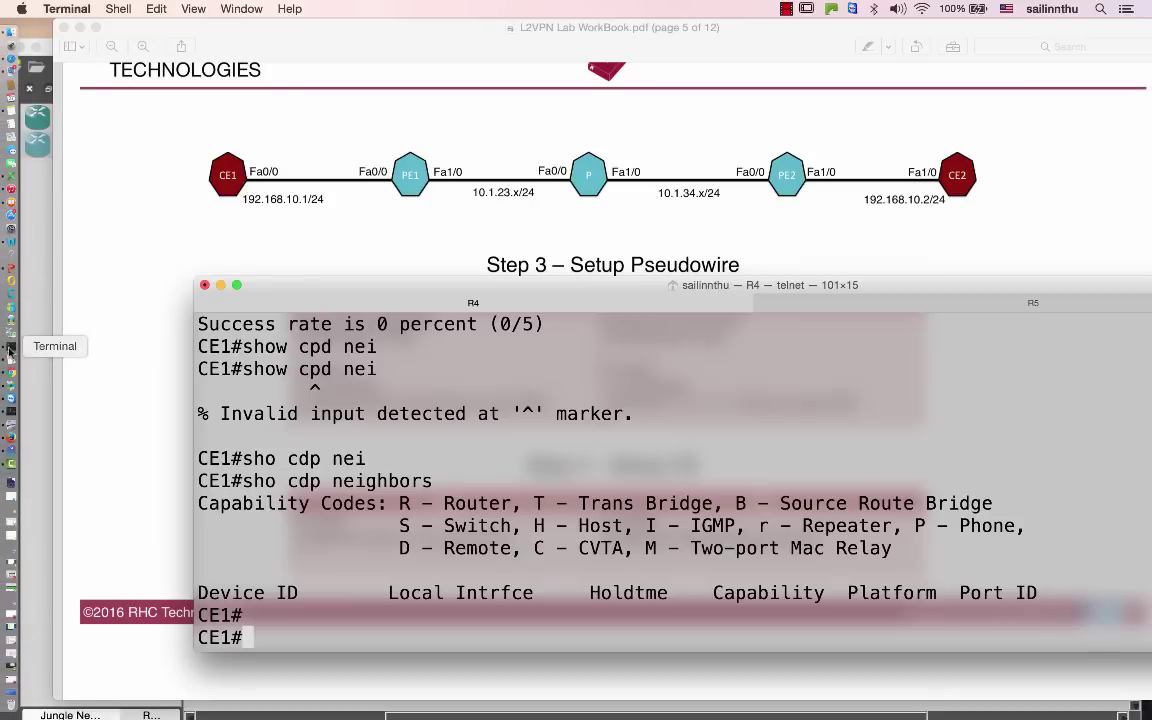
On PE1 (R1), enable FastEthernet0/0 with no shut and leave configuration mode
right_click(12, 350)
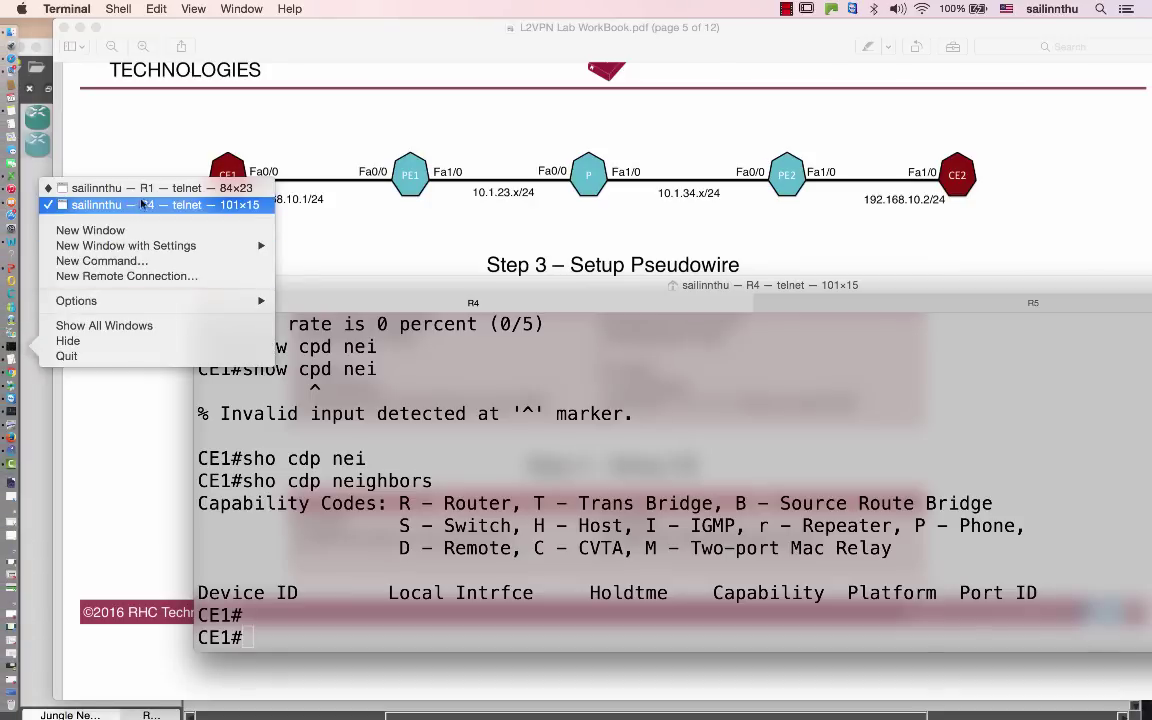
click(120, 186)
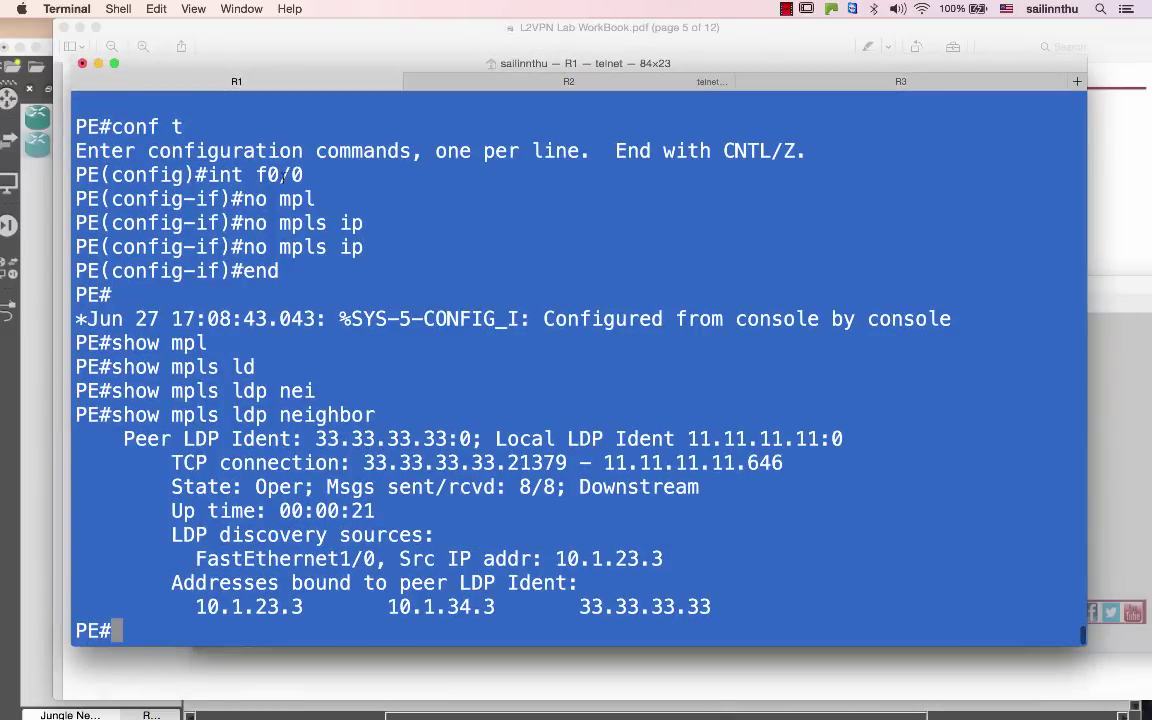
key(Return)
key(Return)
text(conf t)
key(Return)
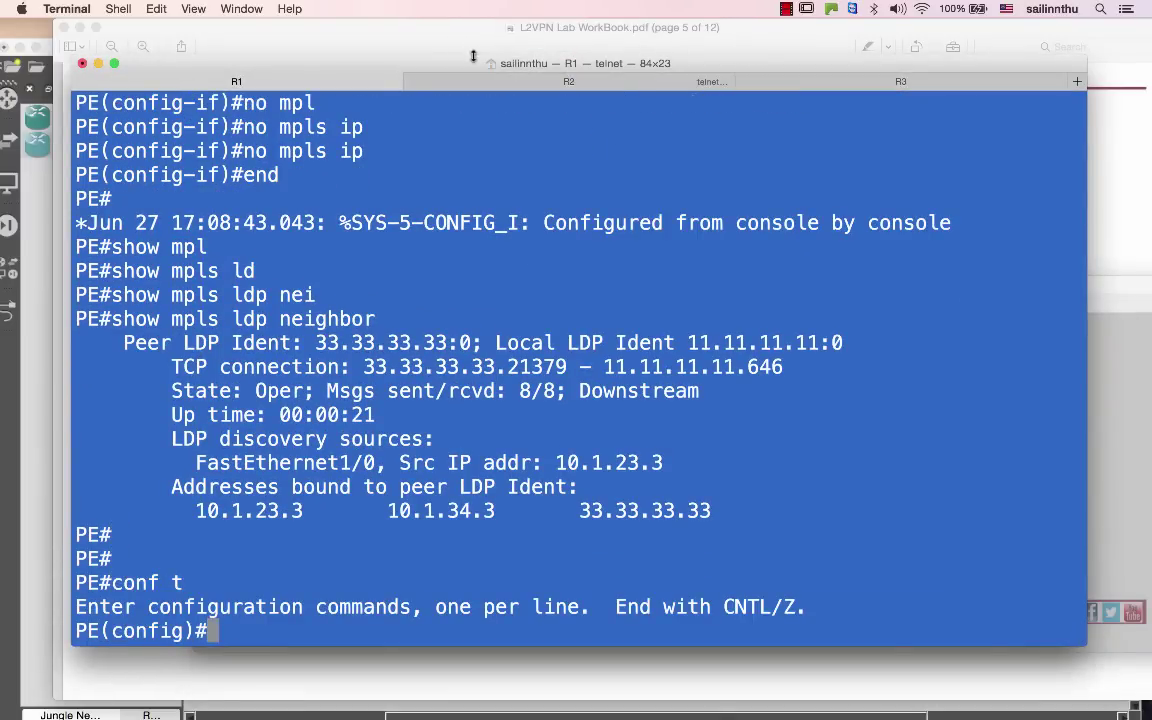
drag(472, 69, 444, 365)
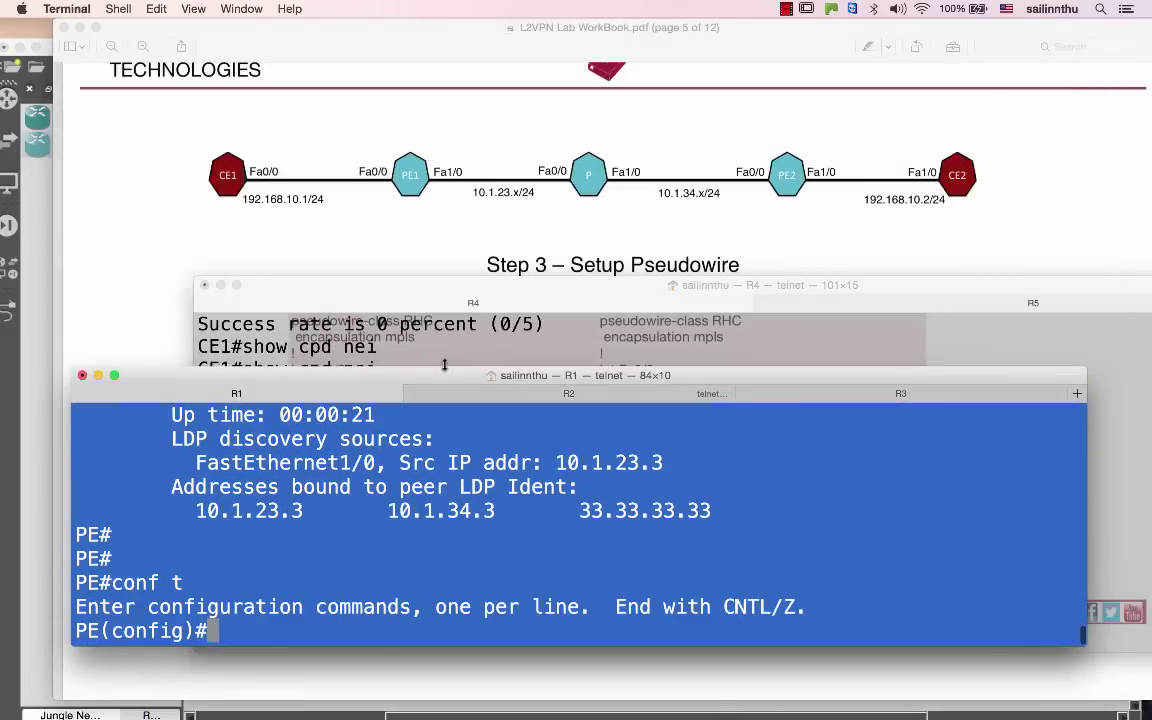
text(int f0/0)
key(Return)
text(n oshu)
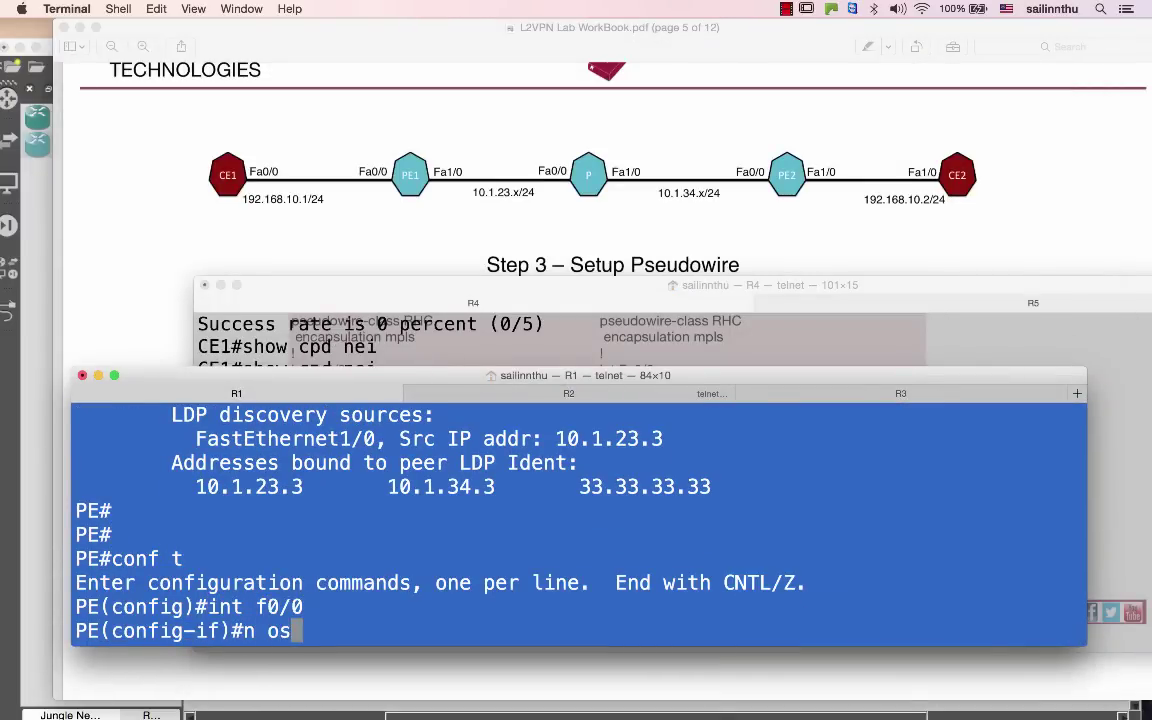
key(BackSpace)
key(BackSpace)
key(BackSpace)
key(BackSpace)
key(BackSpace)
text(o shut)
key(Return)
text(end)
key(Return)
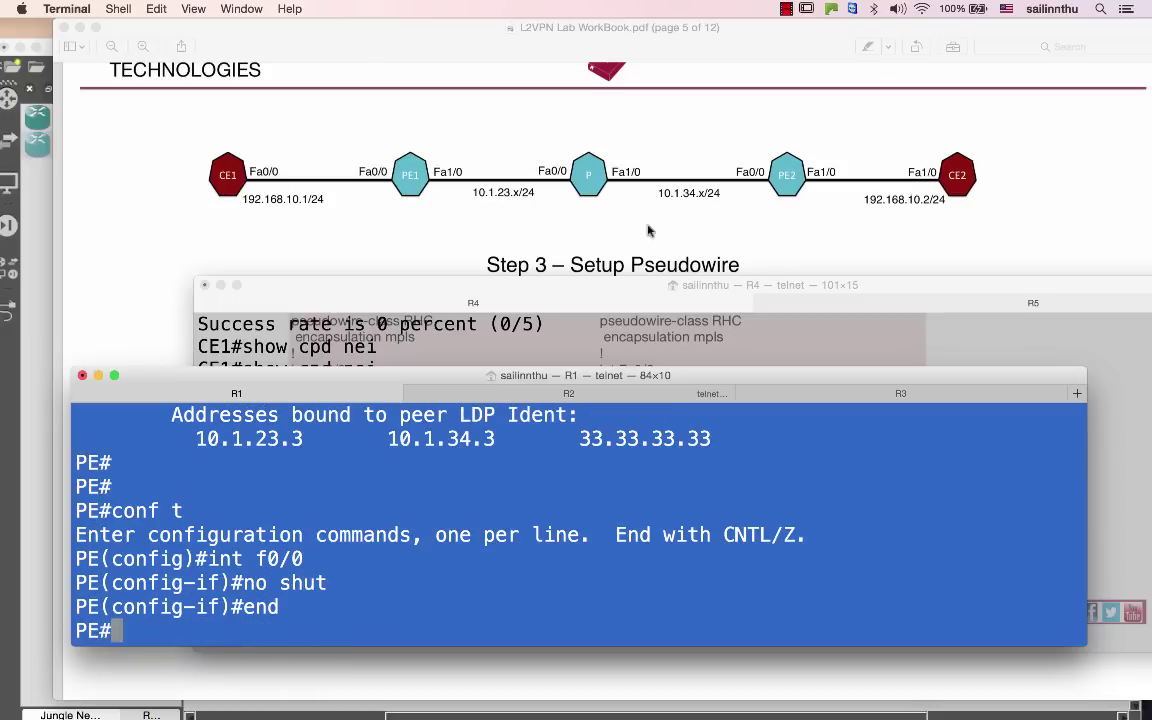
On R3, enter configuration of interface FastEthernet1/0
click(870, 396)
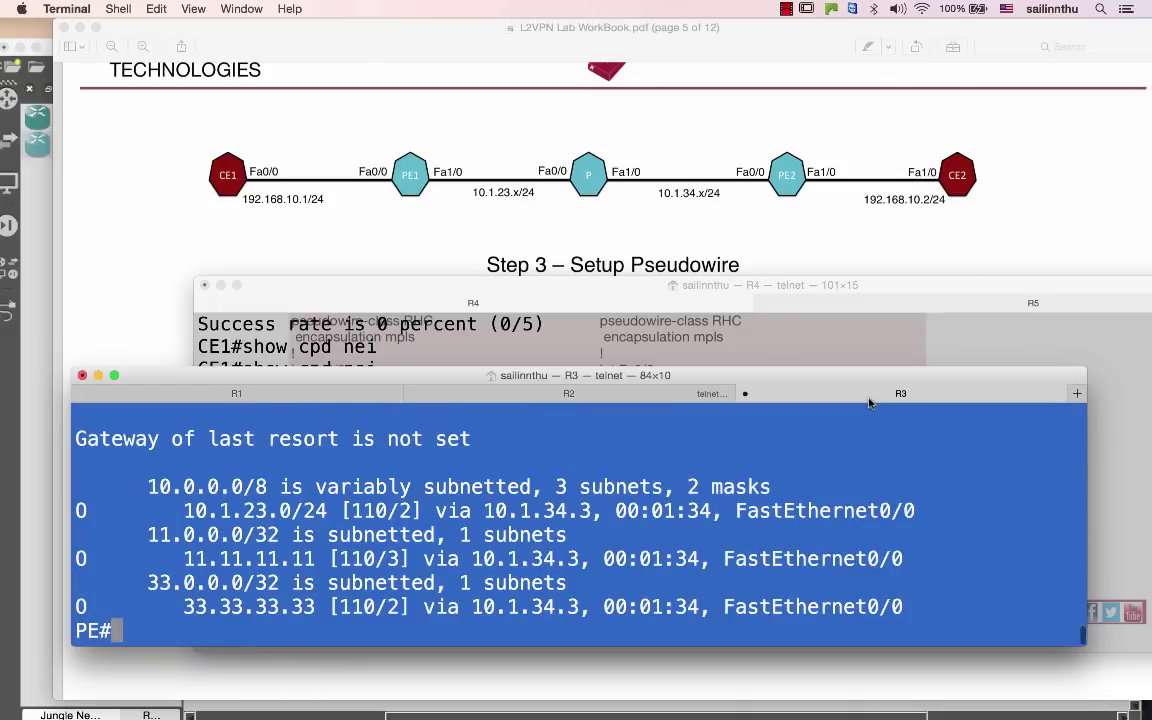
key(Return)
text(conf t)
key(Return)
text(int )
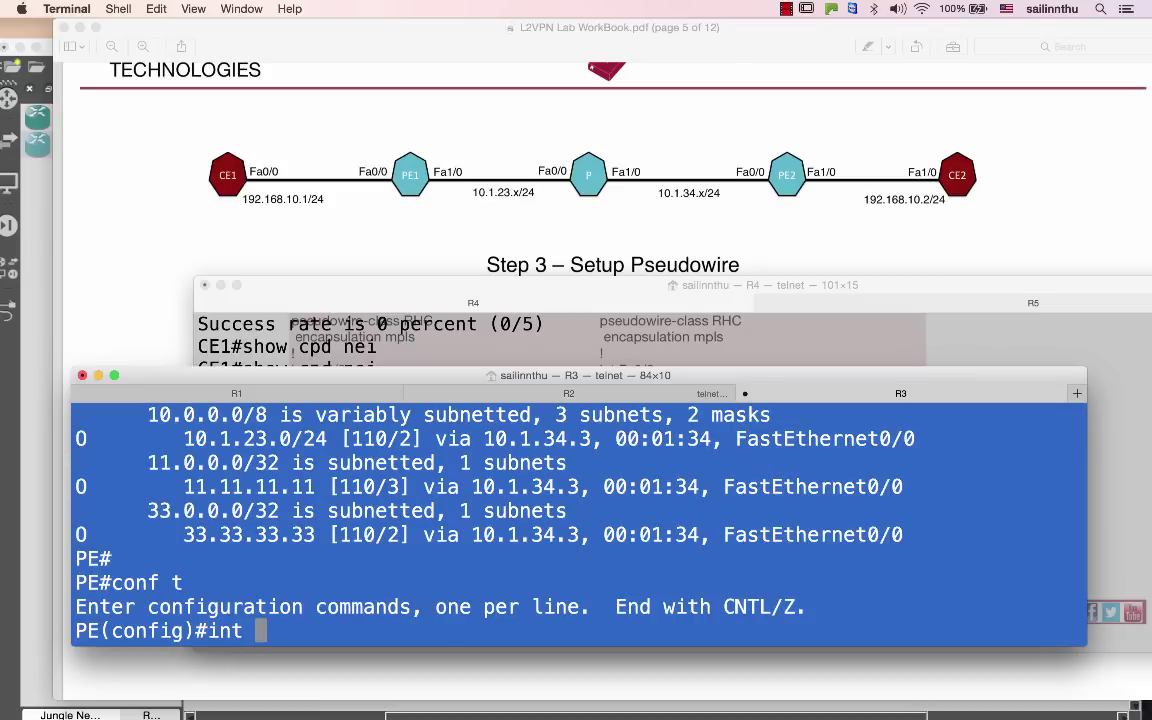
text(f1/0)
key(Return)
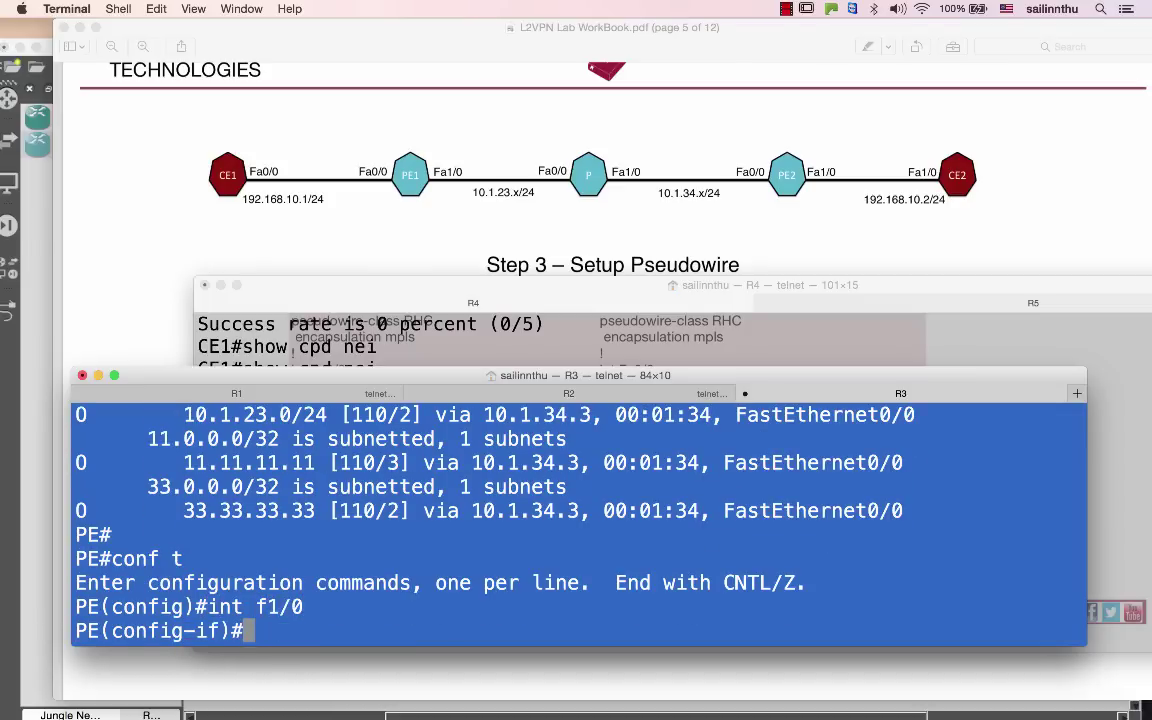
Show PE1's interface brief, confirming Fa0/0 up and Loopback0 at 11.11.11.11
key(super+3)
key(super+3)
key(super+2)
key(super+1)
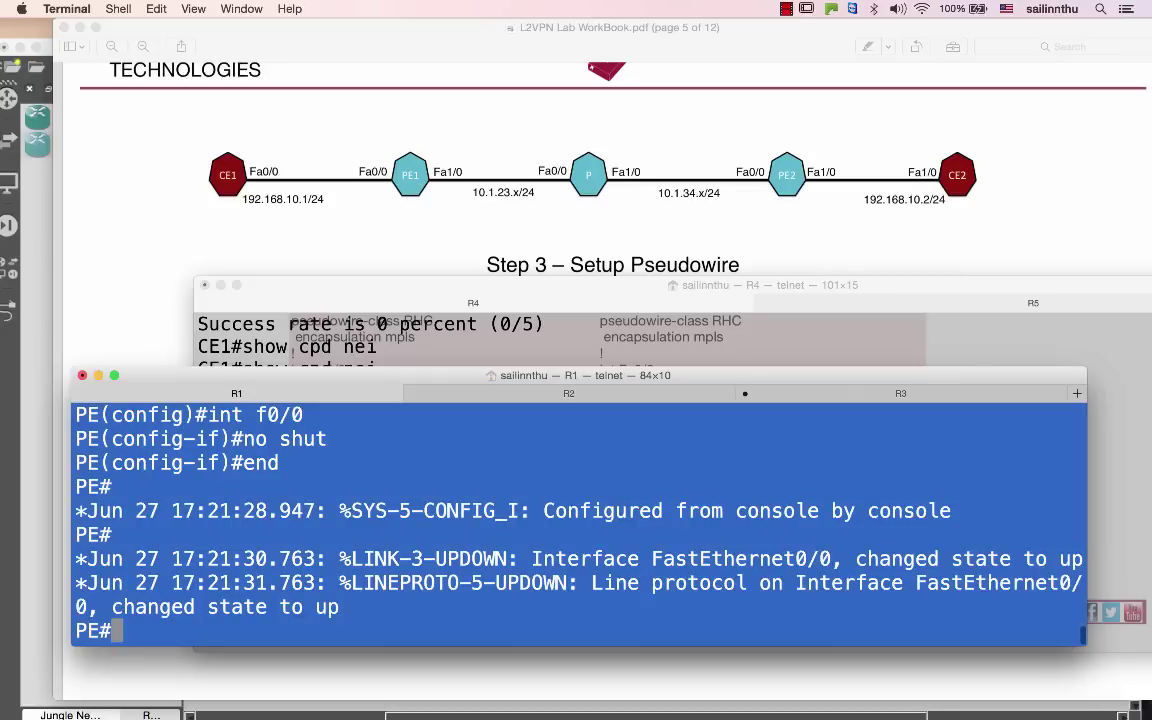
key(Return)
text(do sh ip )
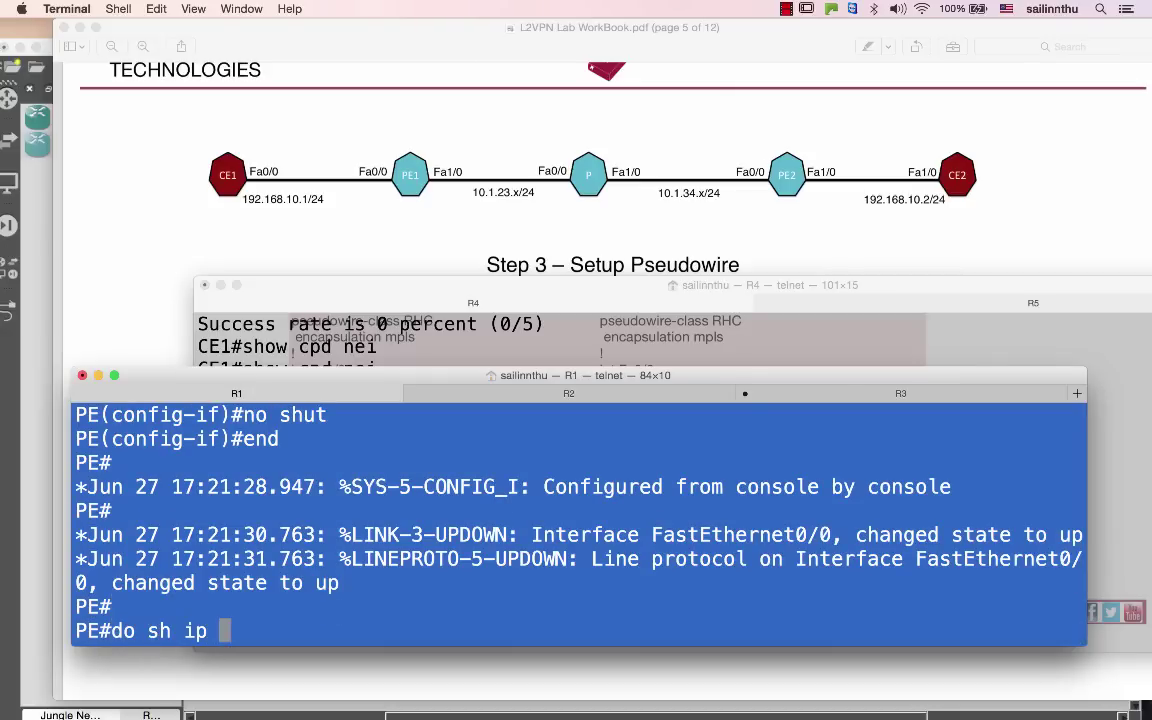
text(int bri)
key(Return)
text(sh ip int br)
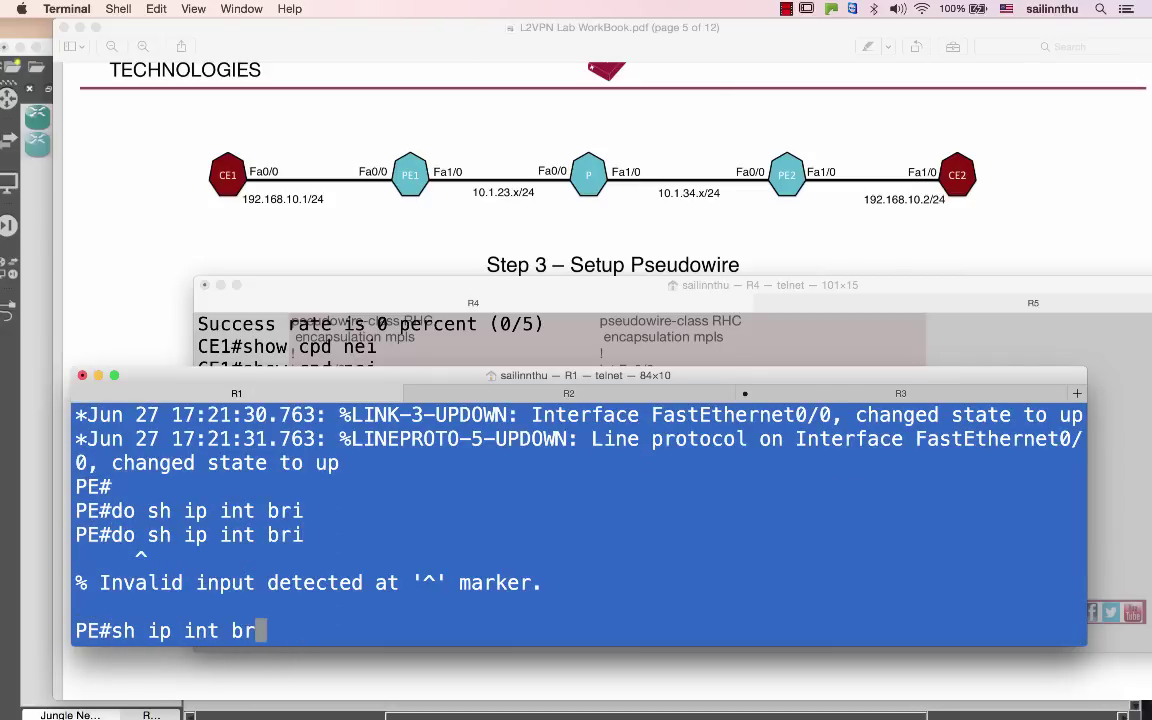
key(Return)
Review the workbook PDF full-screen, then bring the terminal windows back to the front
drag(114, 30, 398, 372)
click(417, 180)
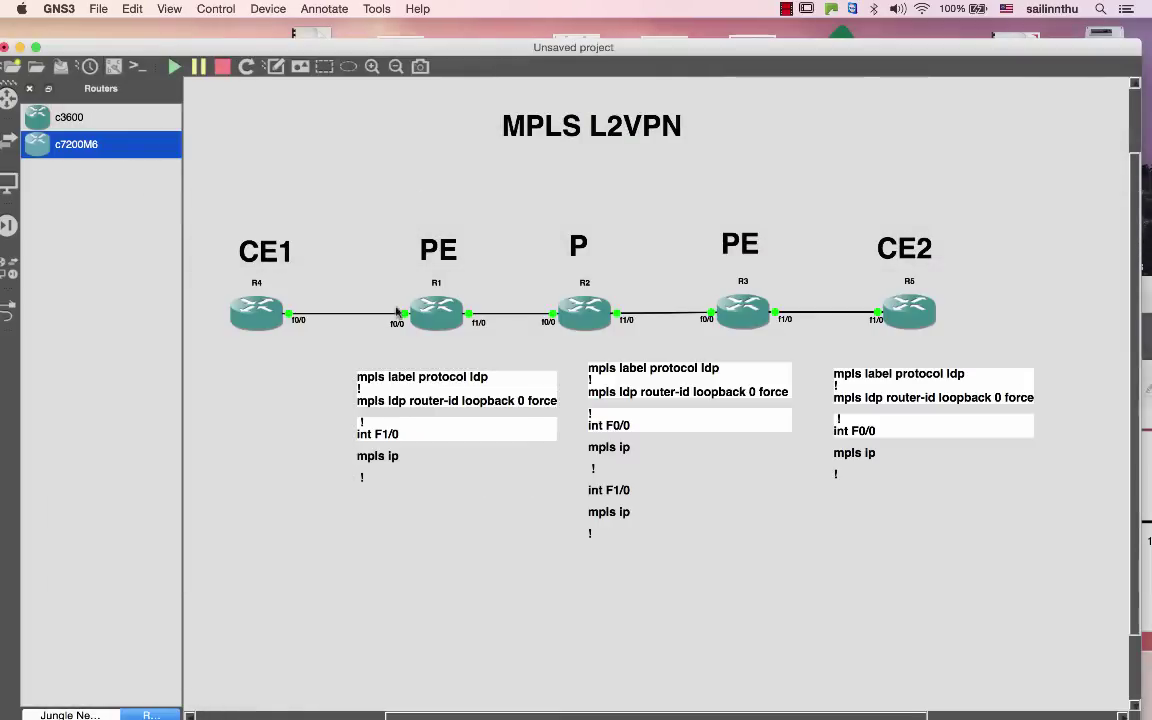
click(404, 507)
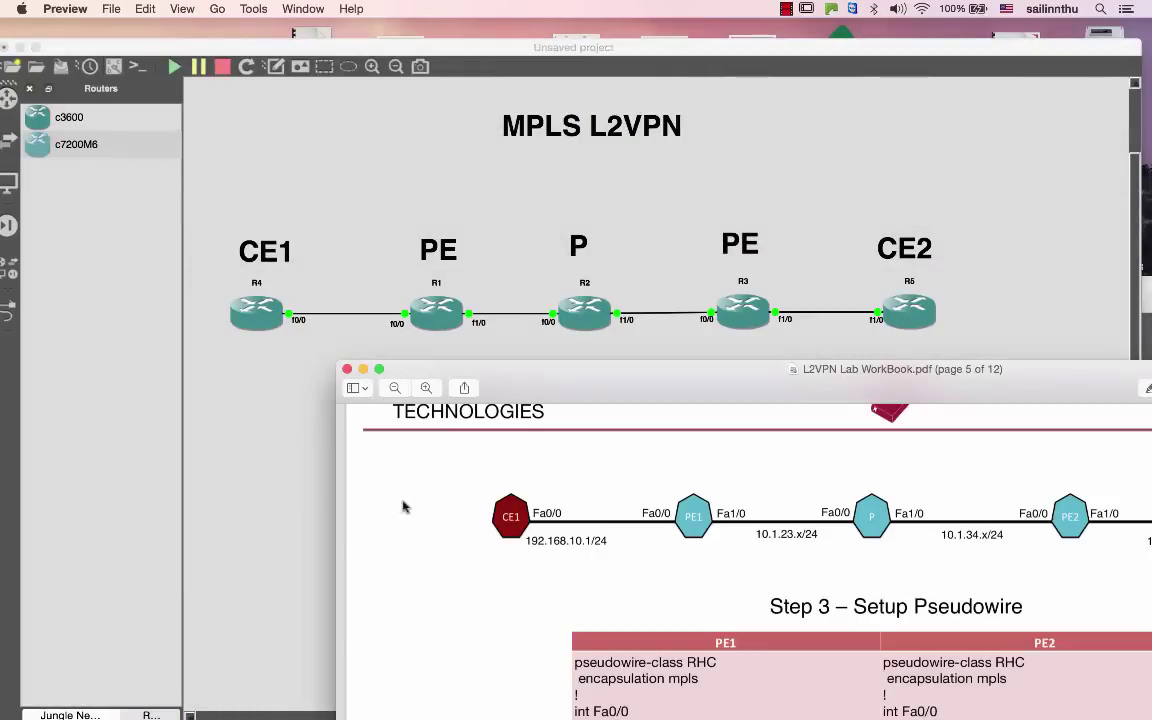
double_click(528, 380)
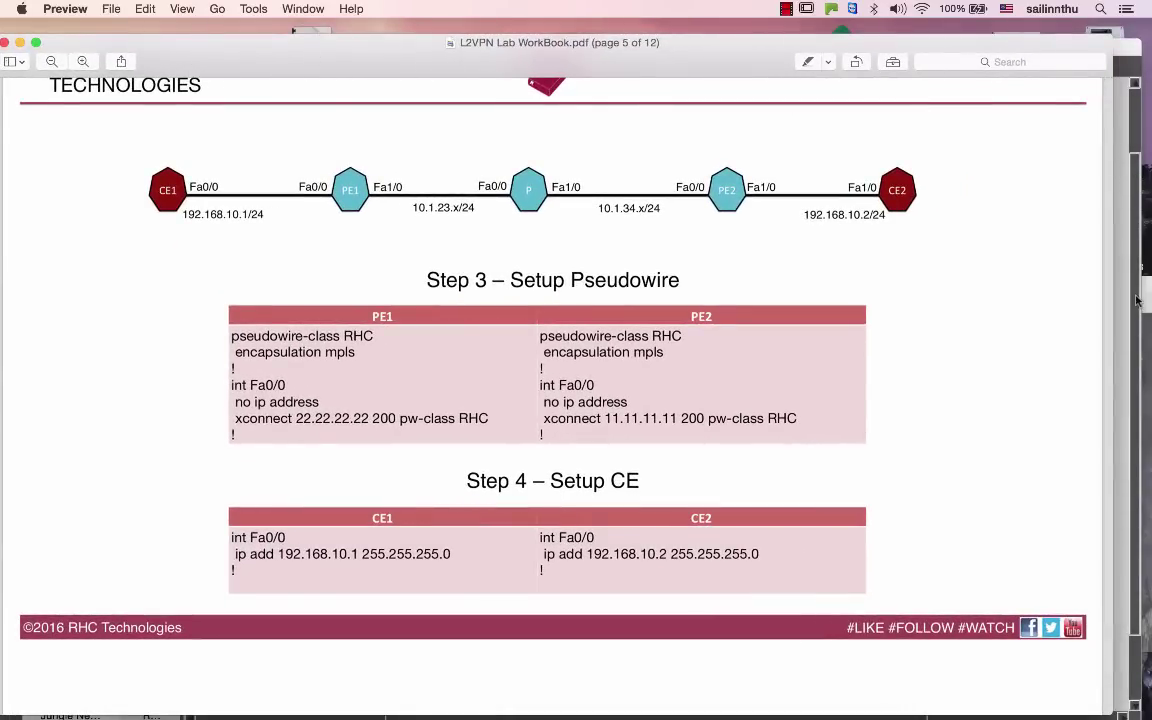
click(1148, 367)
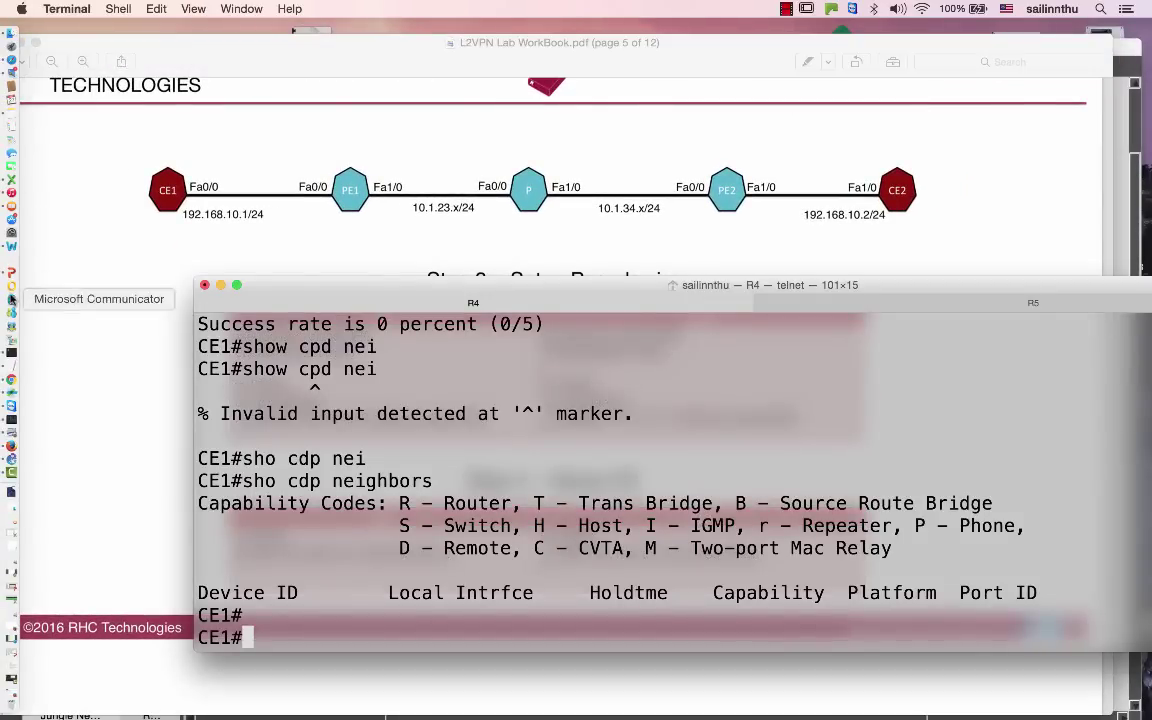
Enable PE2's FastEthernet1/0 with no shutdown and exit configuration mode
click(11, 353)
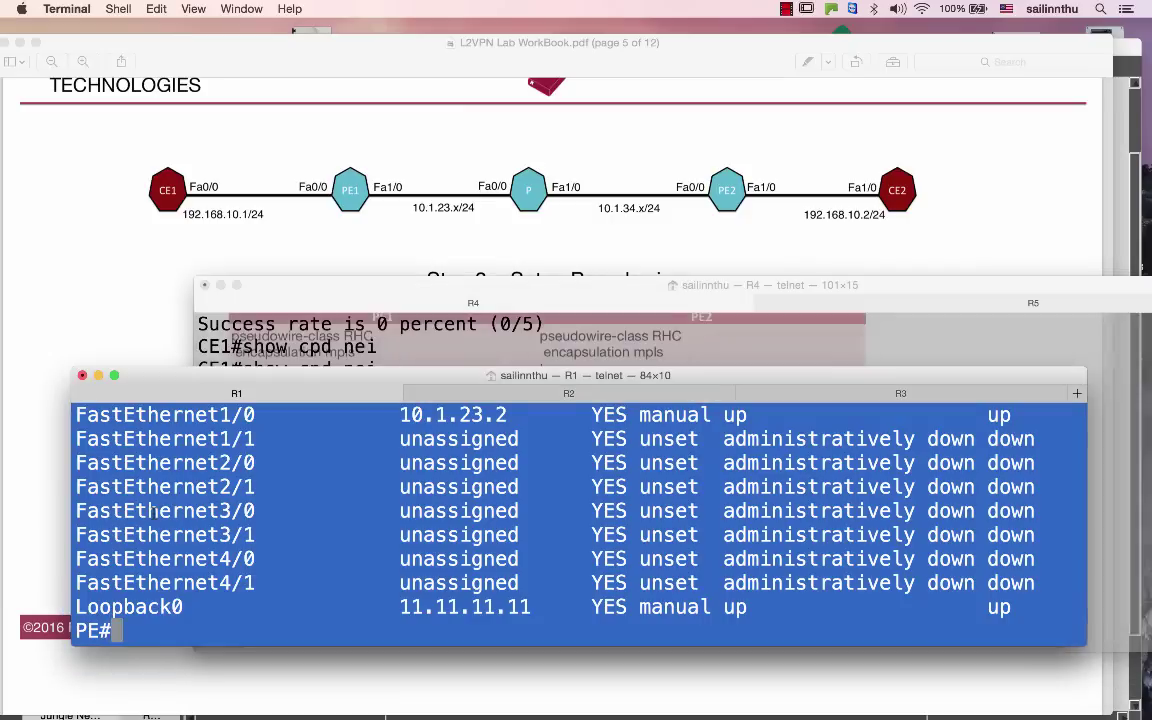
scroll(163, 535, up, 3)
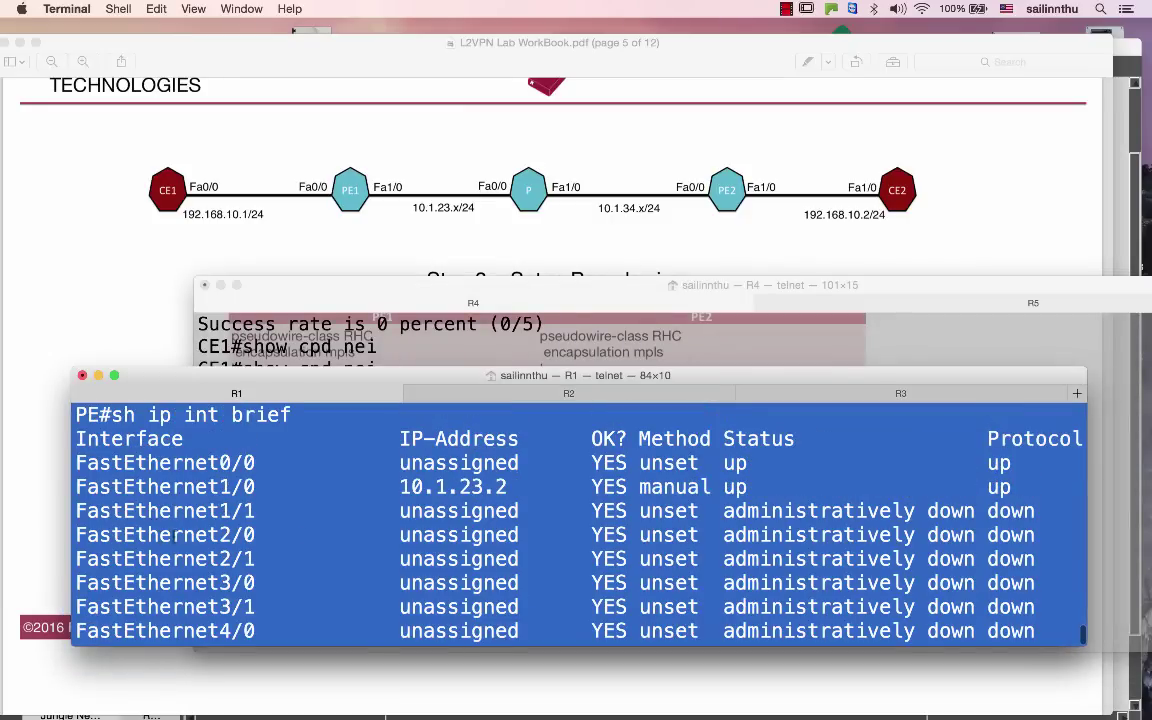
scroll(528, 519, down, 3)
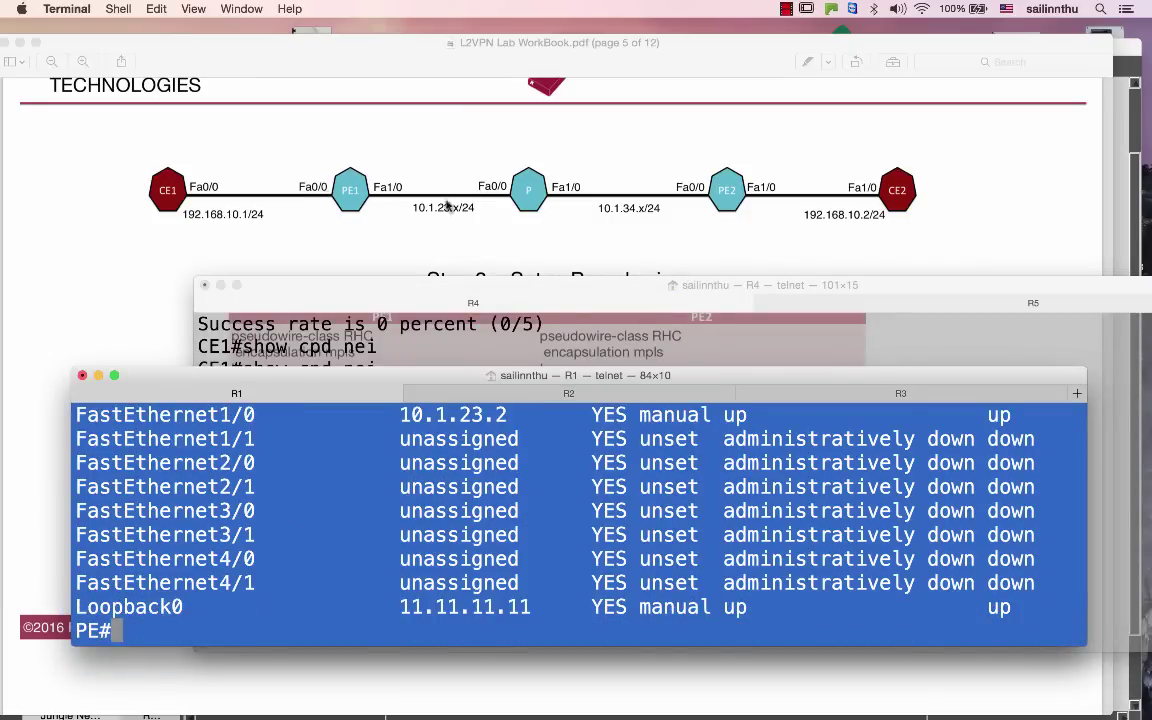
click(886, 394)
text(no sht)
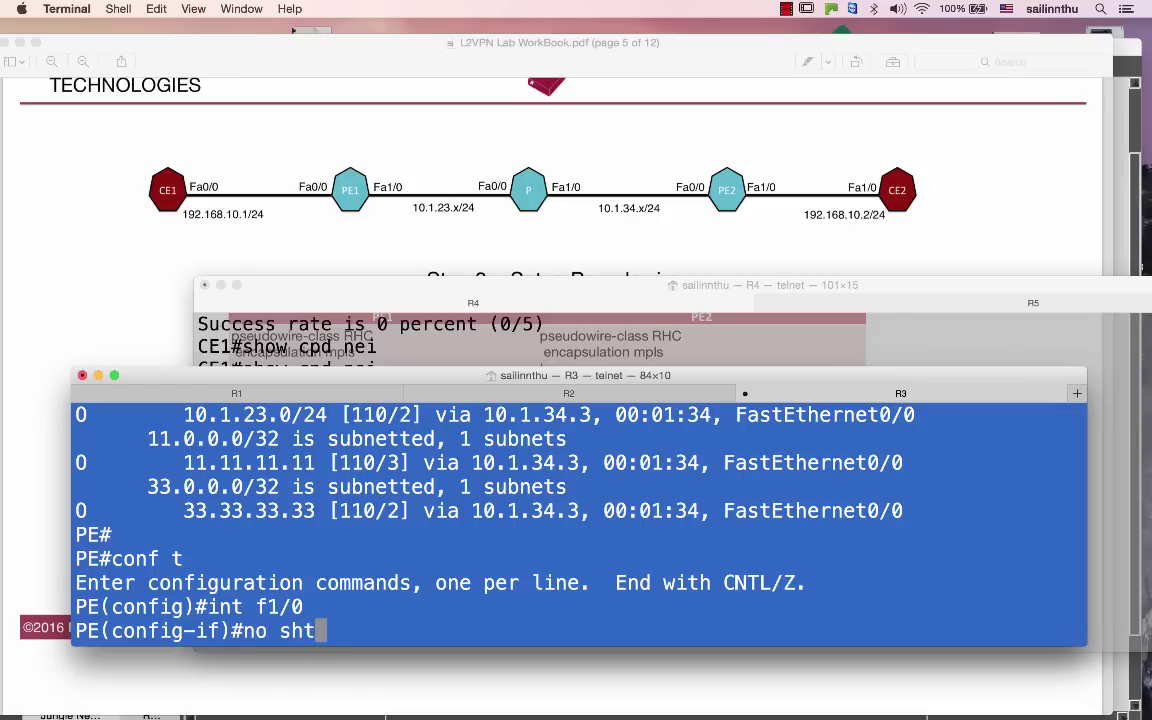
key(BackSpace)
text(ut)
key(Return)
text(e)
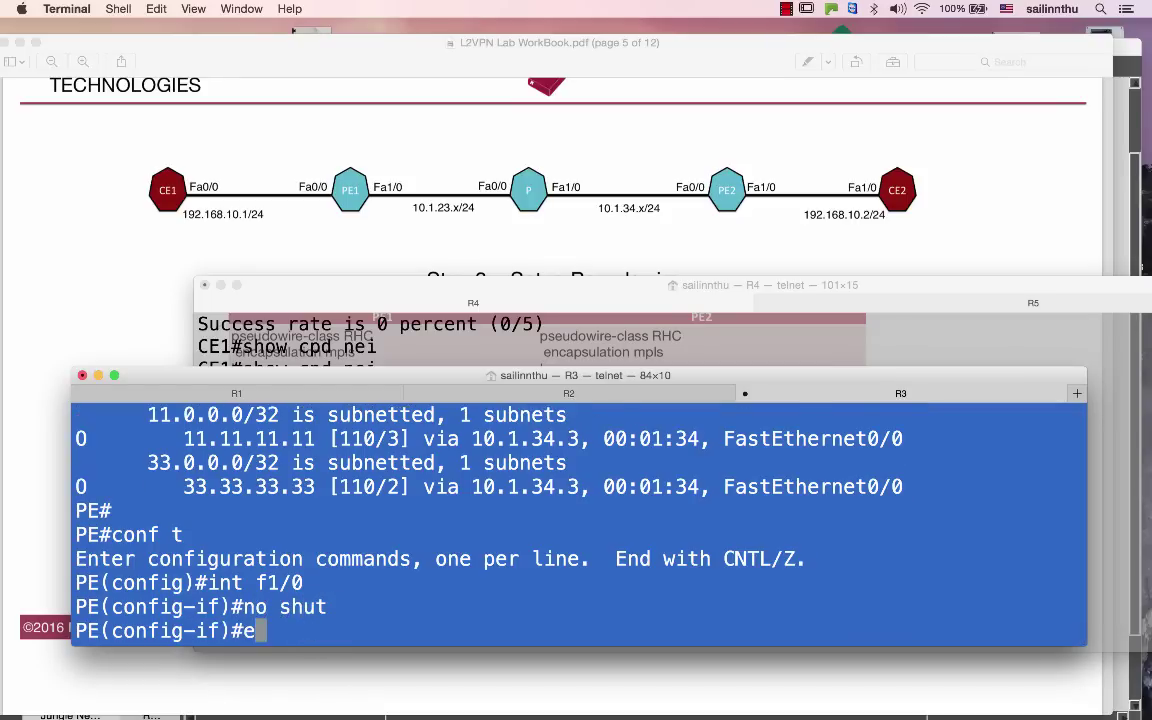
text(nd)
key(Return)
key(Return)
Rerun show cdp neighbors on CE1, now listing PE on Fas 0/0
click(671, 330)
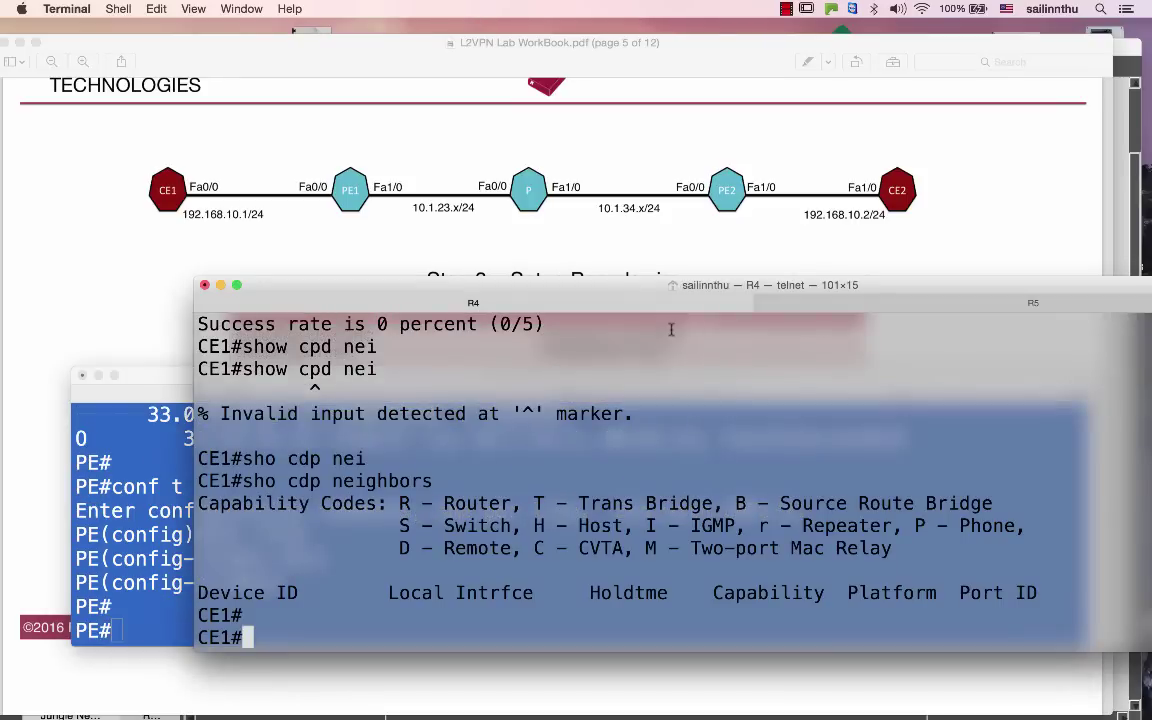
key(Return)
key(Up)
key(Return)
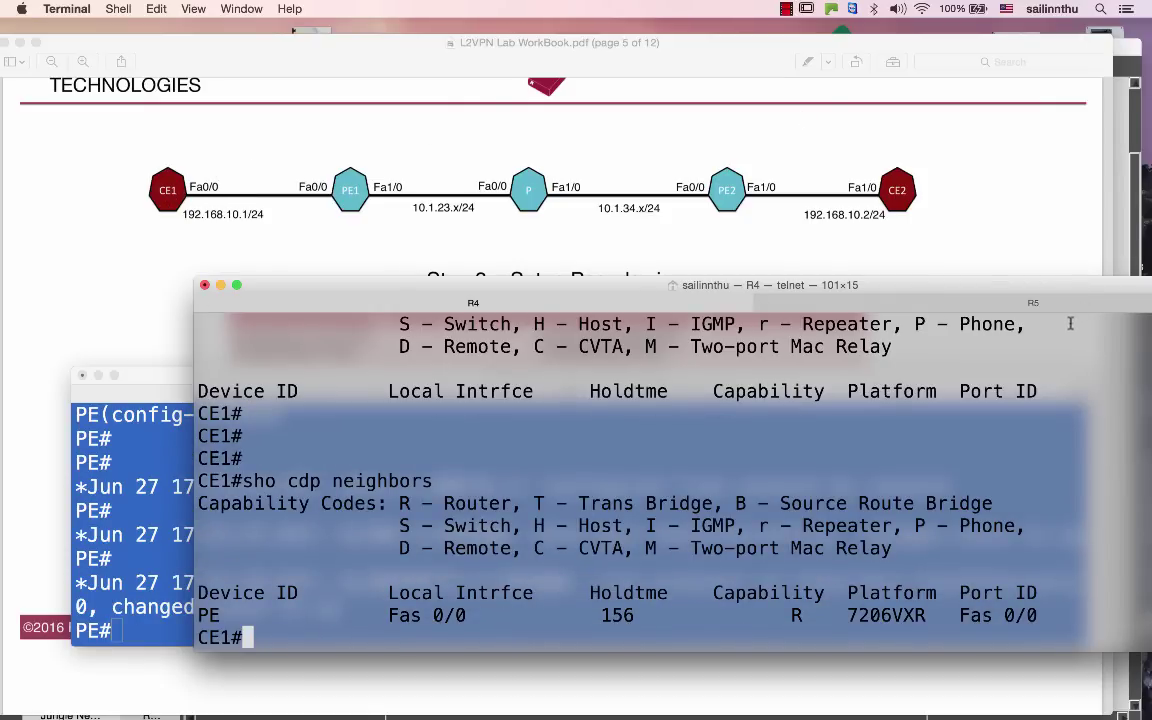
Run show cdp neighbors on CE2 to check for the PE neighbour
click(167, 516)
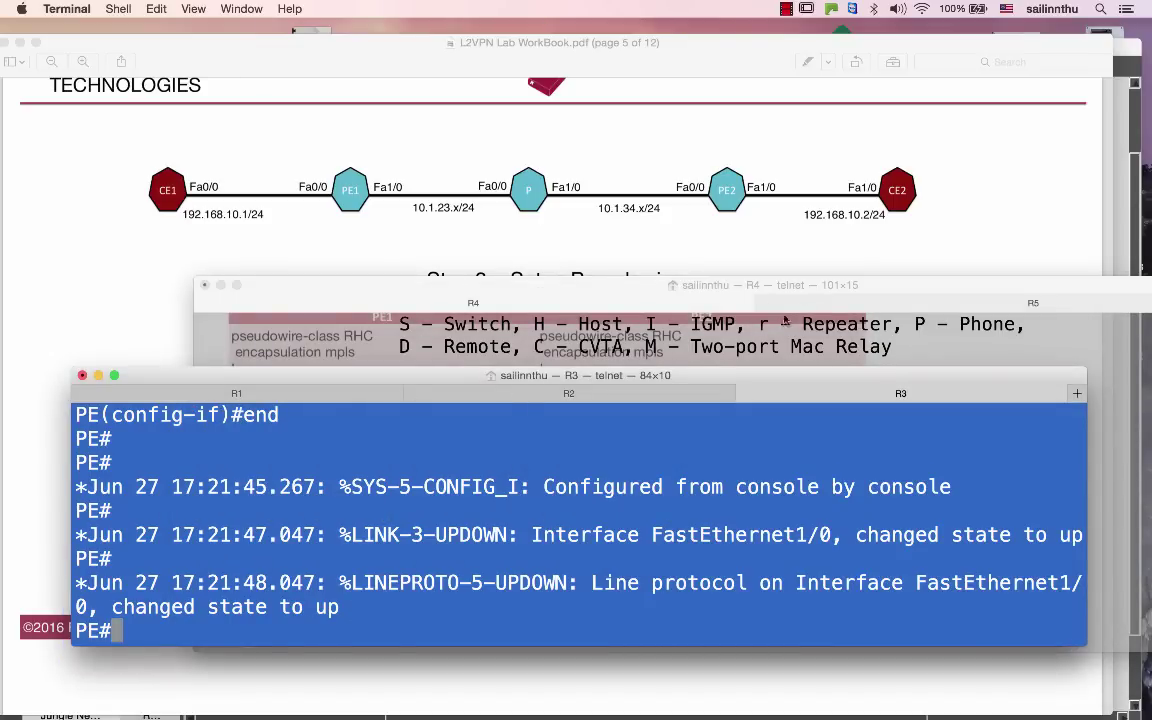
click(750, 285)
key(super+shift+bracketright)
text(sho cdp nei)
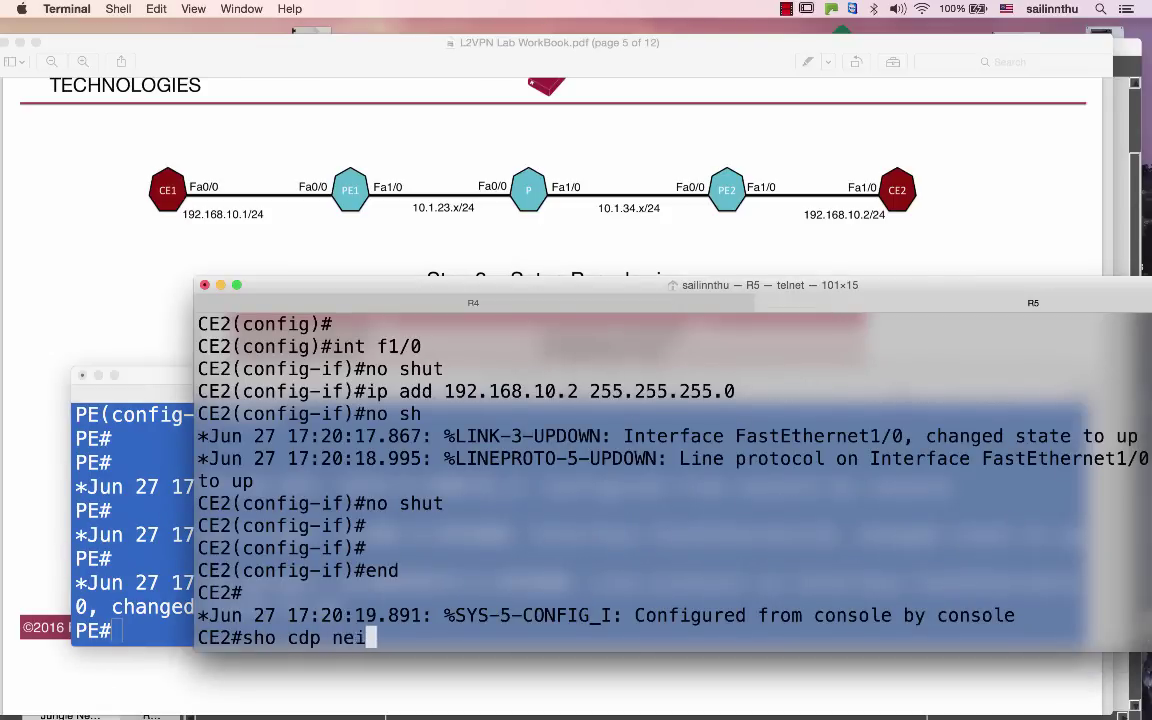
key(Tab)
key(Return)
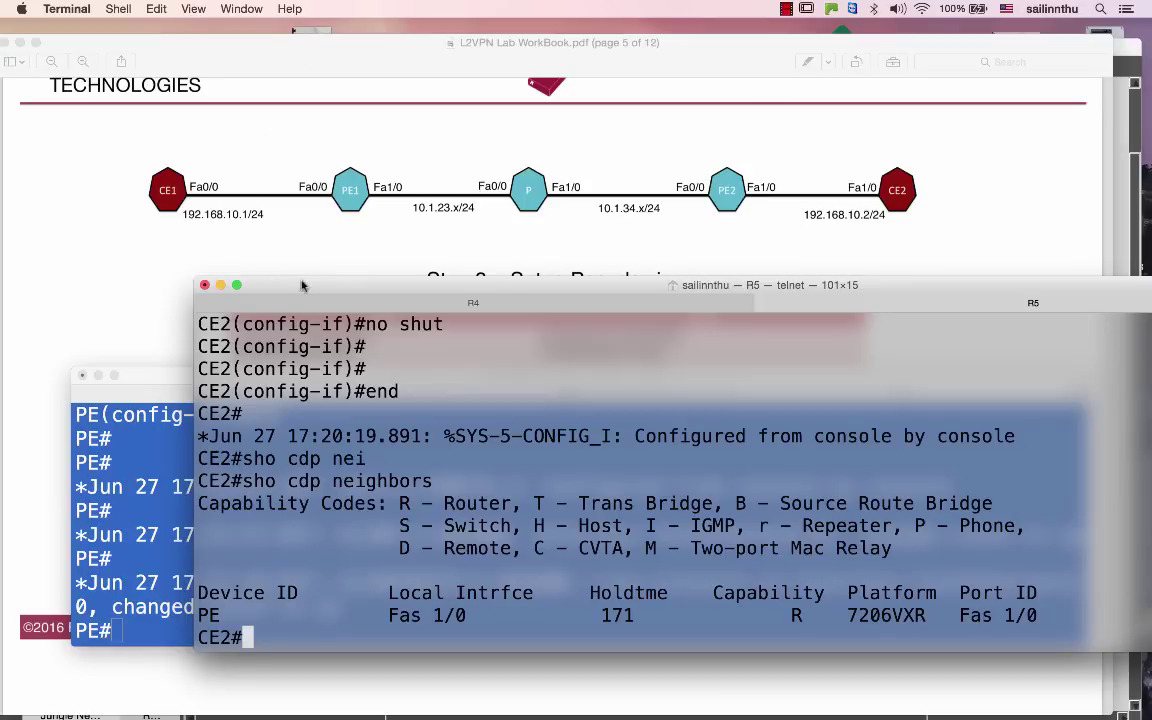
click(306, 301)
Repeat CE1's show cdp neighbors, still showing only PE (7206VXR) on Fas 0/0
key(Up)
key(Return)
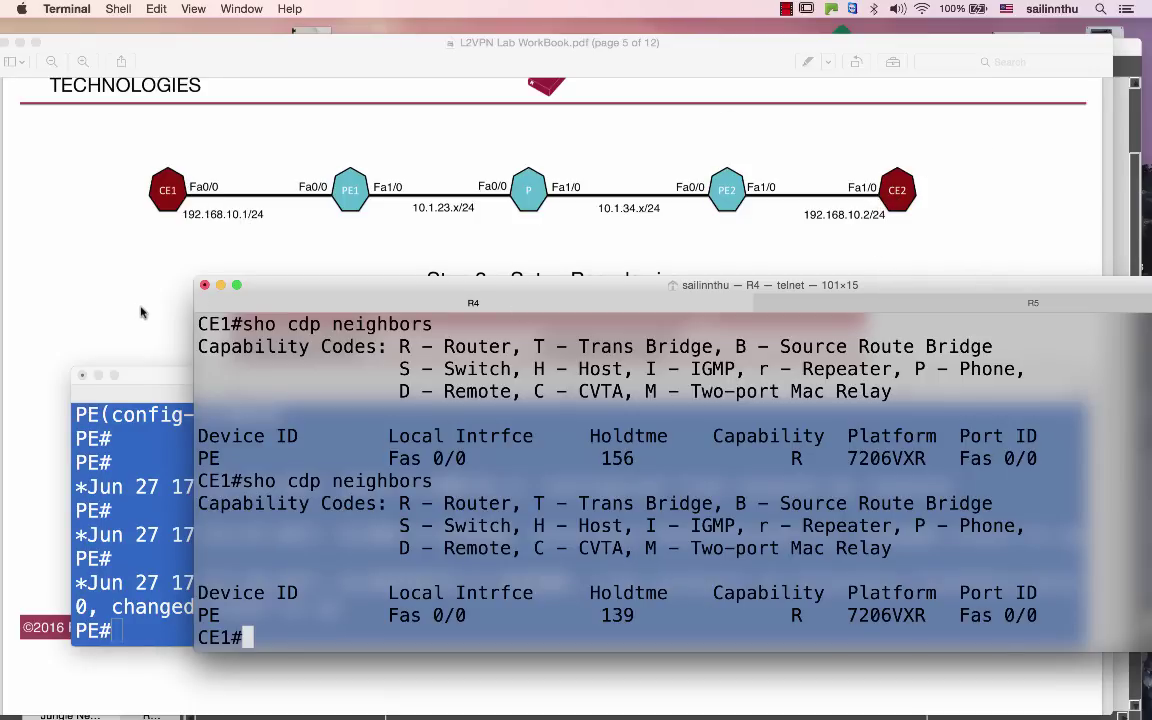
Read the Step 3 pseudowire configuration in the workbook, then return to PE1's R1 session
drag(332, 297, 468, 290)
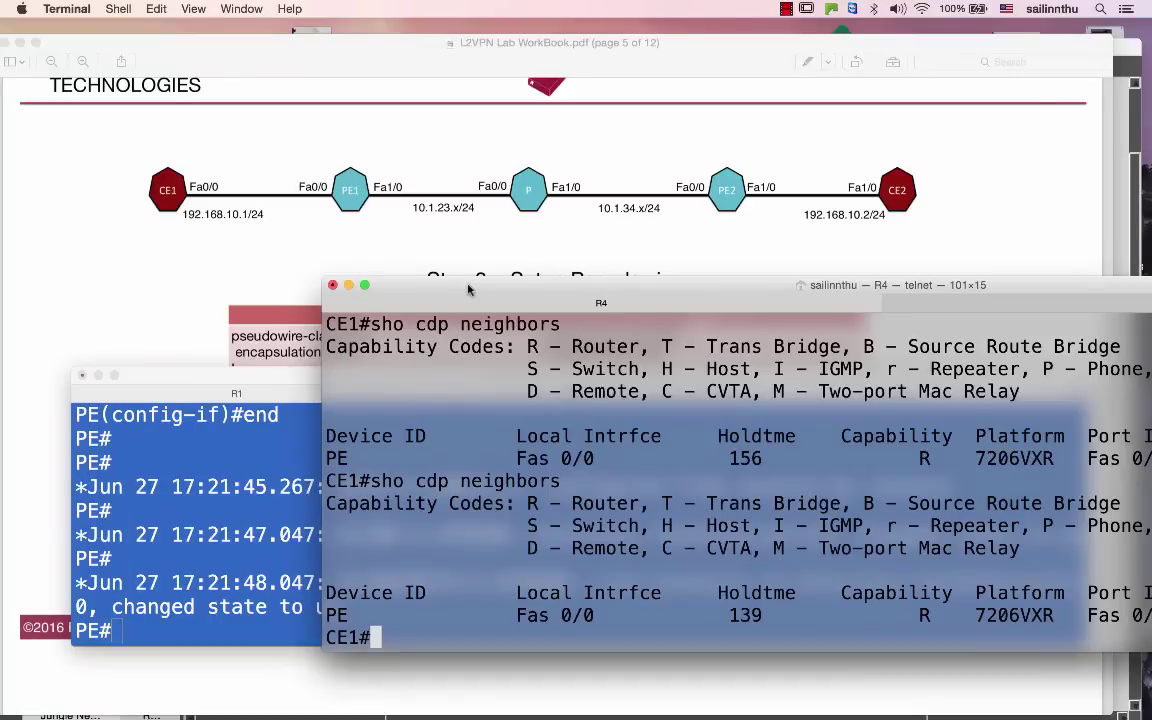
click(157, 305)
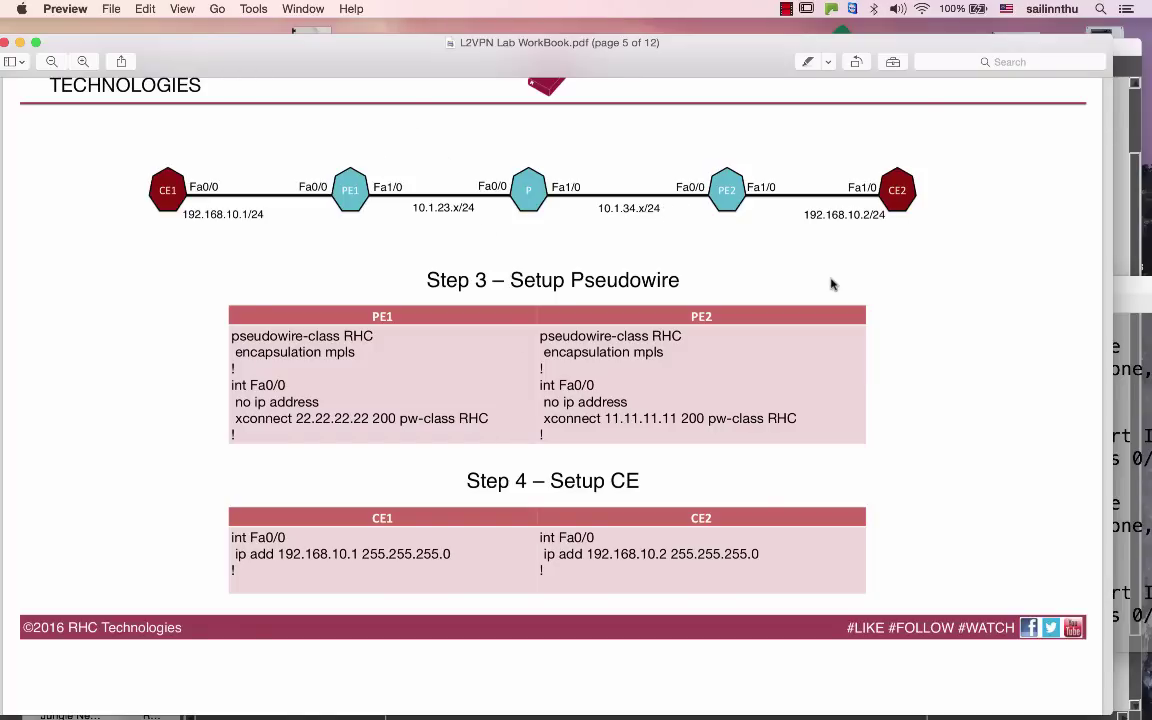
click(1136, 286)
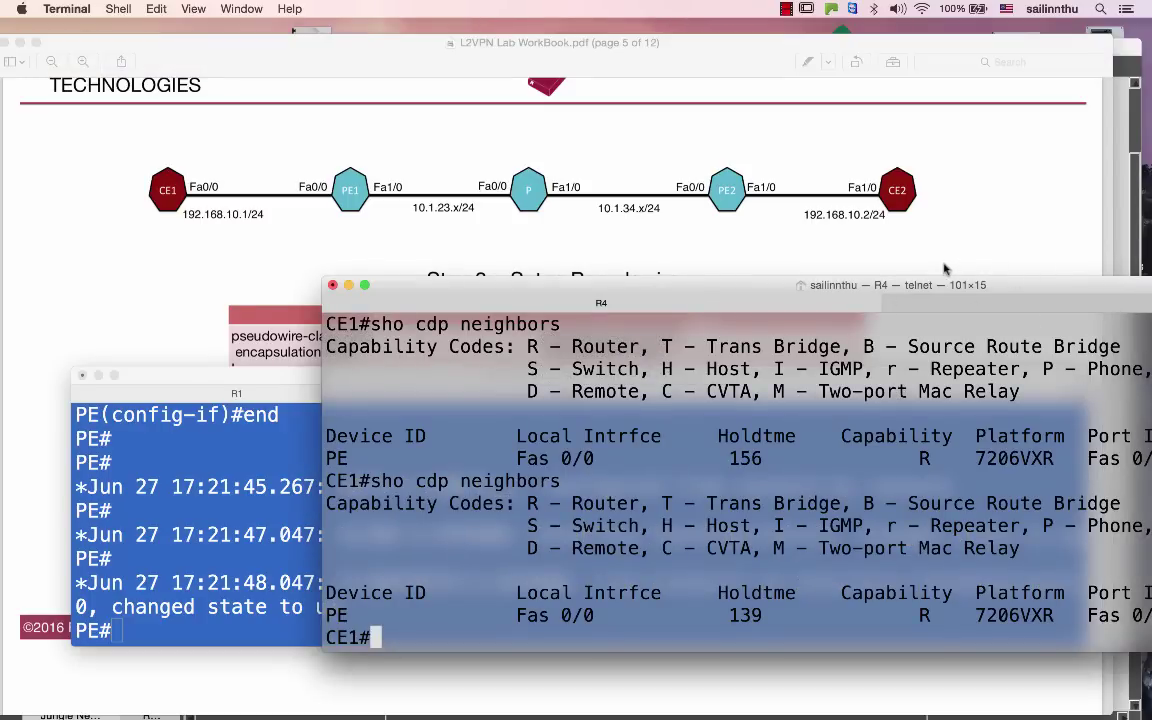
drag(807, 278, 712, 438)
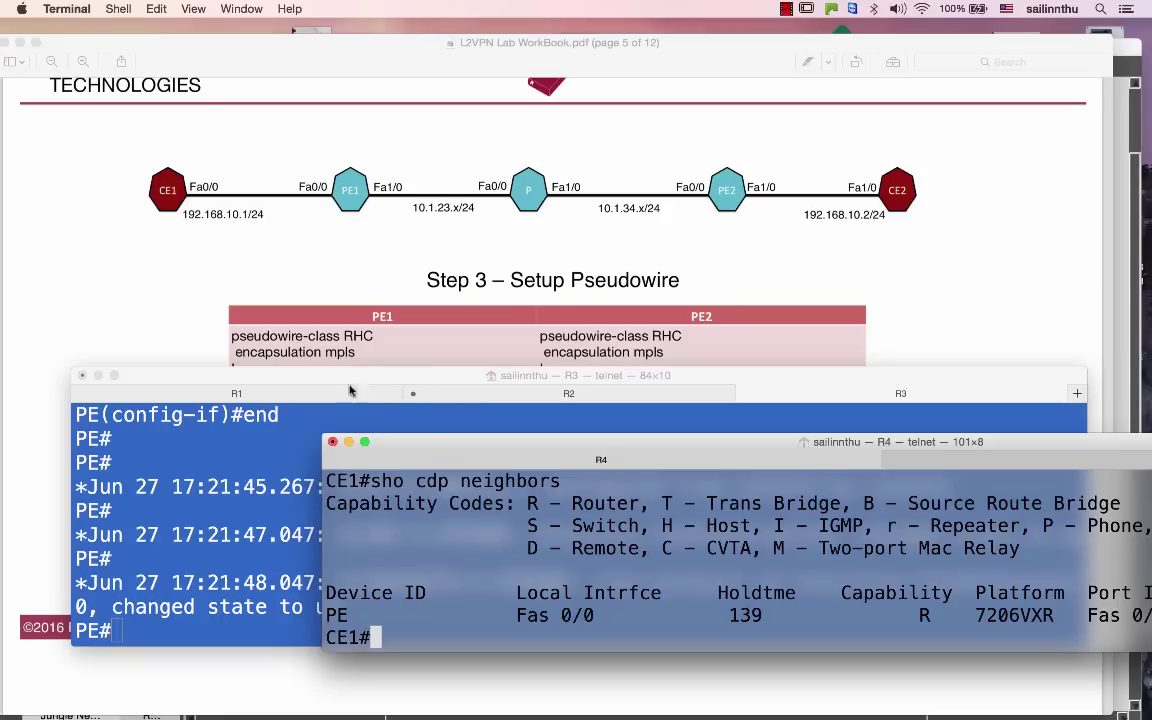
click(300, 393)
Enter global configuration mode on PE1 with conf t
key(Return)
key(Return)
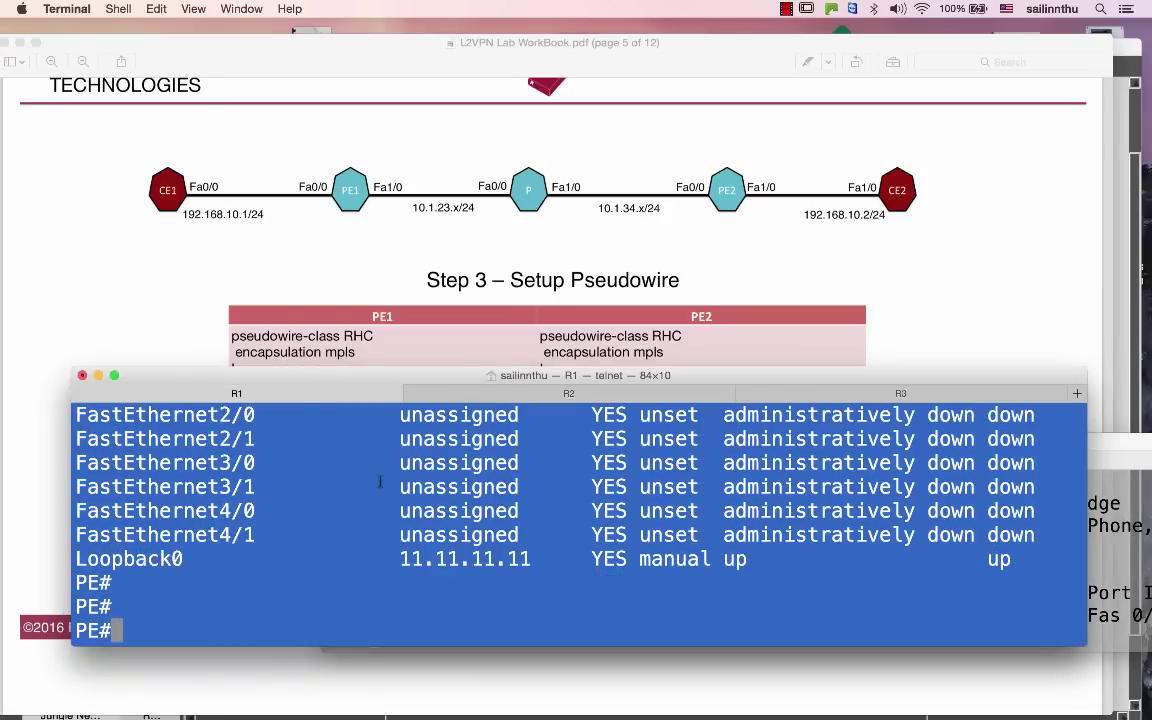
drag(413, 375, 438, 417)
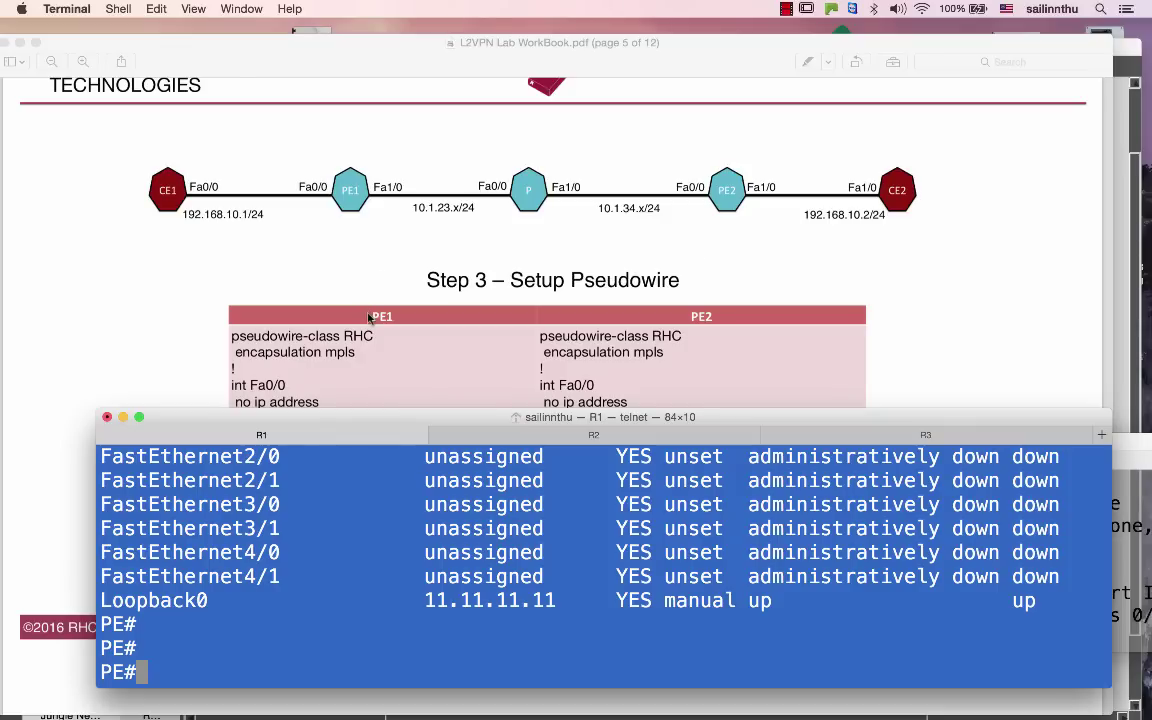
text(conf t)
key(Return)
Create pseudowire-class RHC on PE1
text(pe)
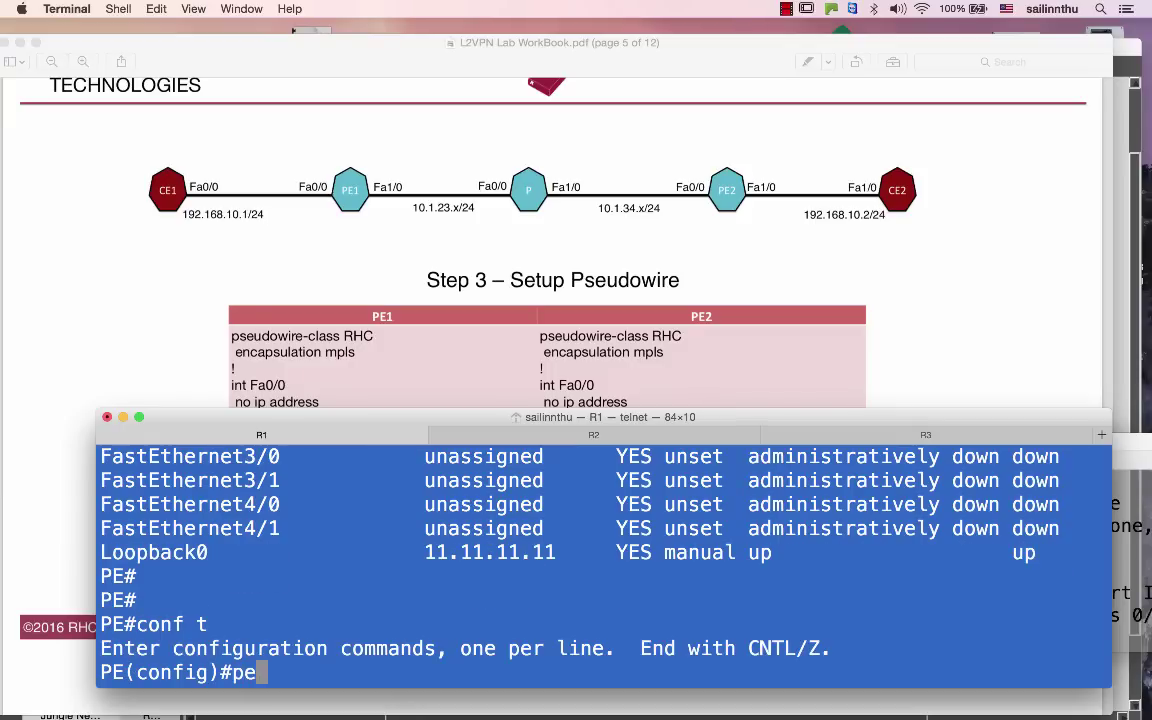
key(BackSpace)
text(sedu)
key(Tab)
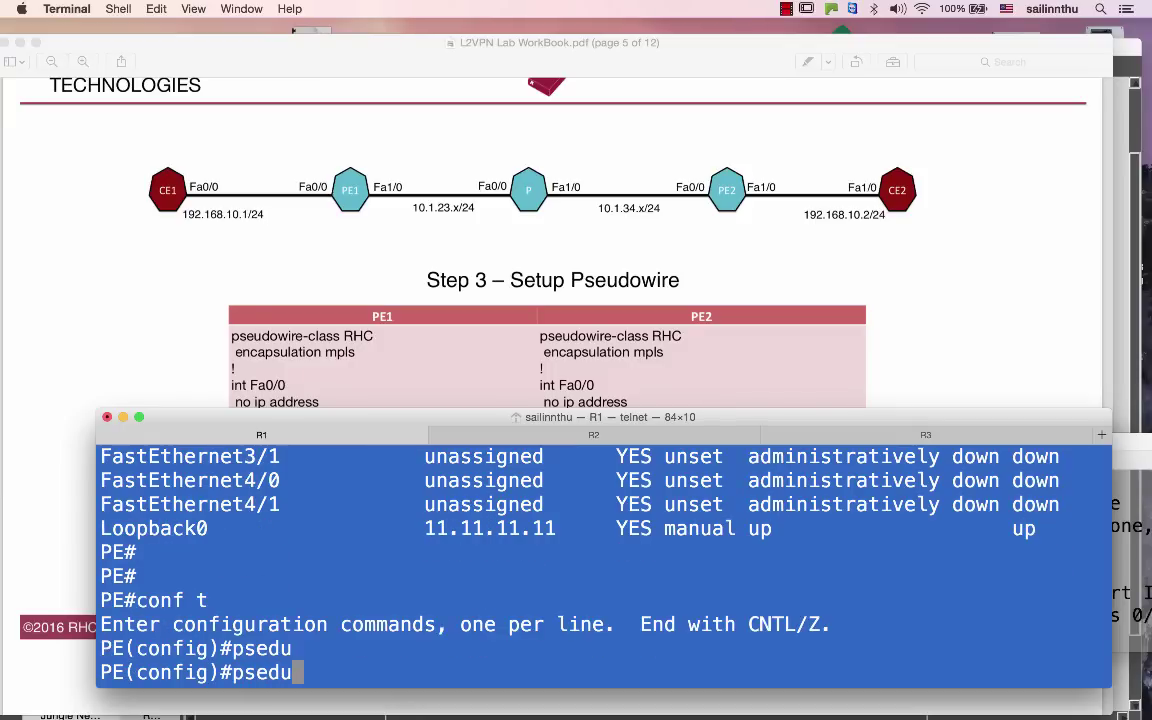
key(BackSpace)
key(BackSpace)
text(u)
key(Tab)
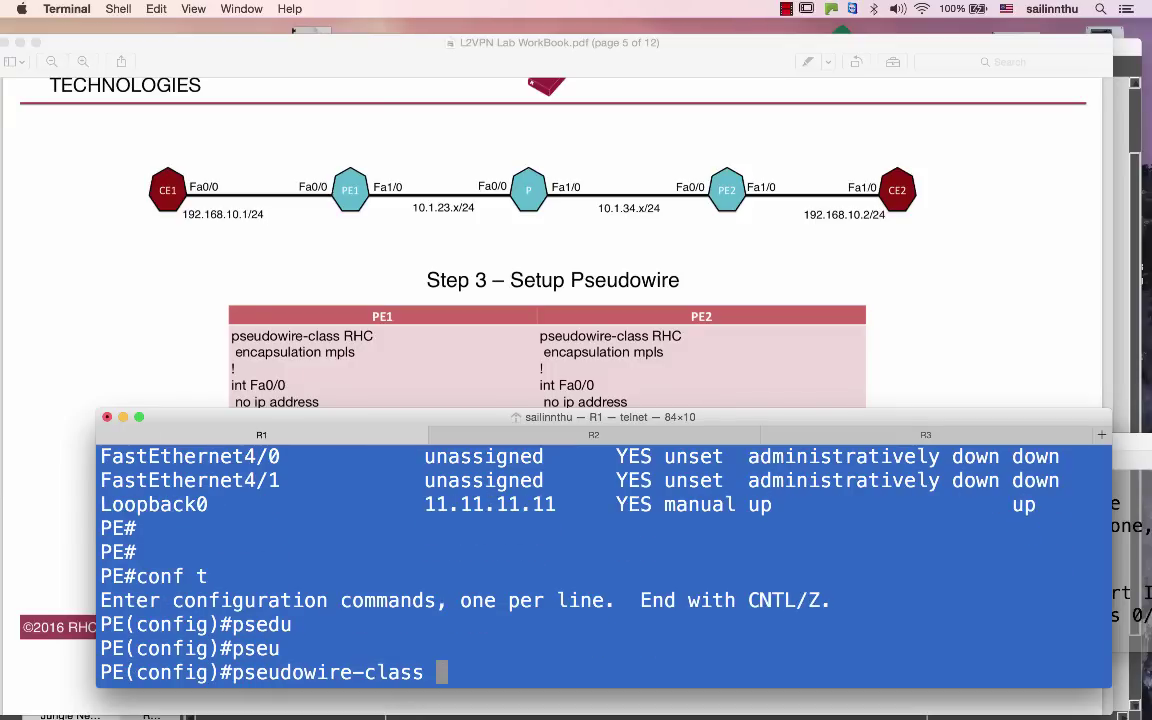
text(?)
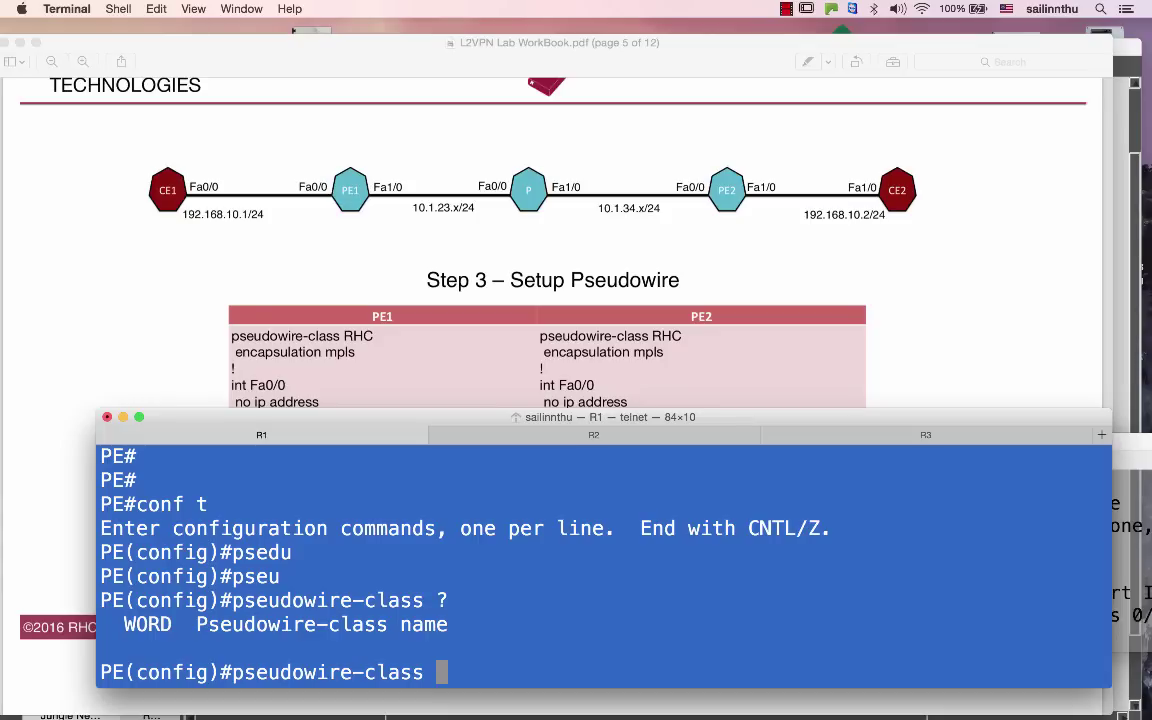
text(RHC)
key(BackSpace)
key(BackSpace)
key(BackSpace)
text(CB)
key(BackSpace)
key(BackSpace)
text(AYA)
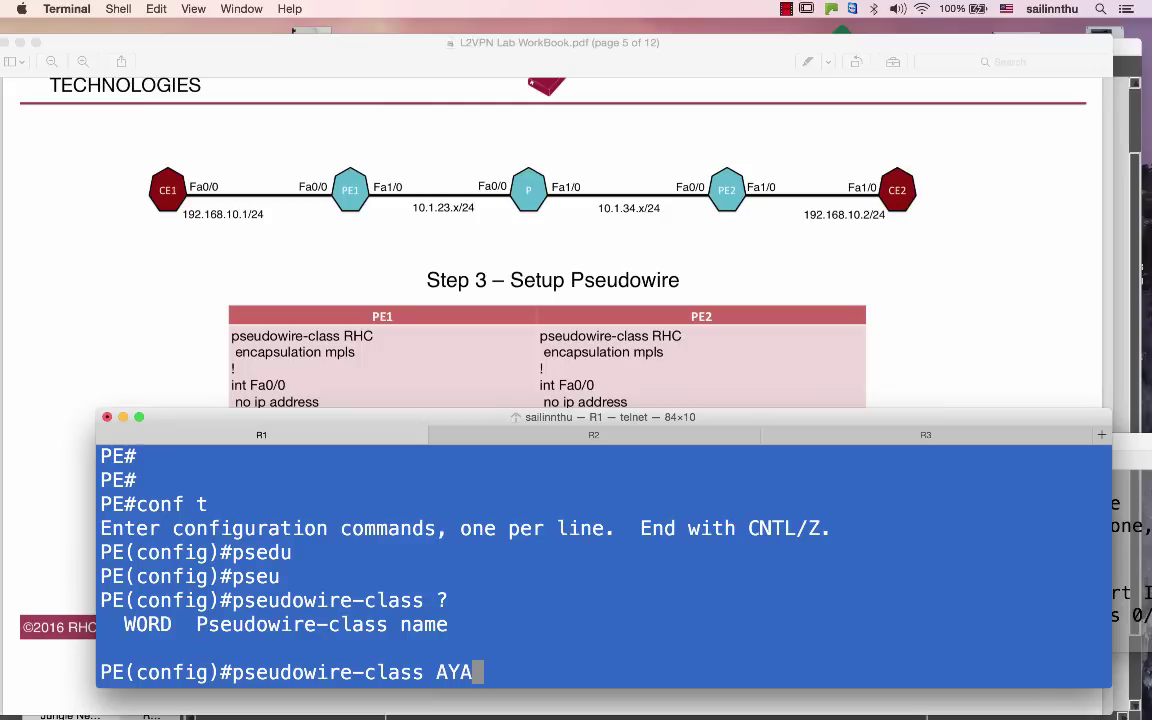
key(BackSpace)
key(BackSpace)
key(BackSpace)
text(RHC)
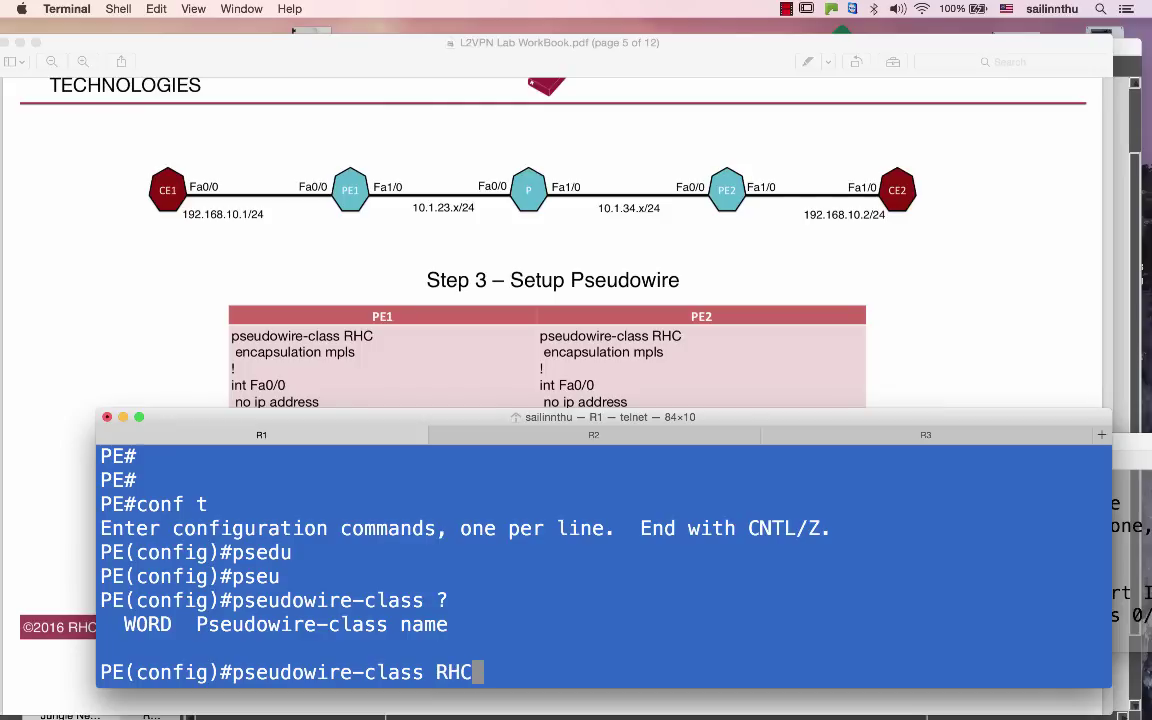
key(Return)
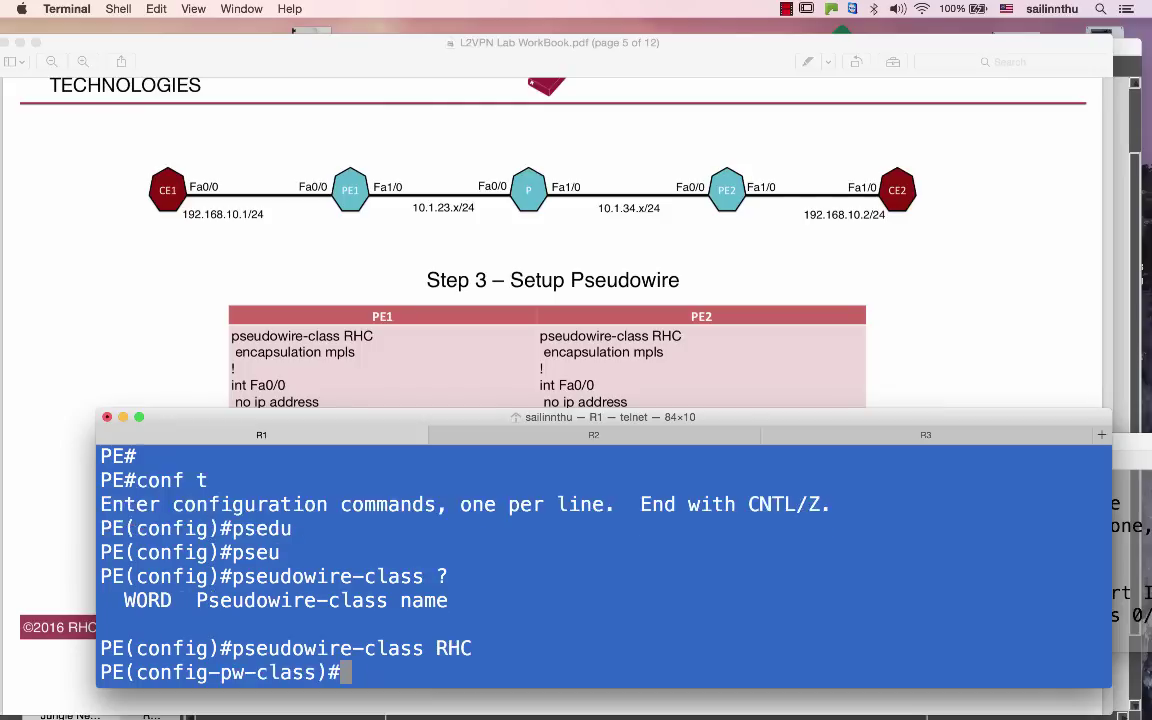
key(Return)
key(Return)
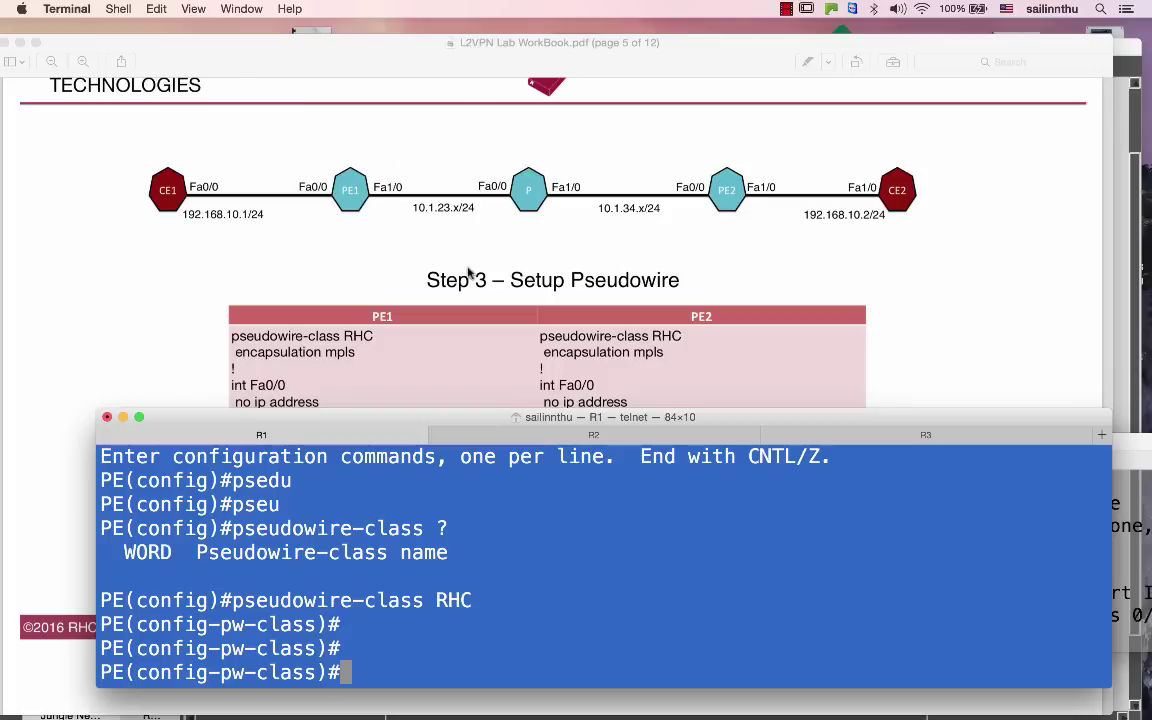
Set the class's encapsulation to mpls and exit back to global configuration
text(en)
key(Tab)
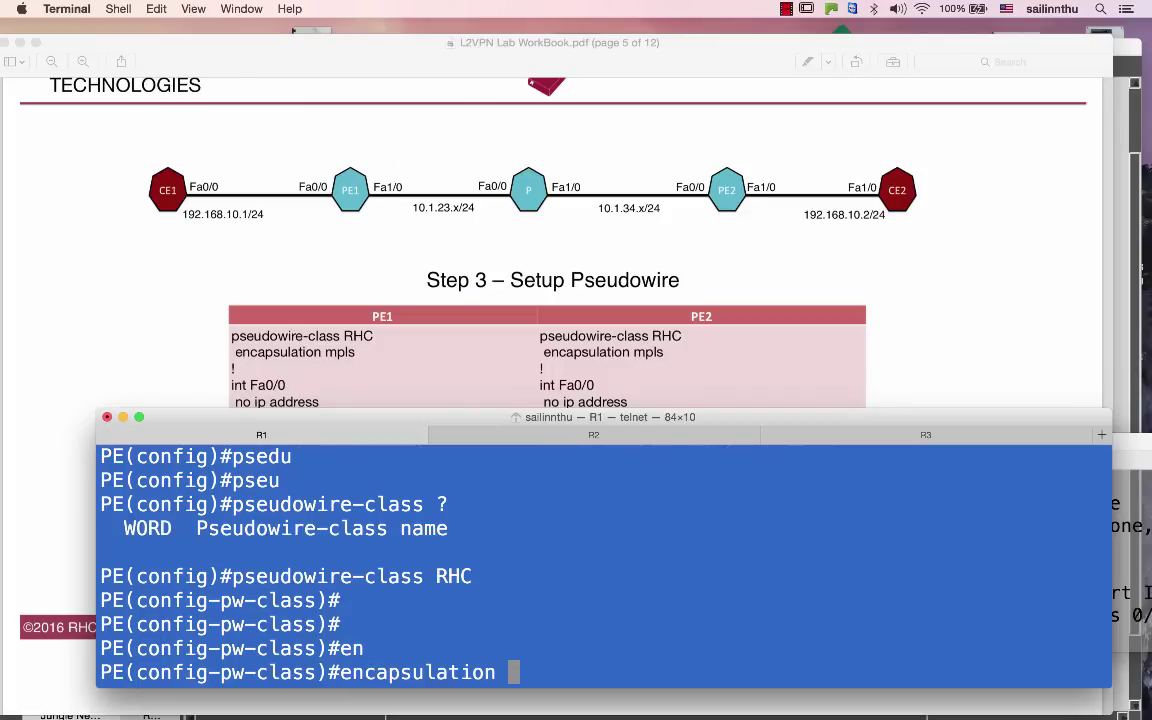
text(?)
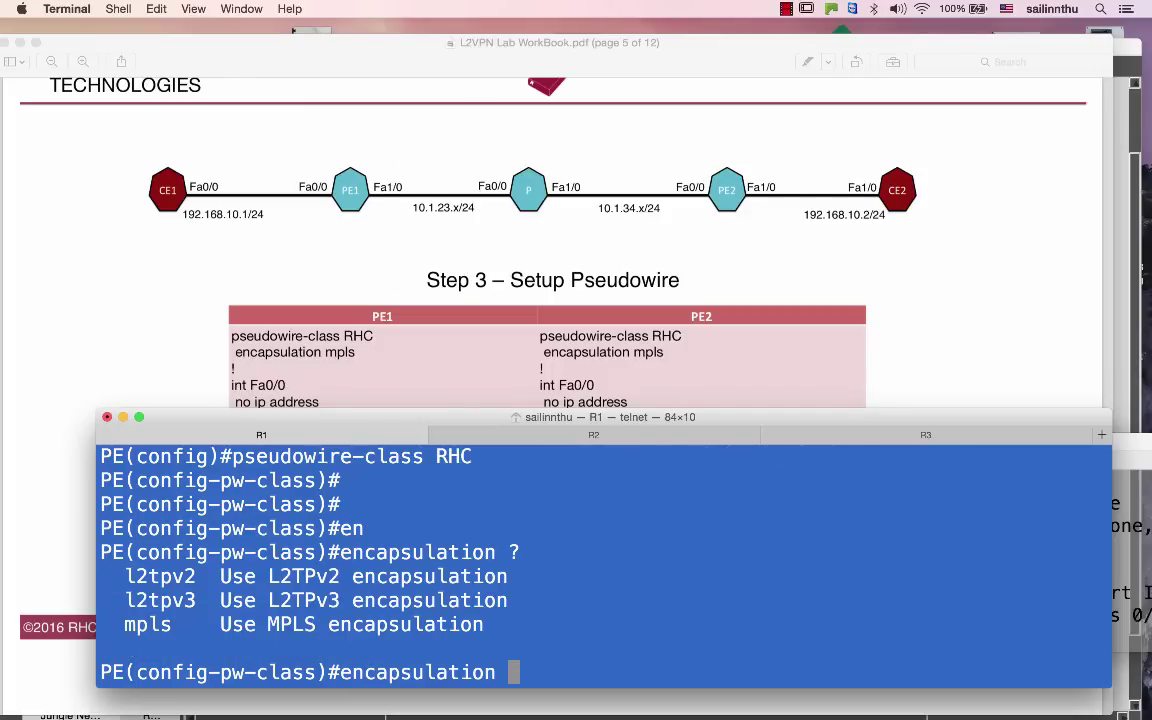
text(mpl)
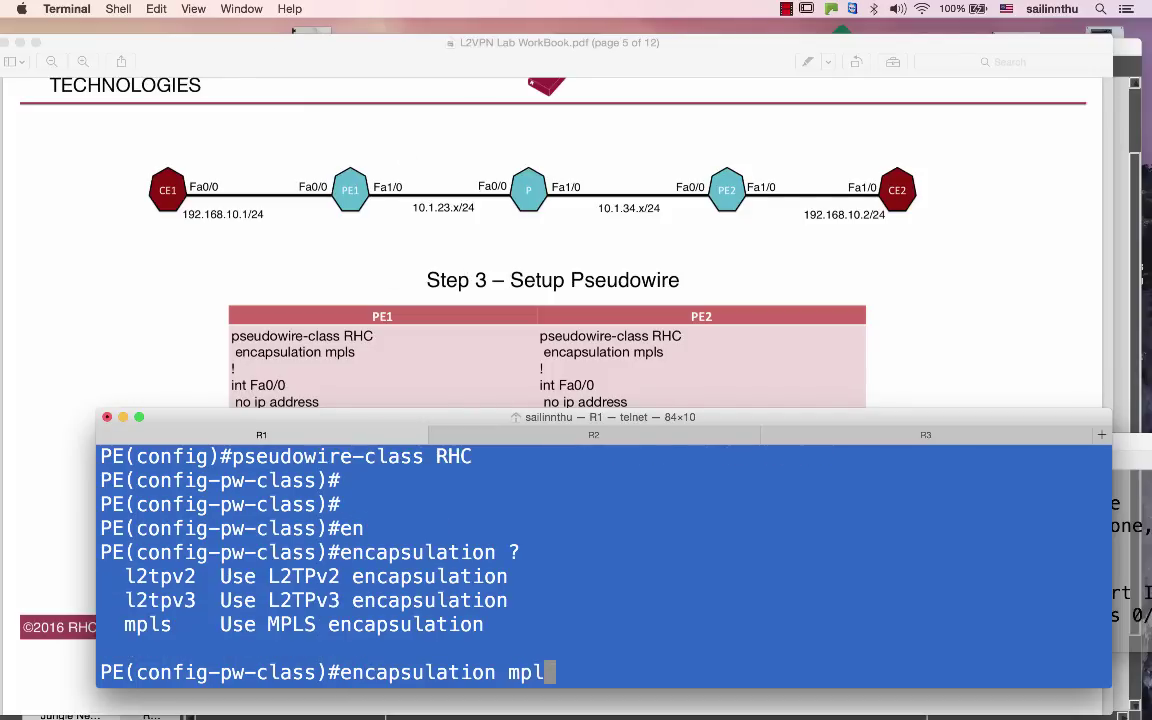
key(Tab)
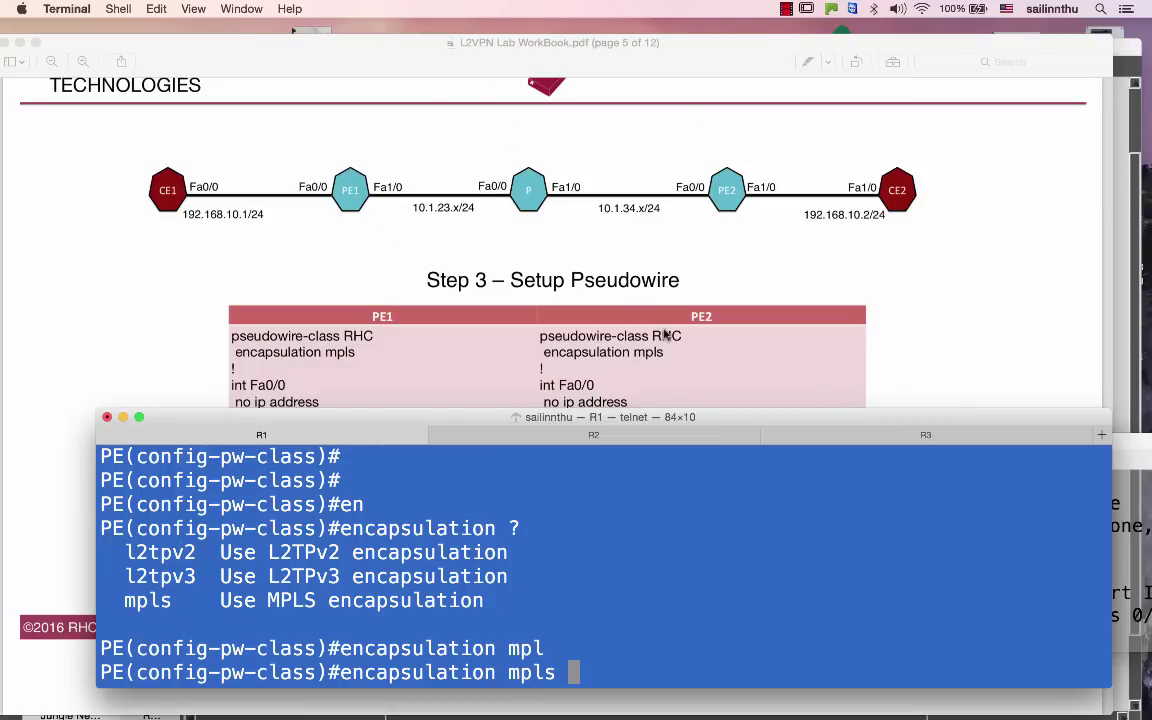
key(Return)
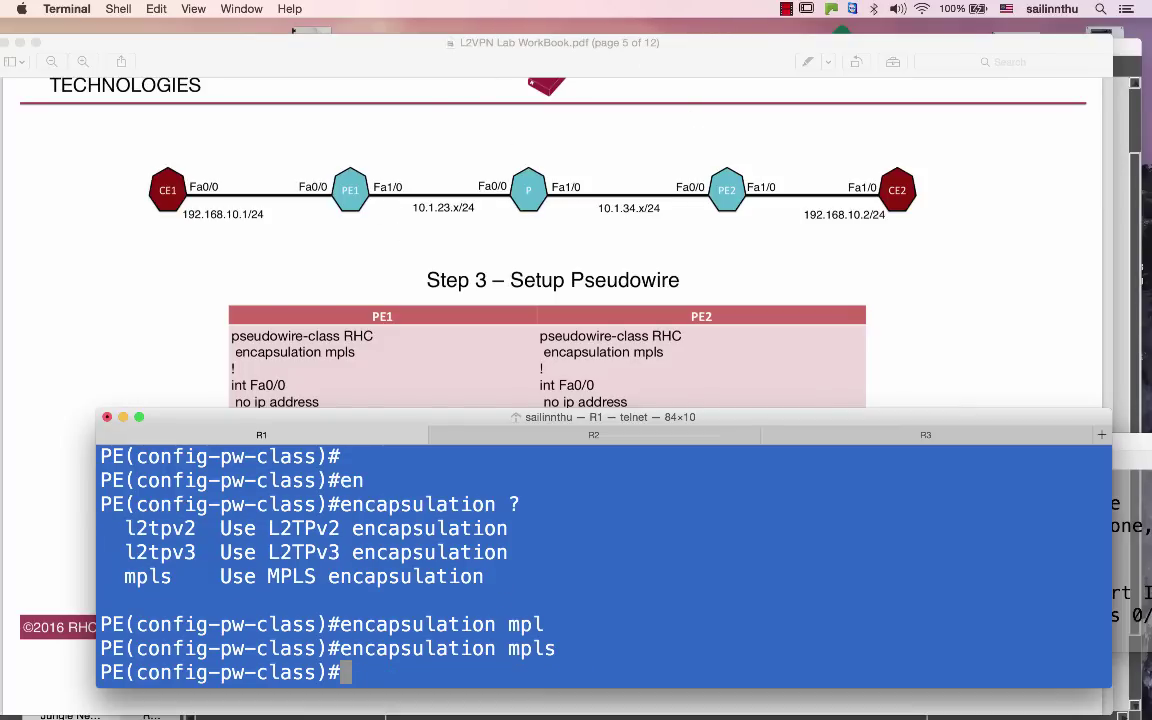
key(Return)
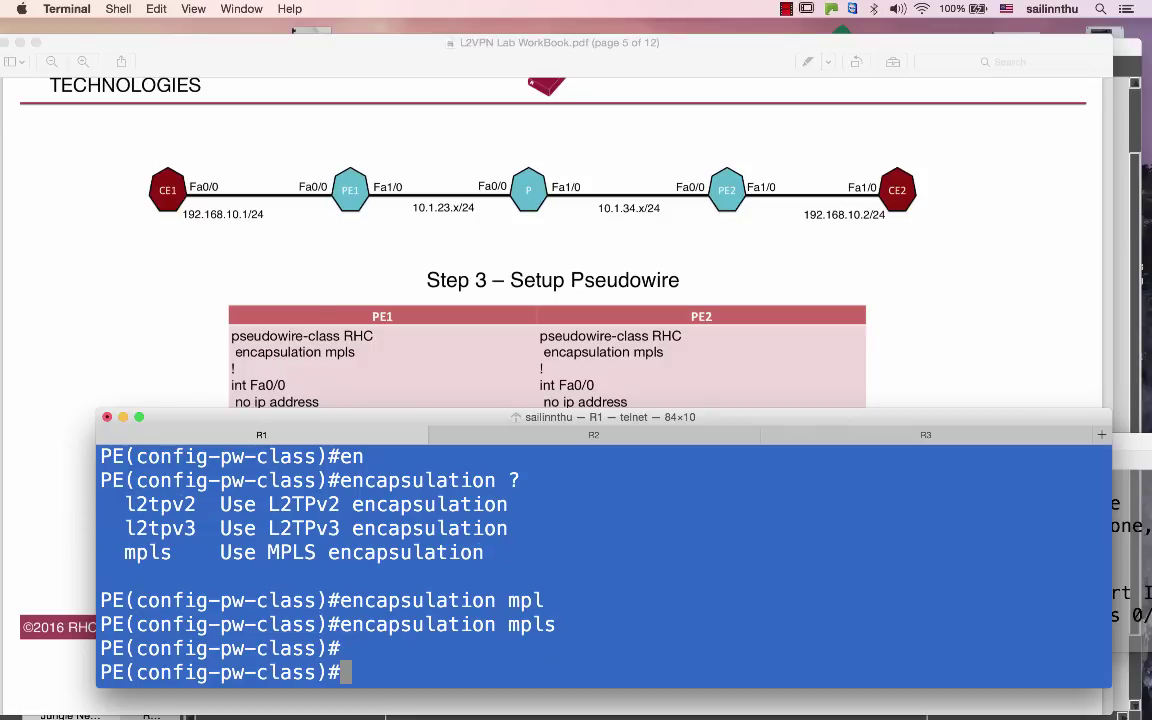
text(eixt)
key(Return)
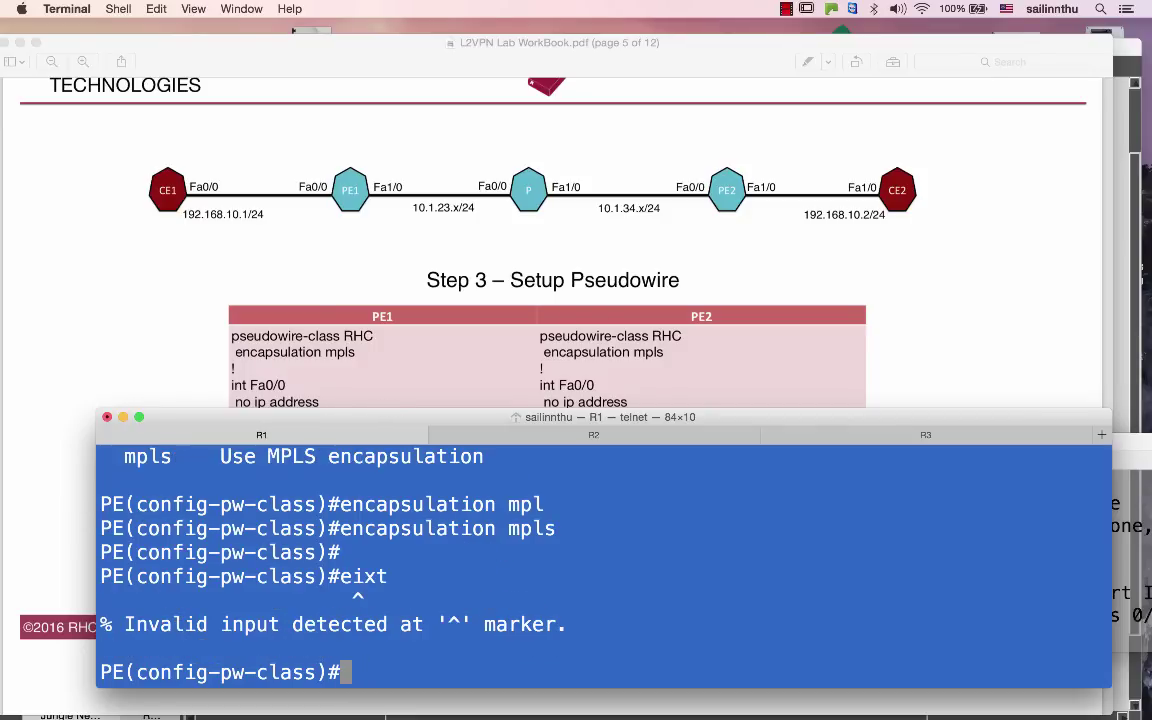
text(exit)
key(Return)
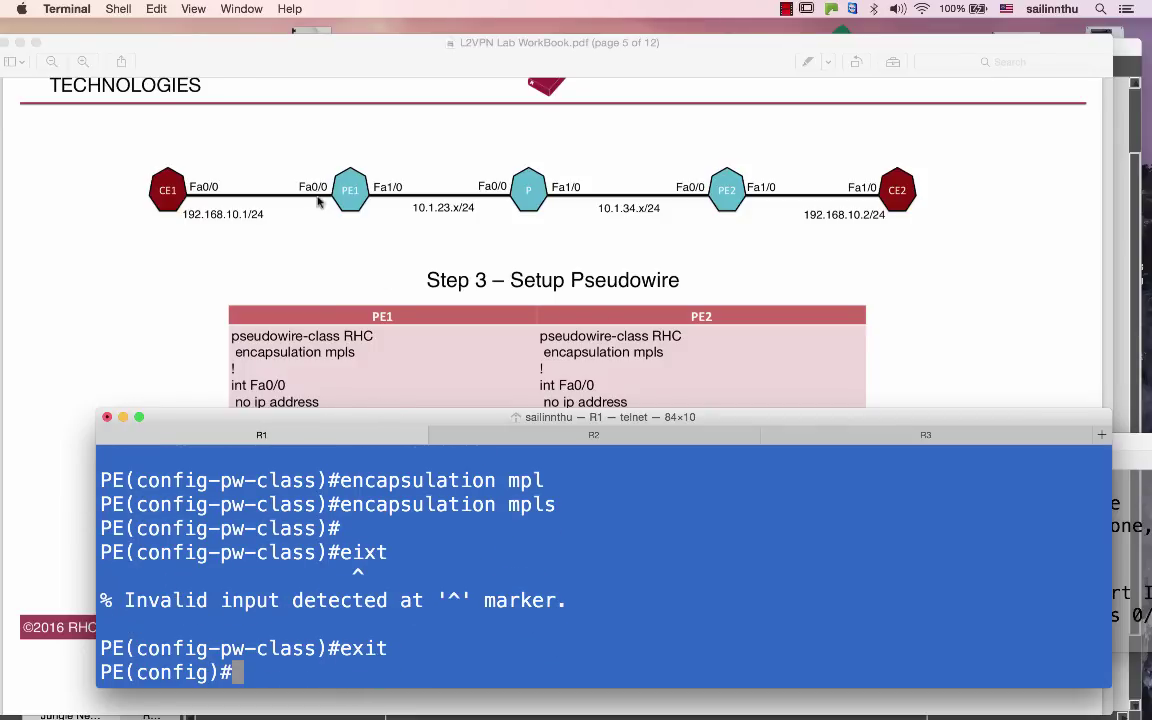
On R1, enter FastEthernet0/0's configuration and enable it with no shut
text(i)
text(nt f0/0)
key(Return)
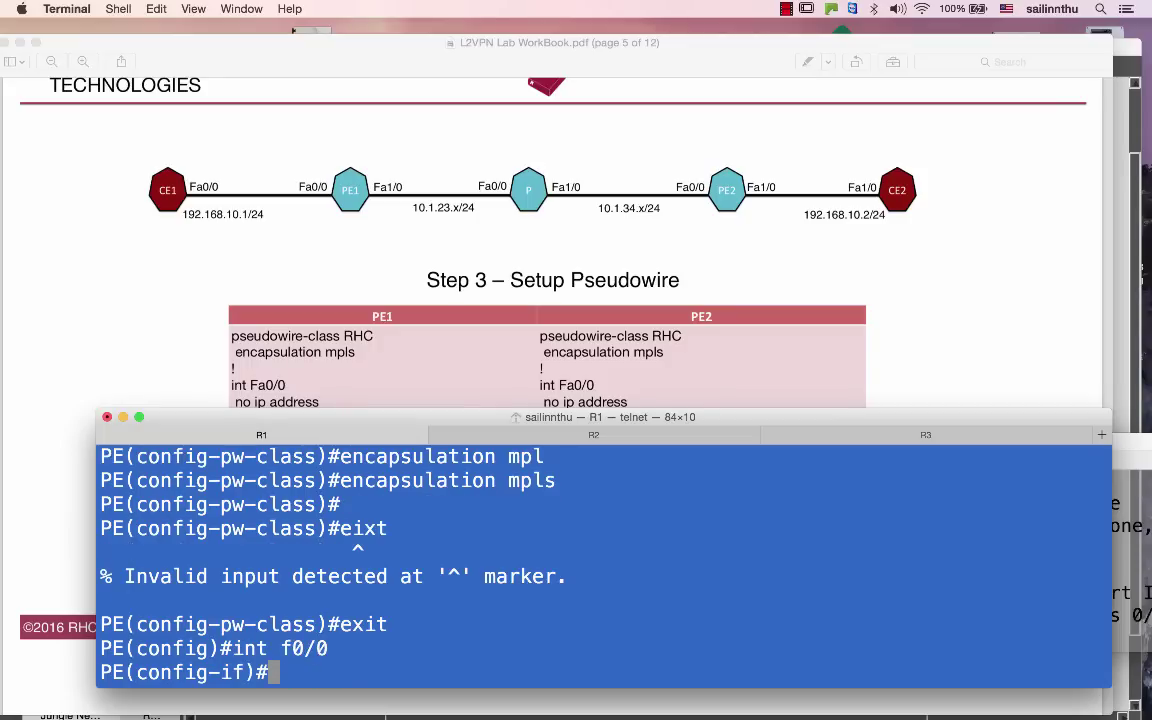
key(Return)
text(no)
key(BackSpace)
key(BackSpace)
key(BackSpace)
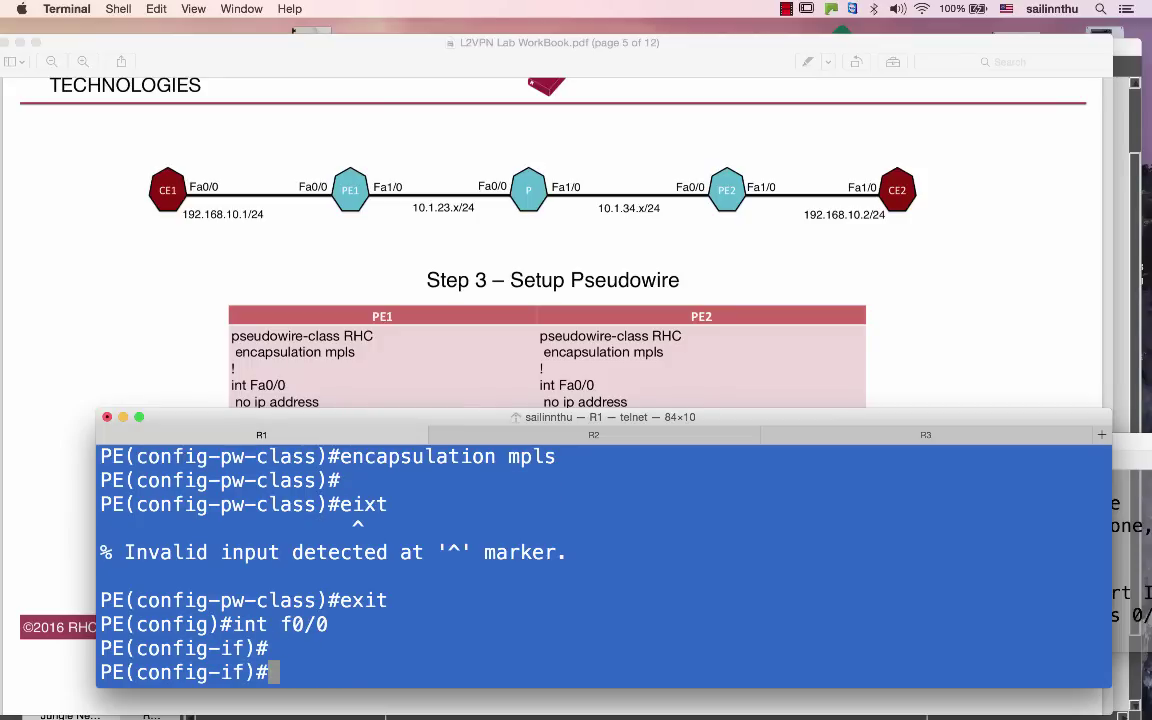
text(no shut)
key(Return)
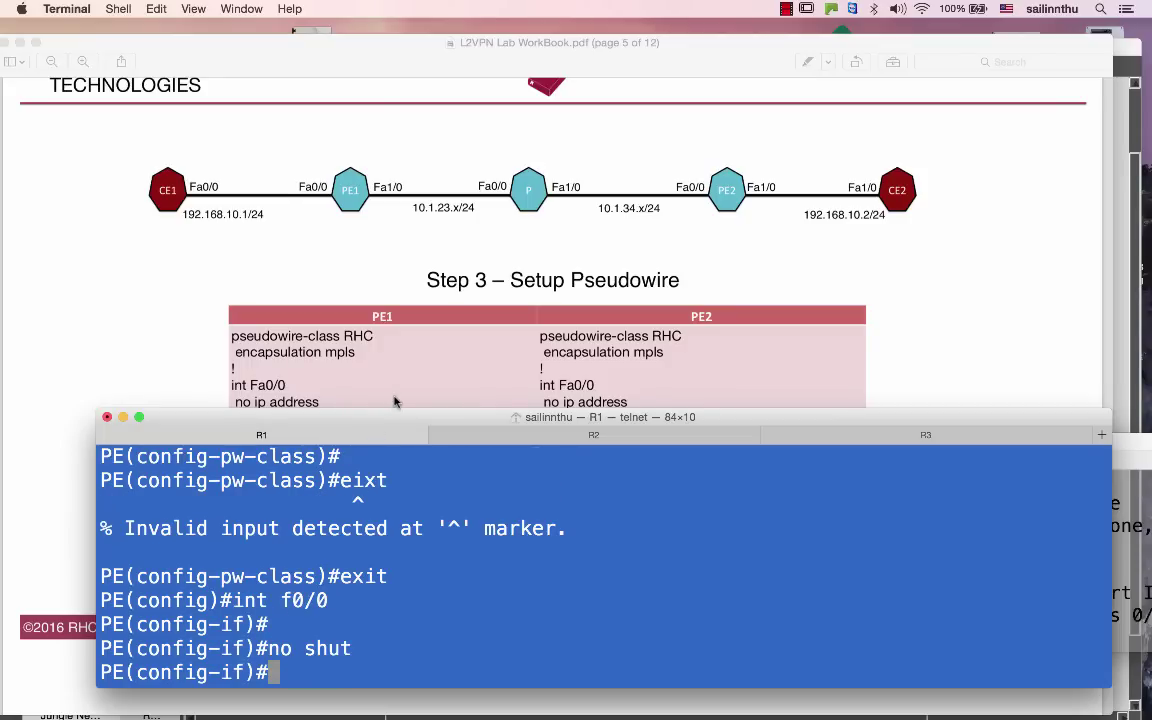
Shrink the terminal to reveal the workbook's xconnect lines and begin the xconnect command
drag(394, 408, 394, 432)
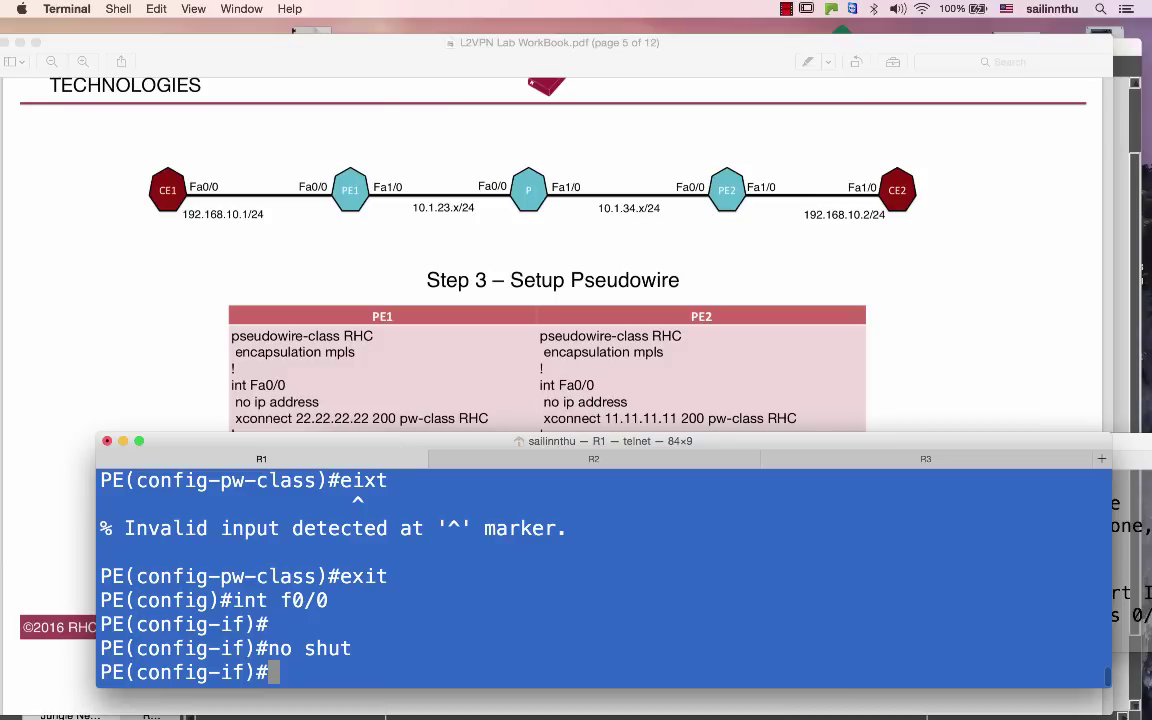
text(xcon)
key(Tab)
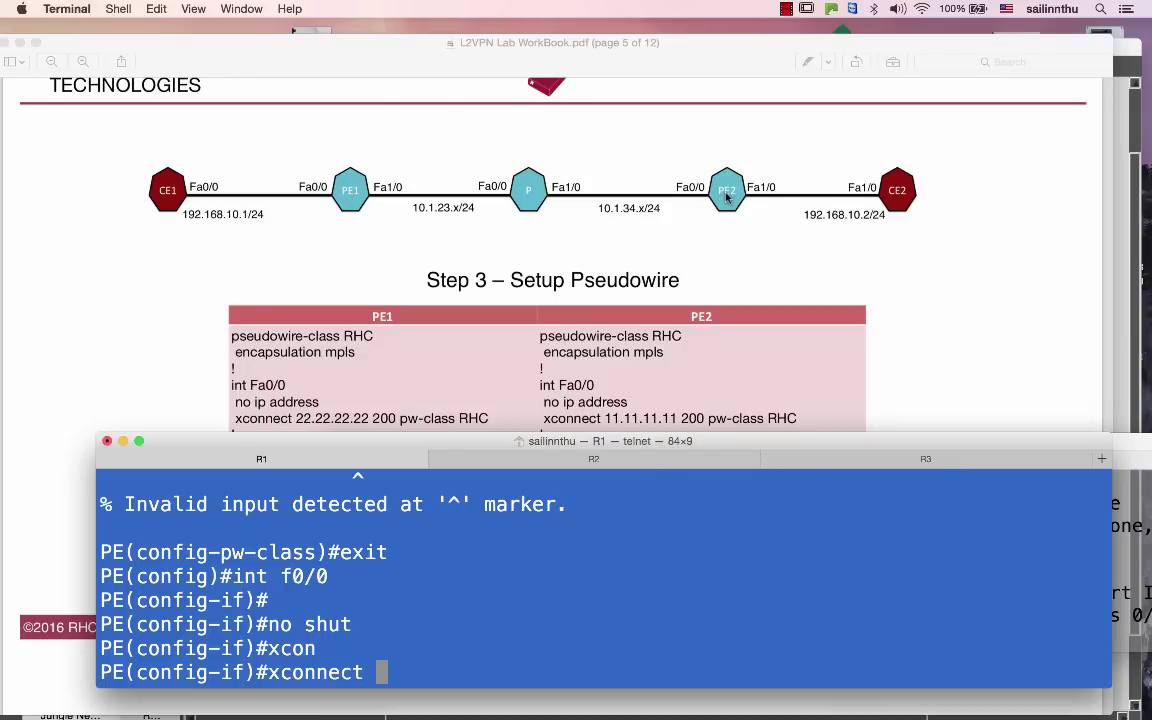
On R3, display Loopback0's running configuration to confirm 22.22.22.22
click(924, 460)
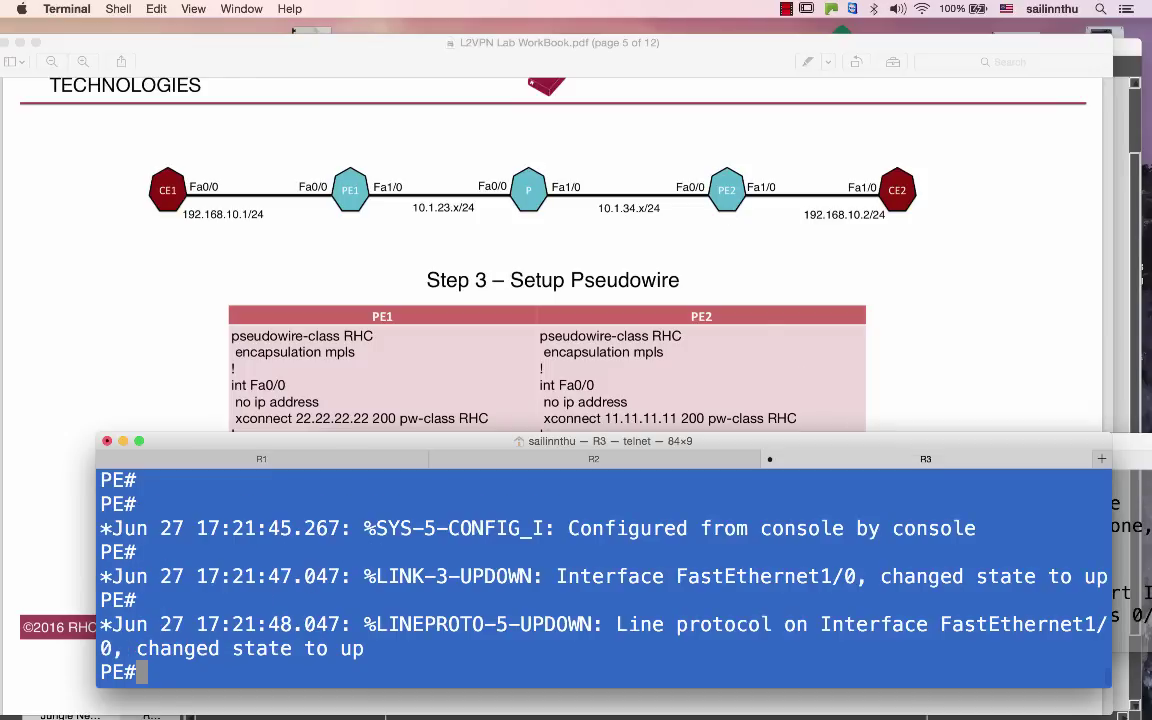
key(Return)
key(Return)
key(Return)
text(sho )
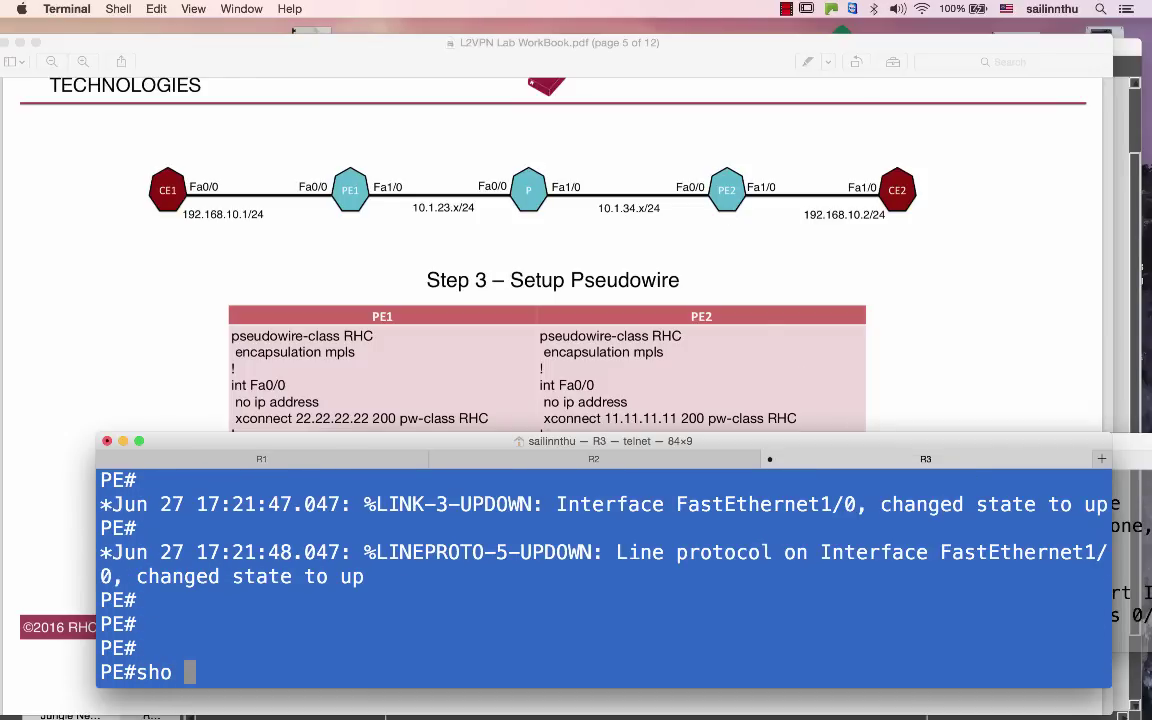
text(run int lo0)
key(Return)
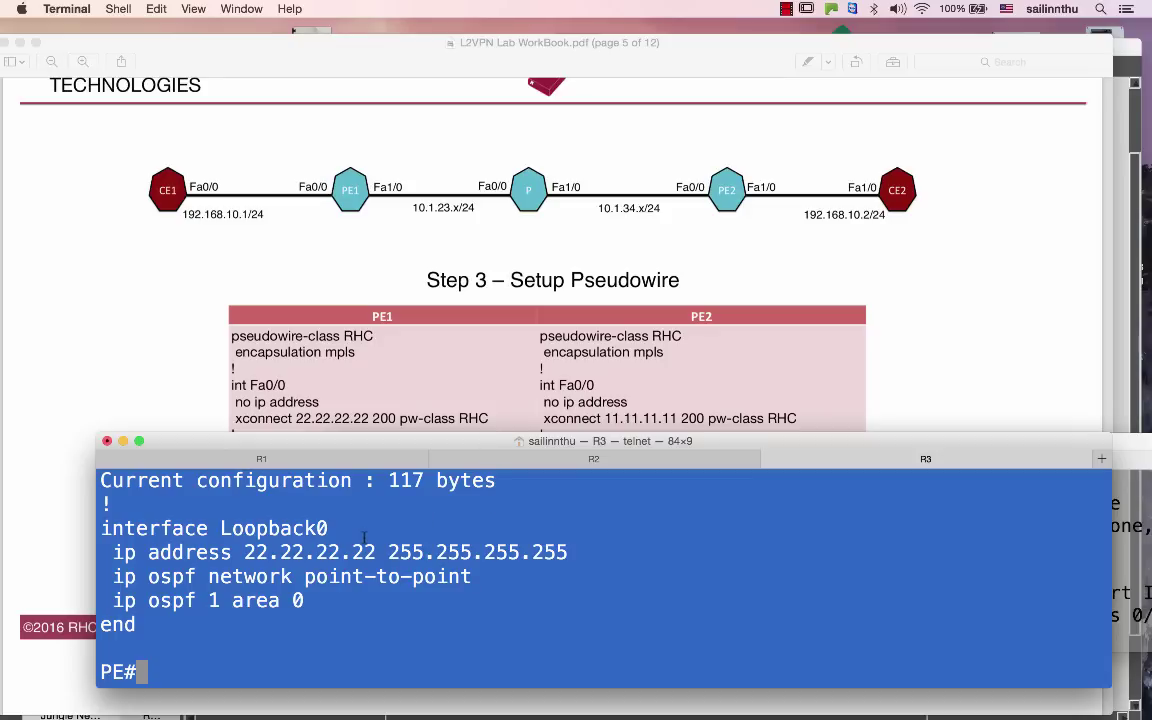
List R3's MPLS-enabled interfaces to check FastEthernet0/0
key(Return)
key(Return)
text(s)
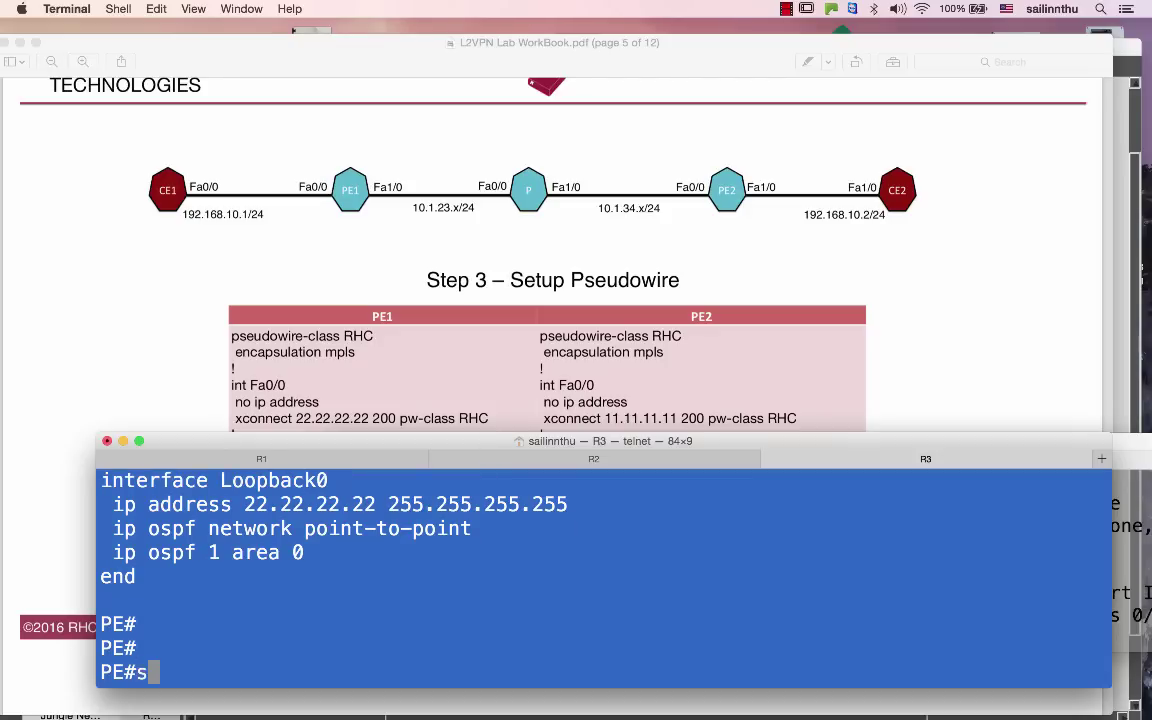
text(how mp)
key(Tab)
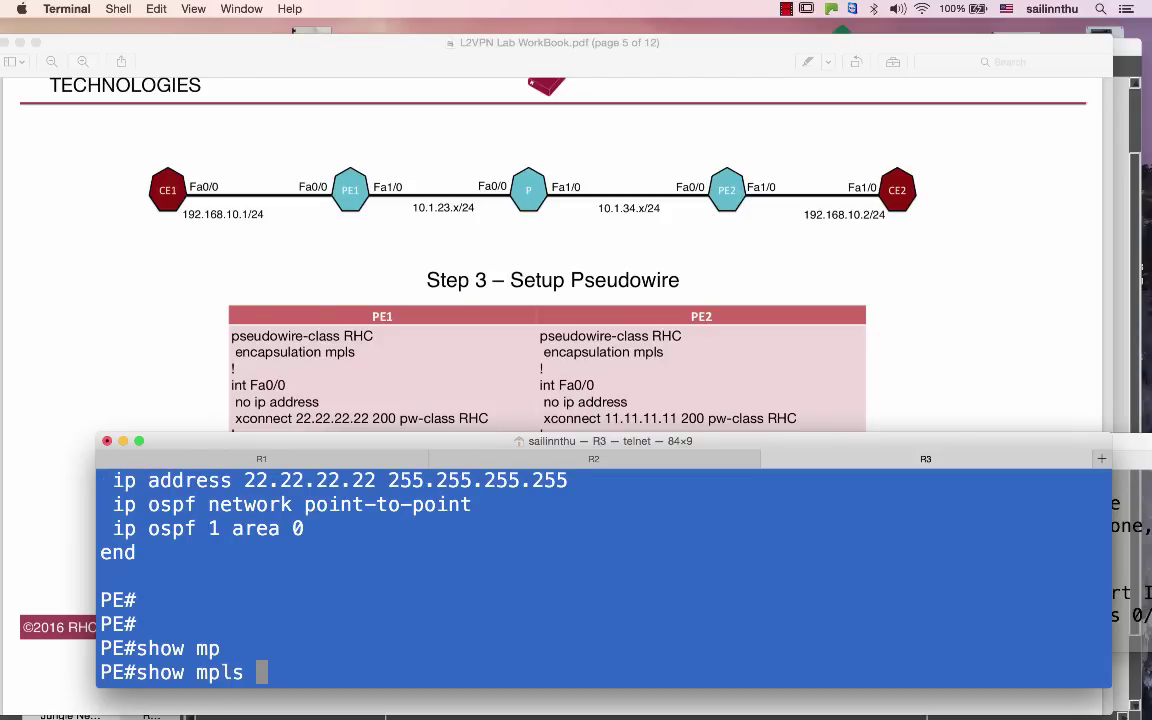
text(inter)
key(Tab)
key(Return)
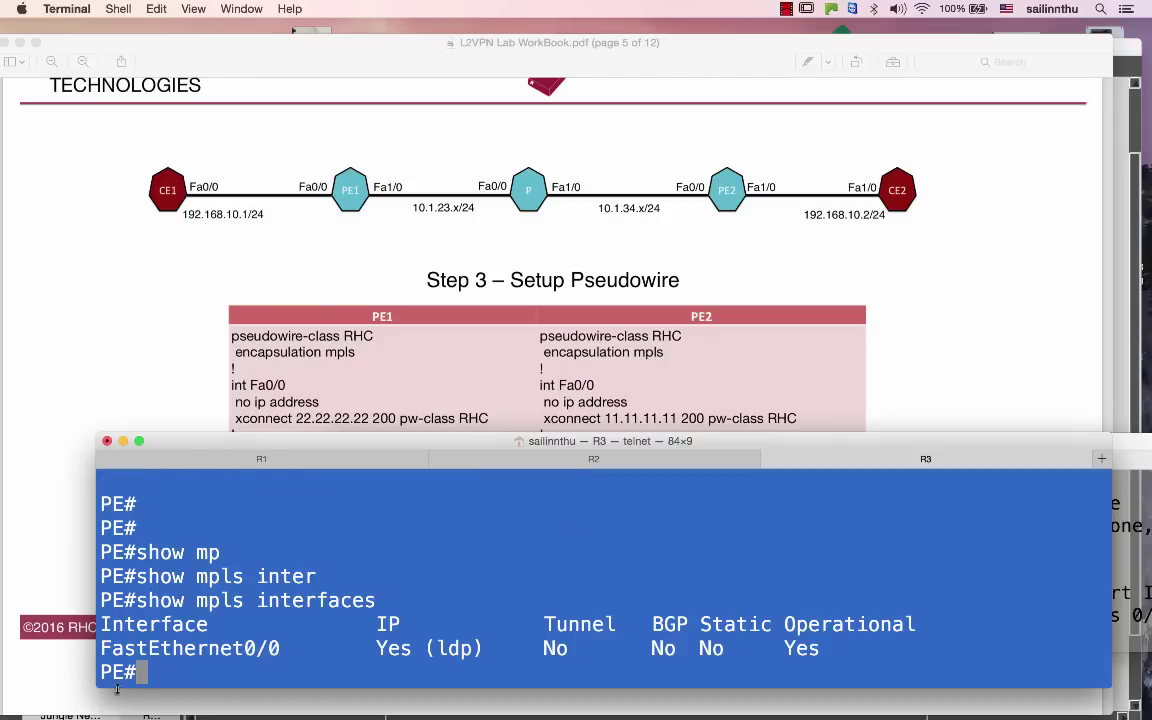
scroll(406, 542, up, 2)
Show all LDP neighbors, confirming peer 33.33.33.33 Oper with local ident 22.22.22.22
text(show mpl)
key(Tab)
text(l)
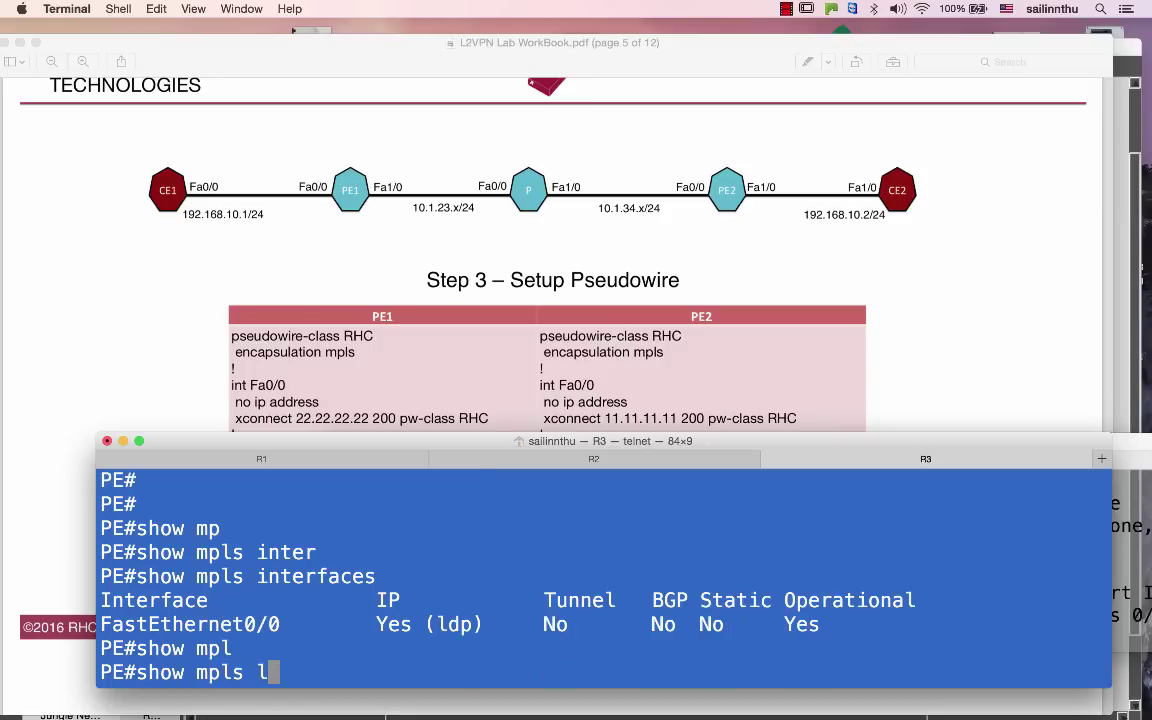
text(d)
key(Tab)
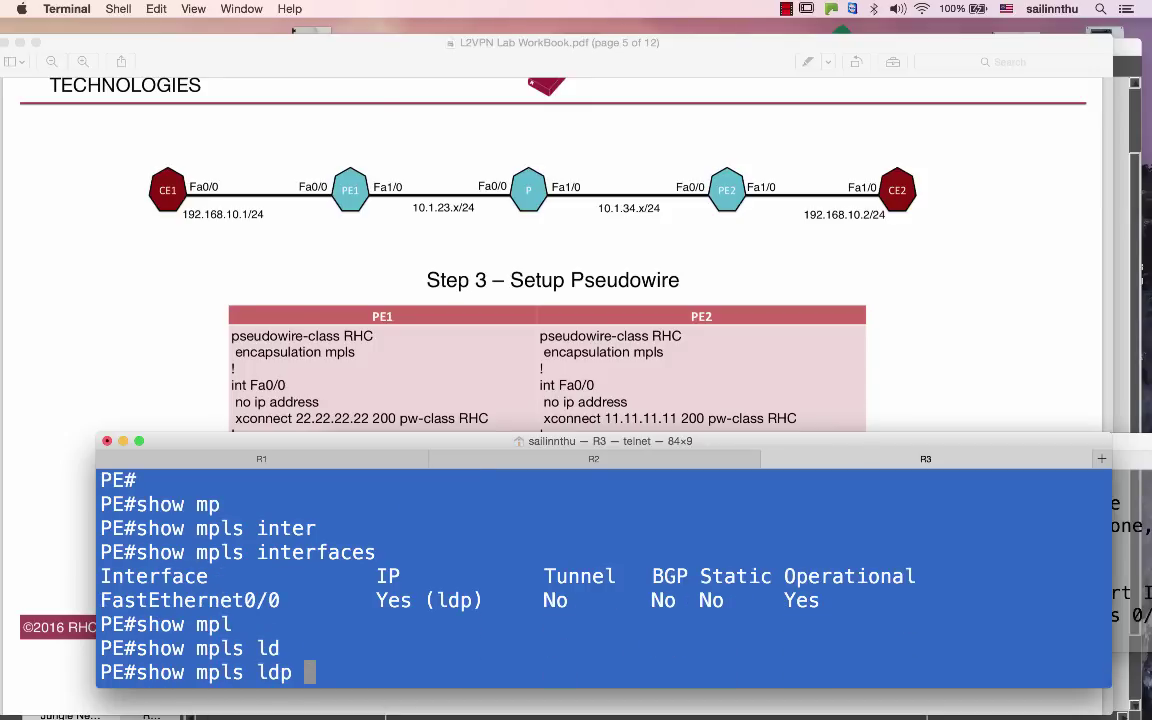
text(ne)
key(Tab)
text(al)
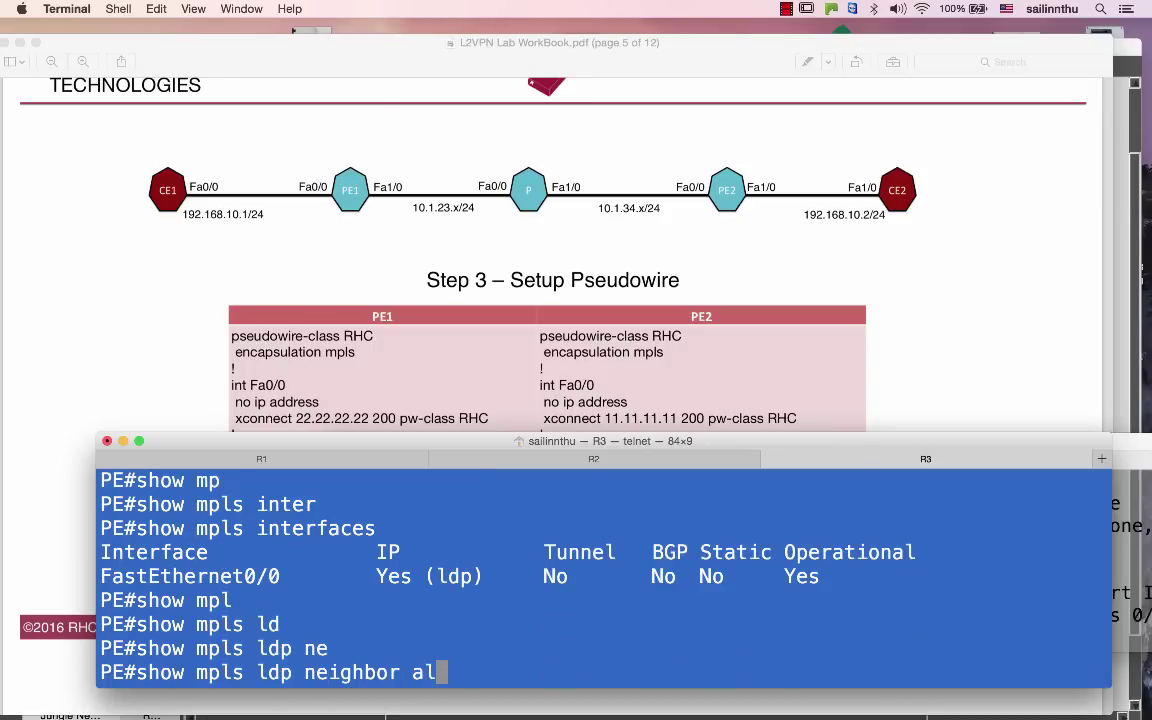
key(Return)
scroll(440, 578, up, 2)
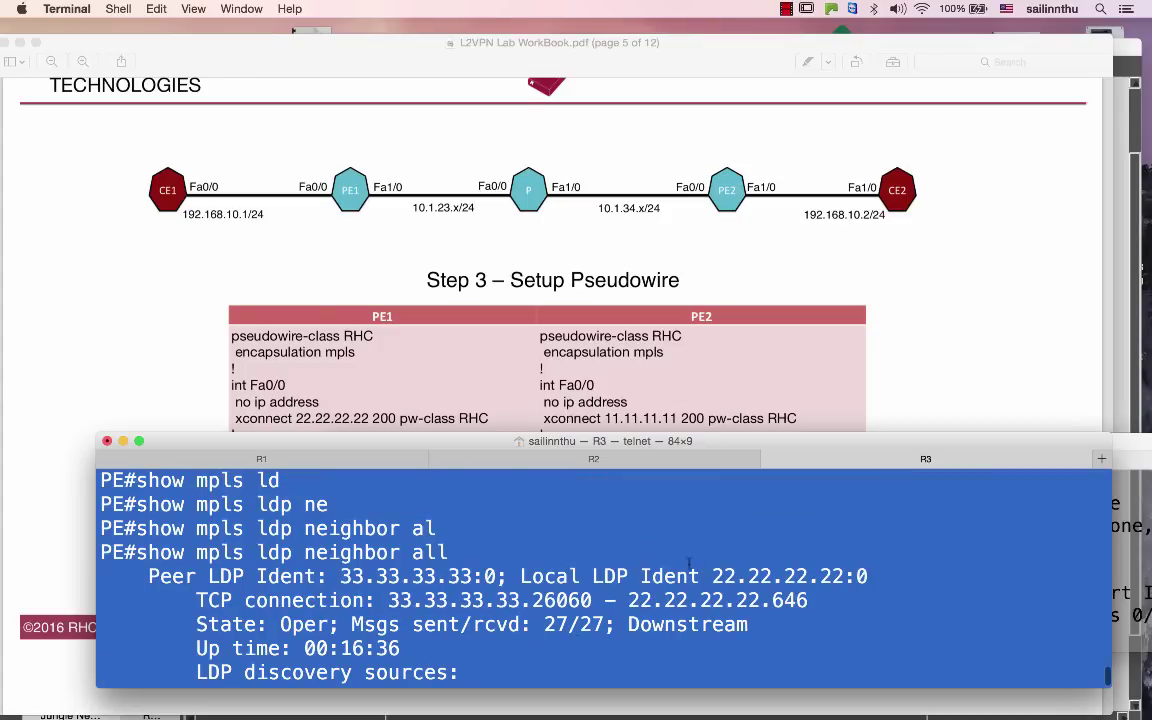
drag(712, 575, 845, 576)
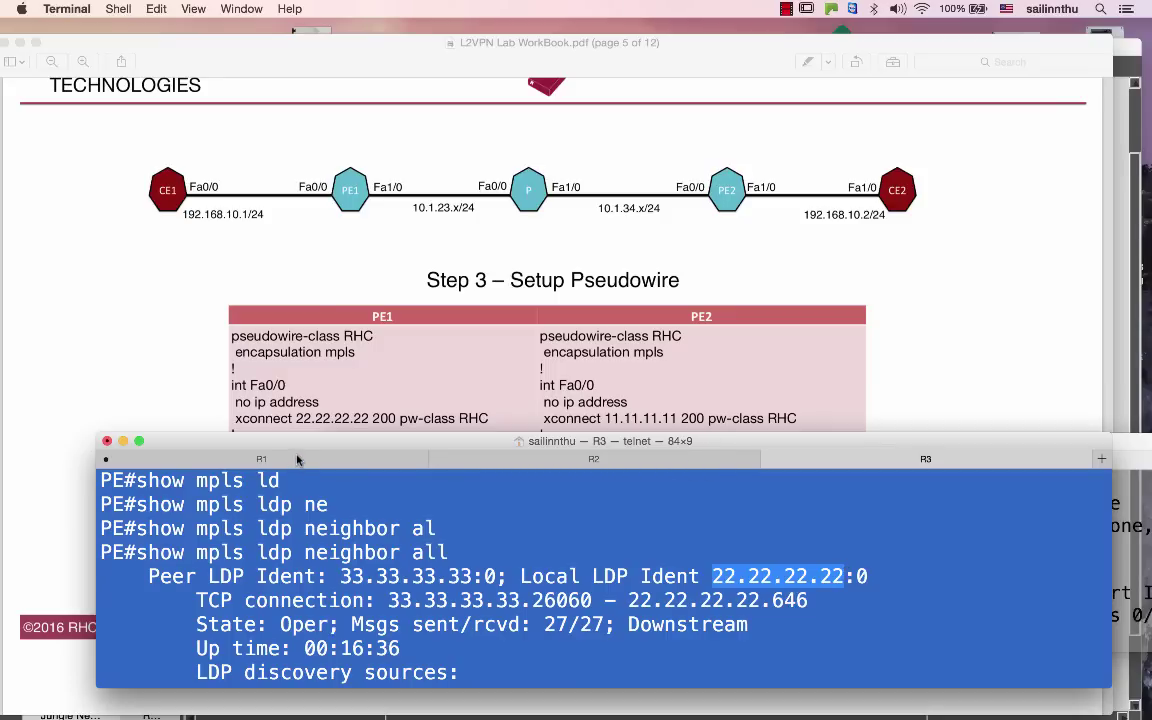
On R1, apply xconnect 22.22.22.22 200 pw-class RHC to Fa0/0 and exit configuration mode
key(super+1)
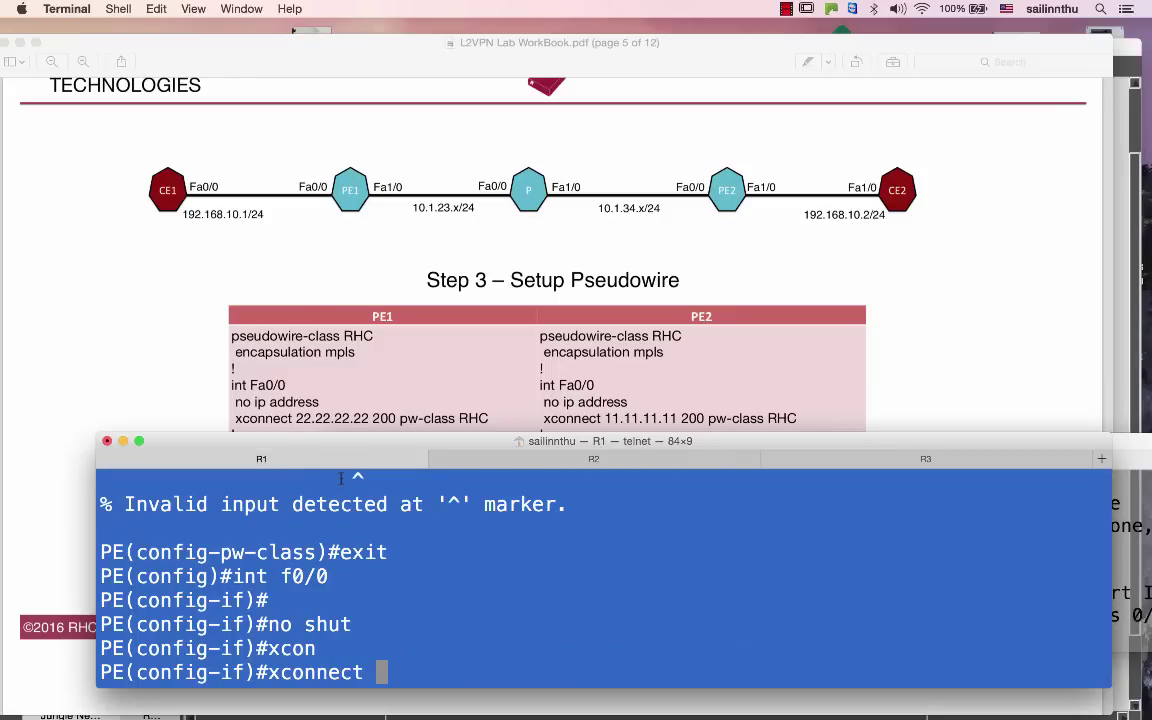
text(22.22.22.)
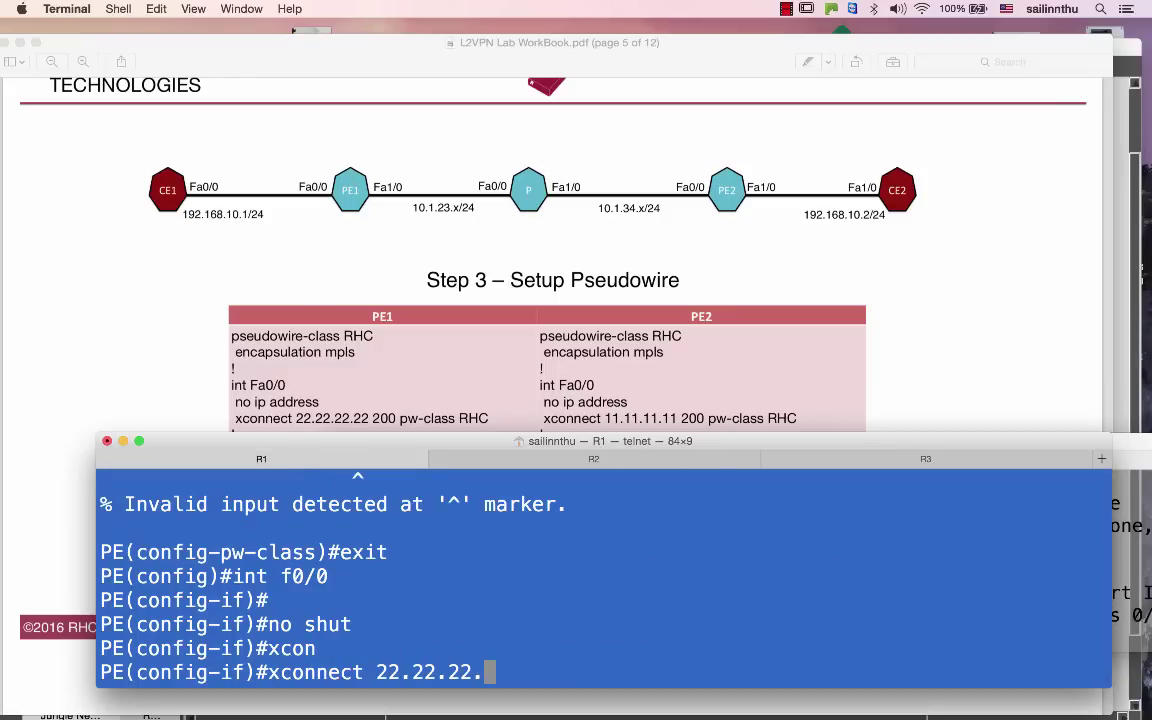
text(22 ?)
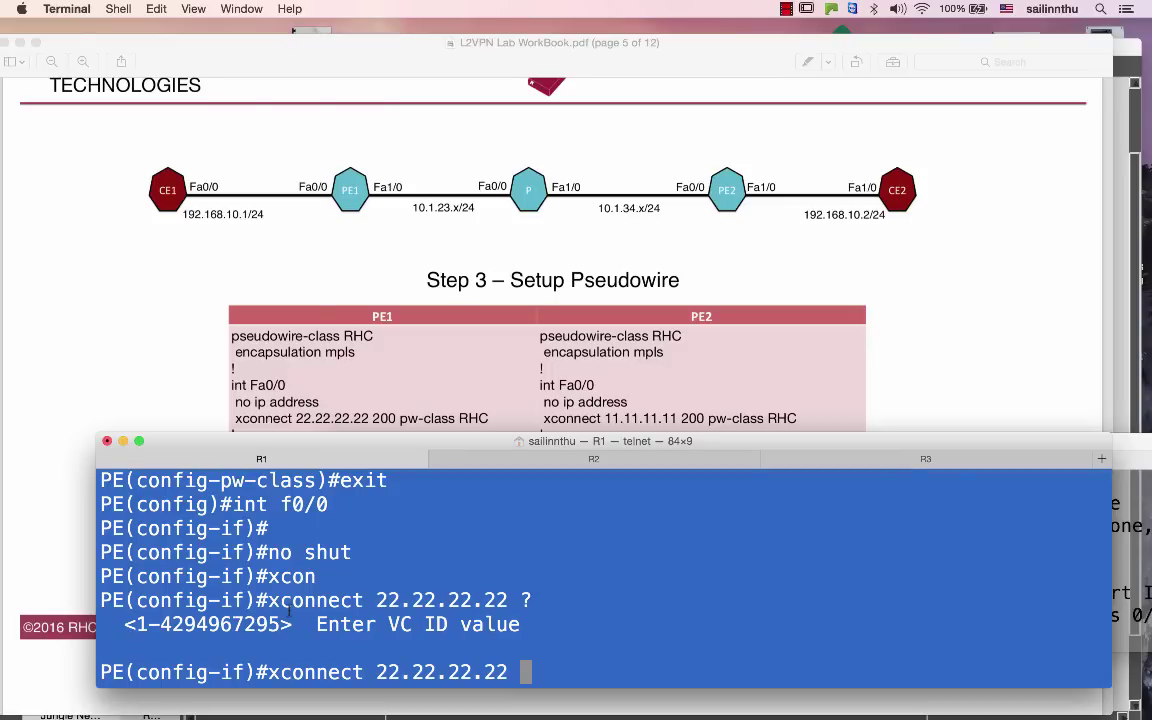
text(200 )
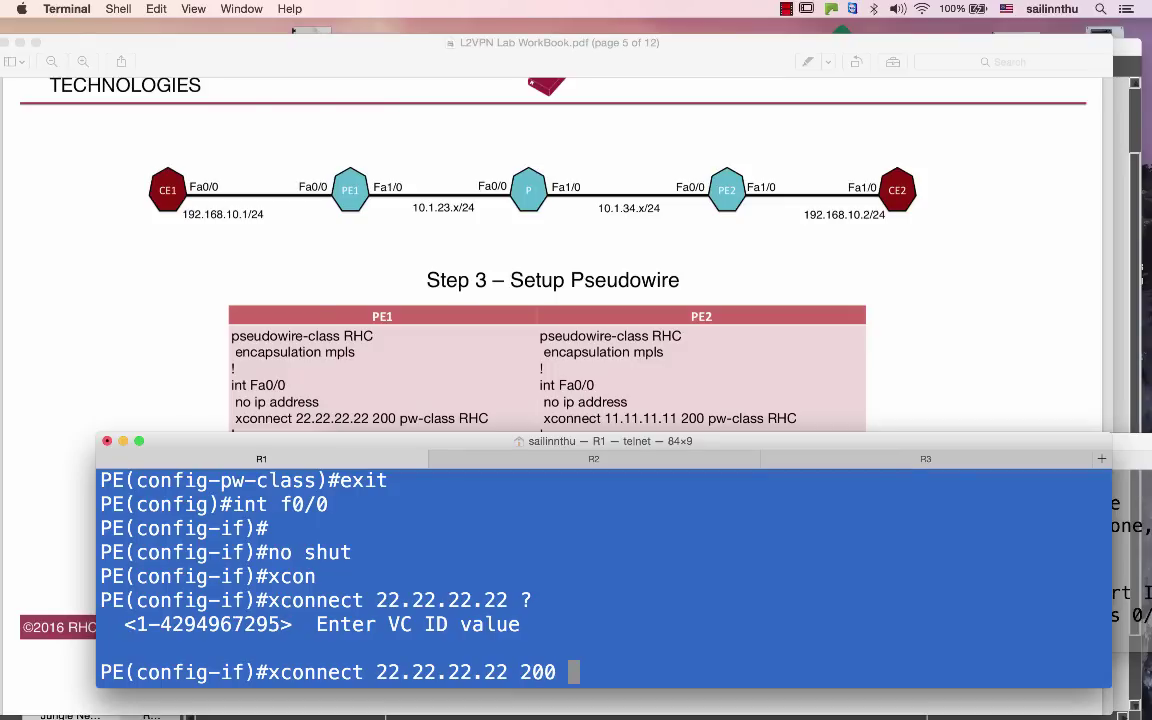
text(?pw)
key(Tab)
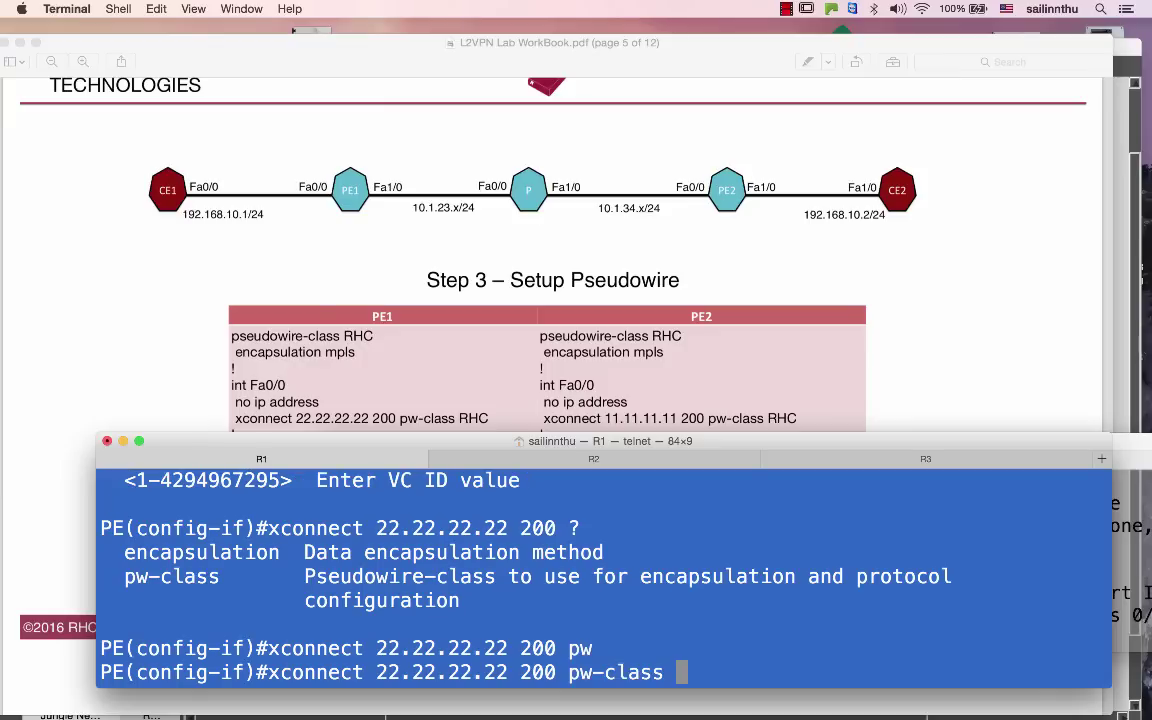
text(?)
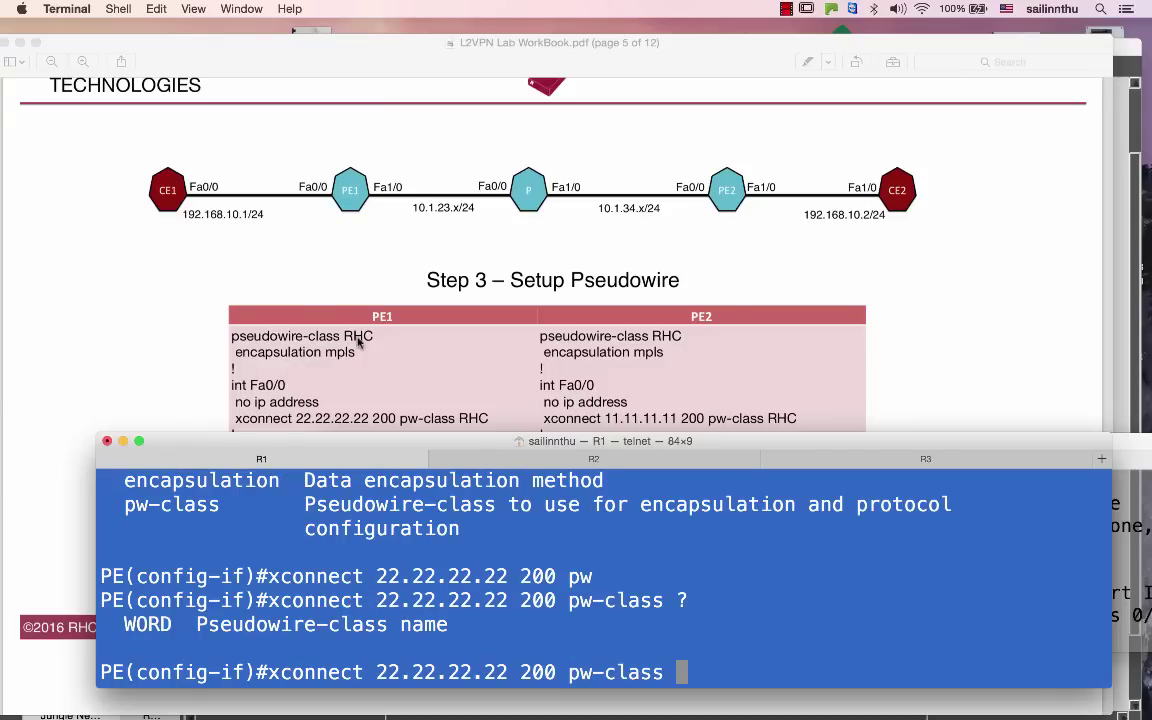
text(RHC)
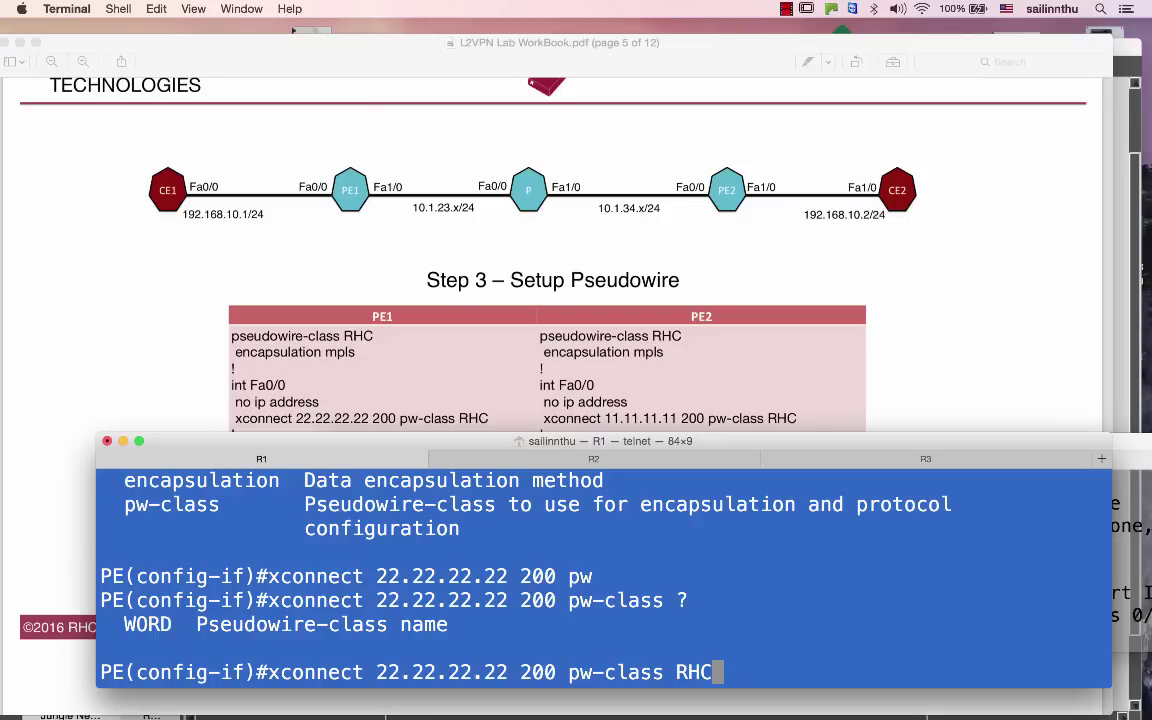
key(Return)
key(Return)
key(Return)
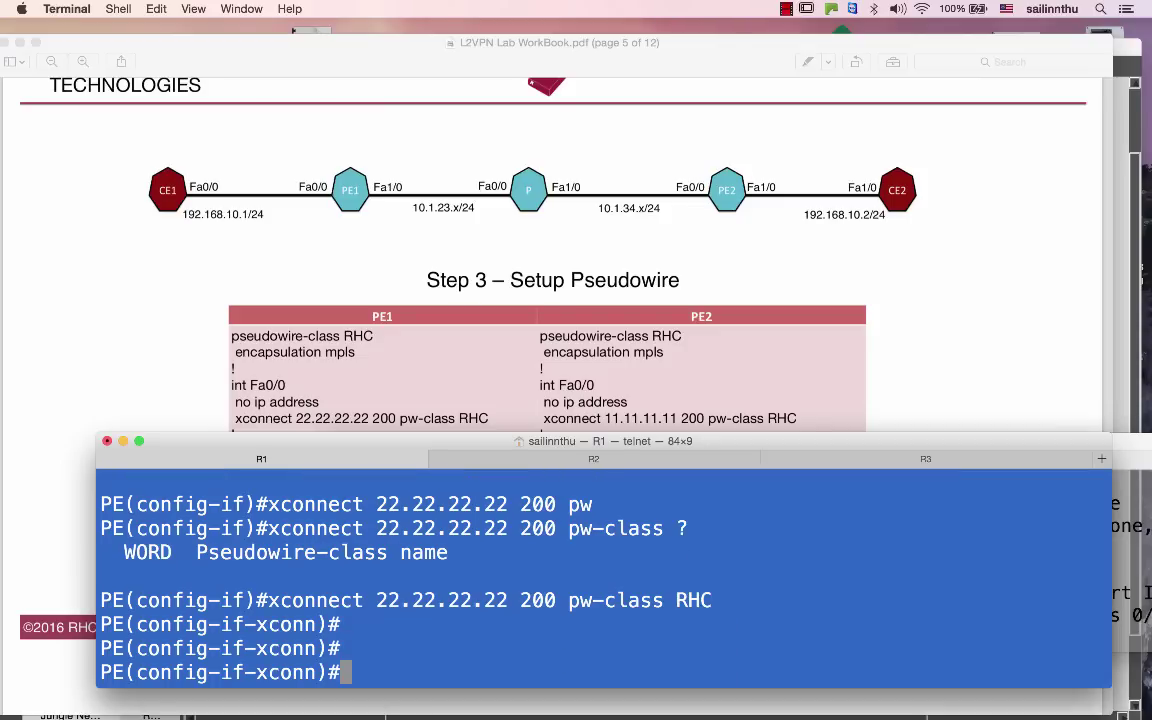
text(end)
key(Return)
key(Return)
key(Return)
key(Return)
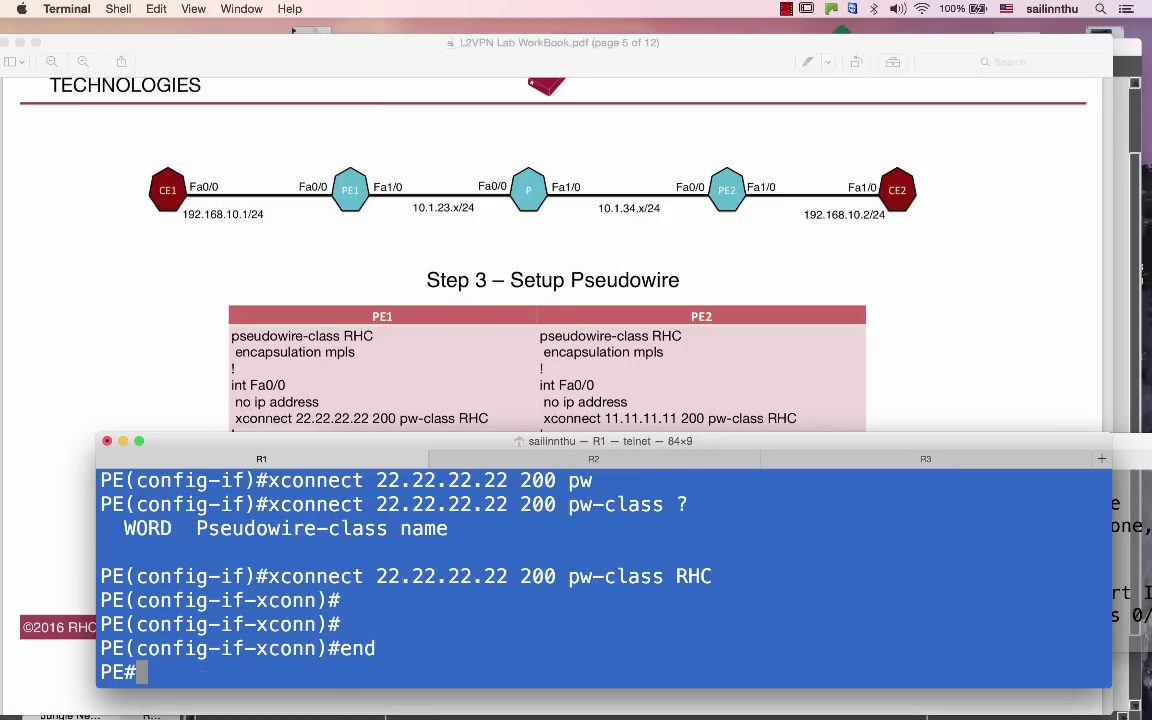
text(sho run )
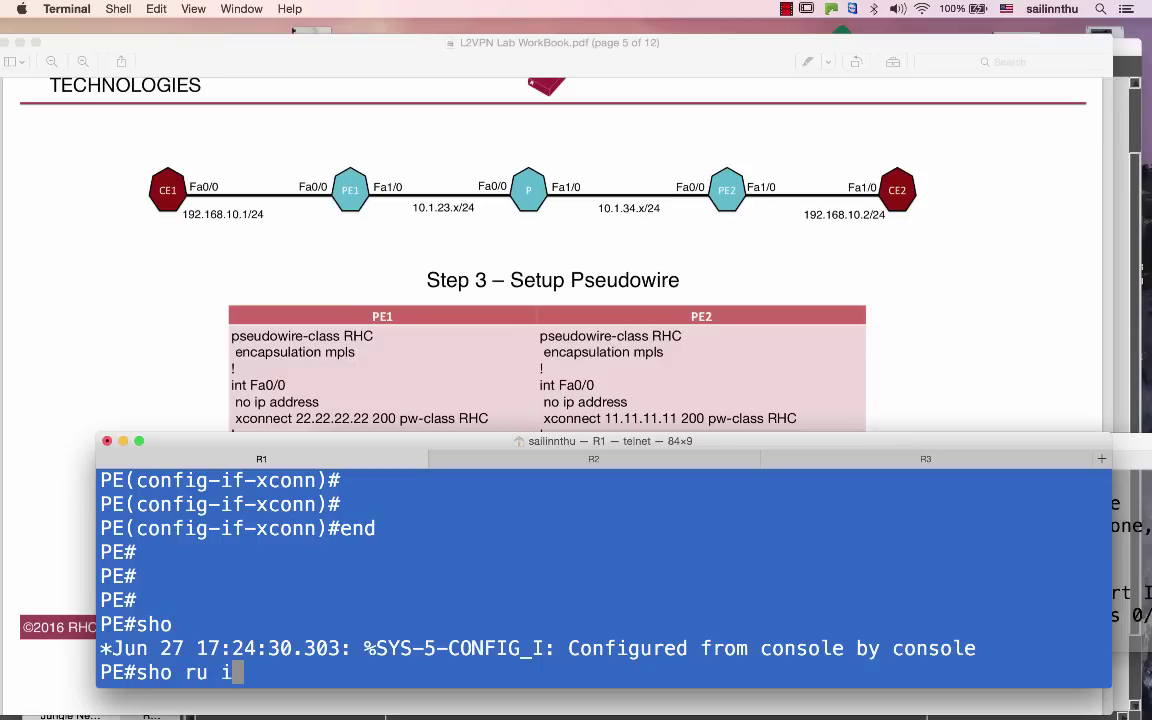
text(int f0/0)
Display R1's Fa0/0 running config and highlight the xconnect 22.22.22.22 200 pw-class RHC line
key(Return)
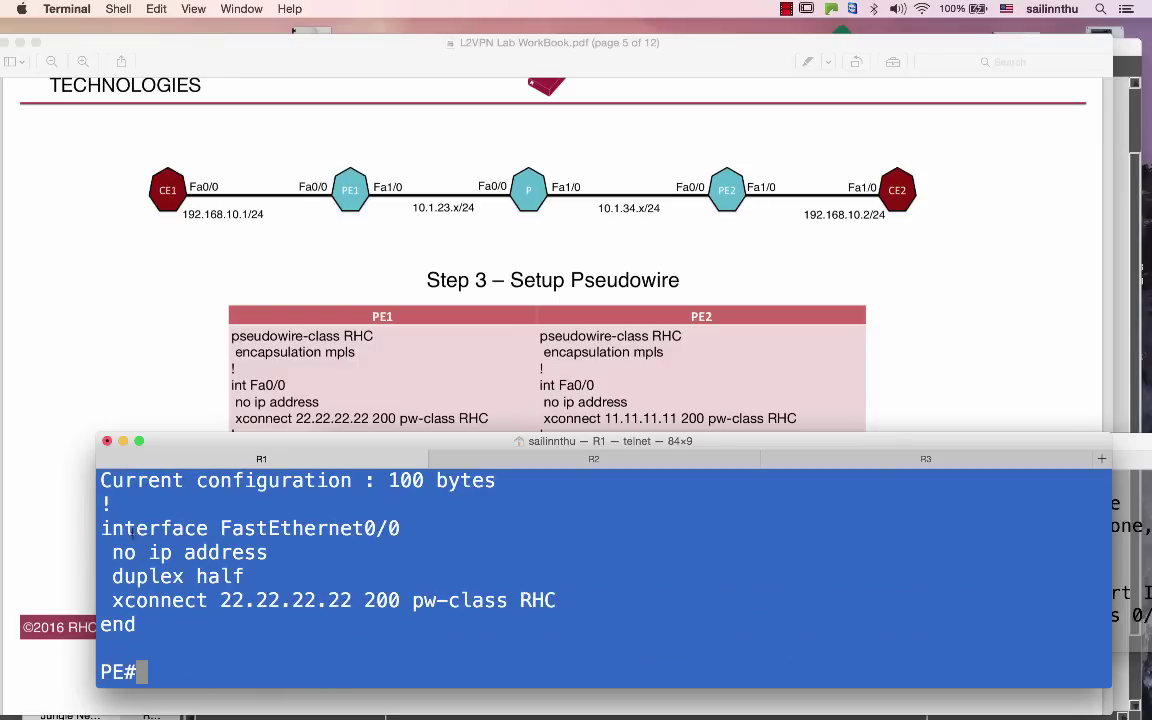
drag(101, 528, 385, 546)
drag(112, 600, 590, 593)
Run show ip interface brief and highlight FastEthernet0/0's up/up status row
text(sh ip int bri)
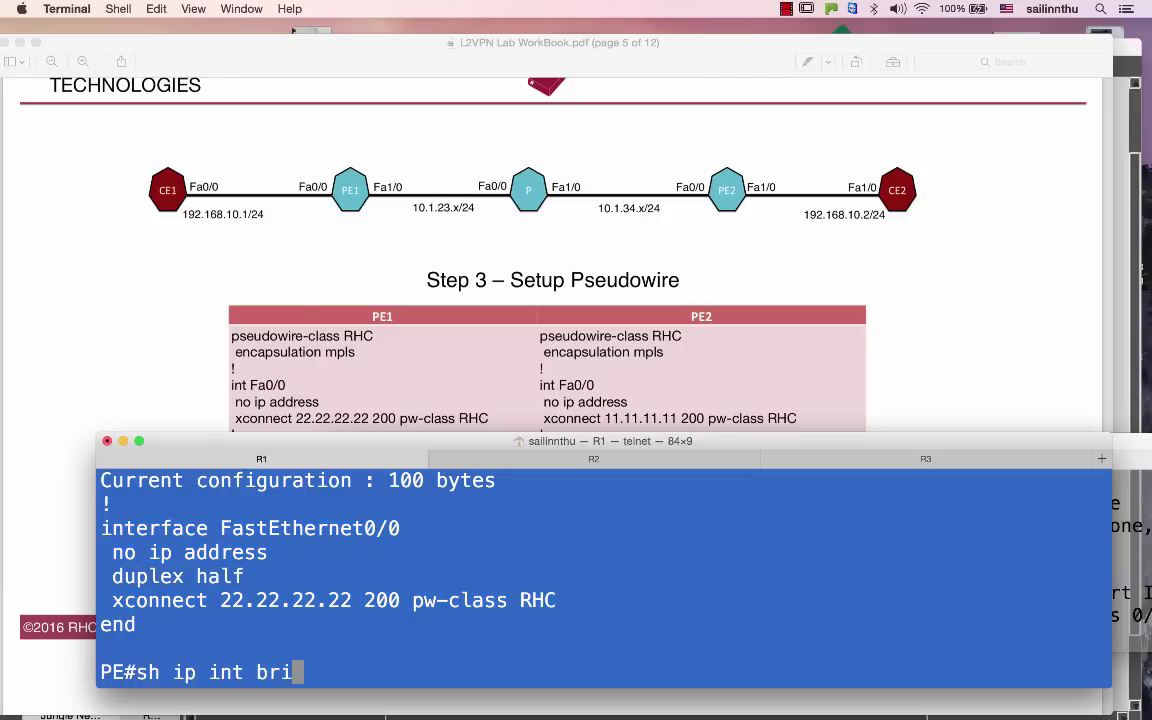
key(Tab)
text(| i F0/0)
key(Return)
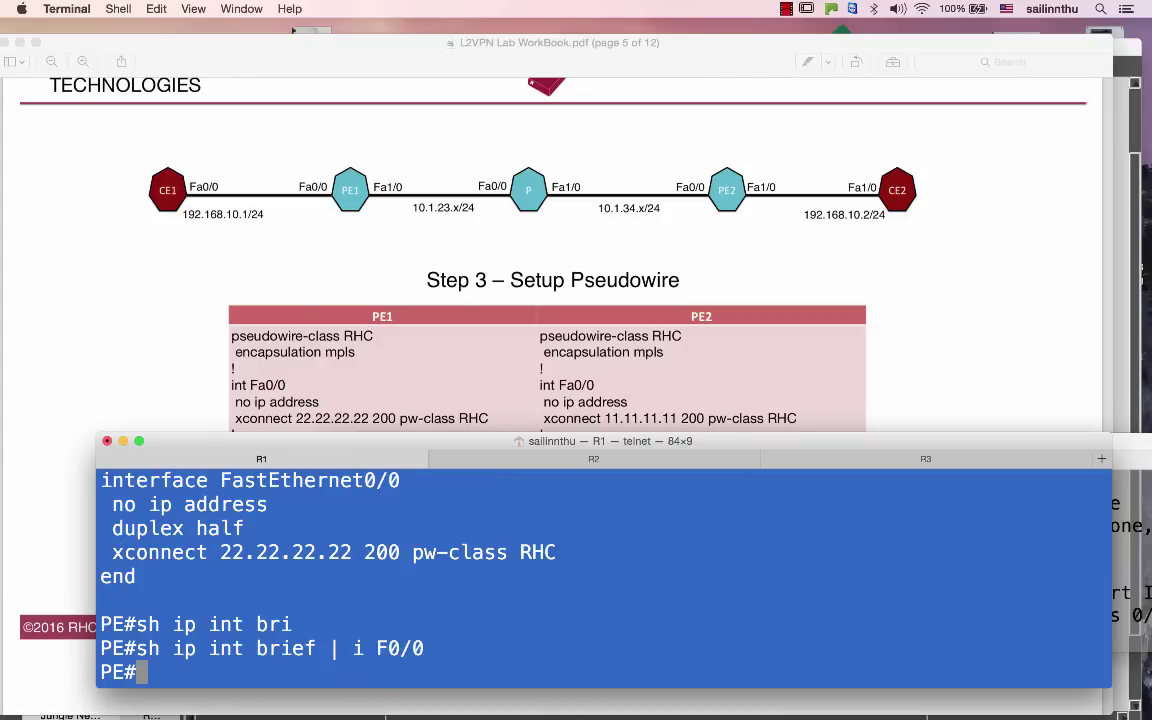
text(sh ip int bri)
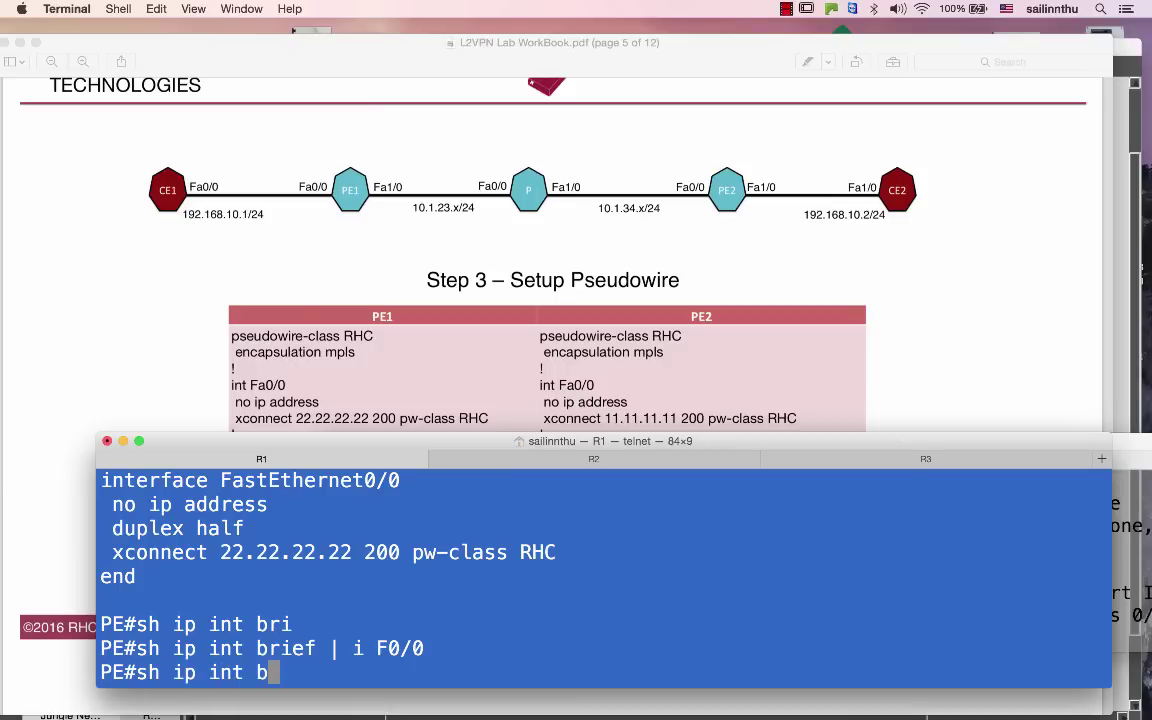
key(Return)
scroll(917, 620, up, 5)
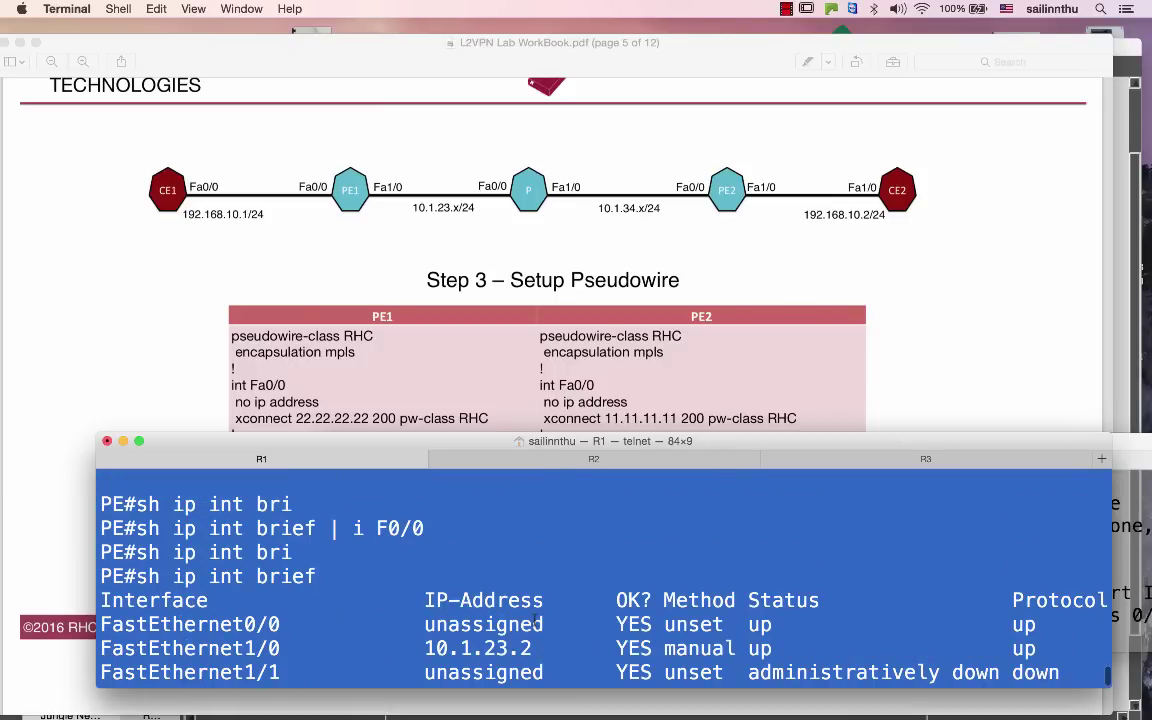
drag(537, 622, 1046, 622)
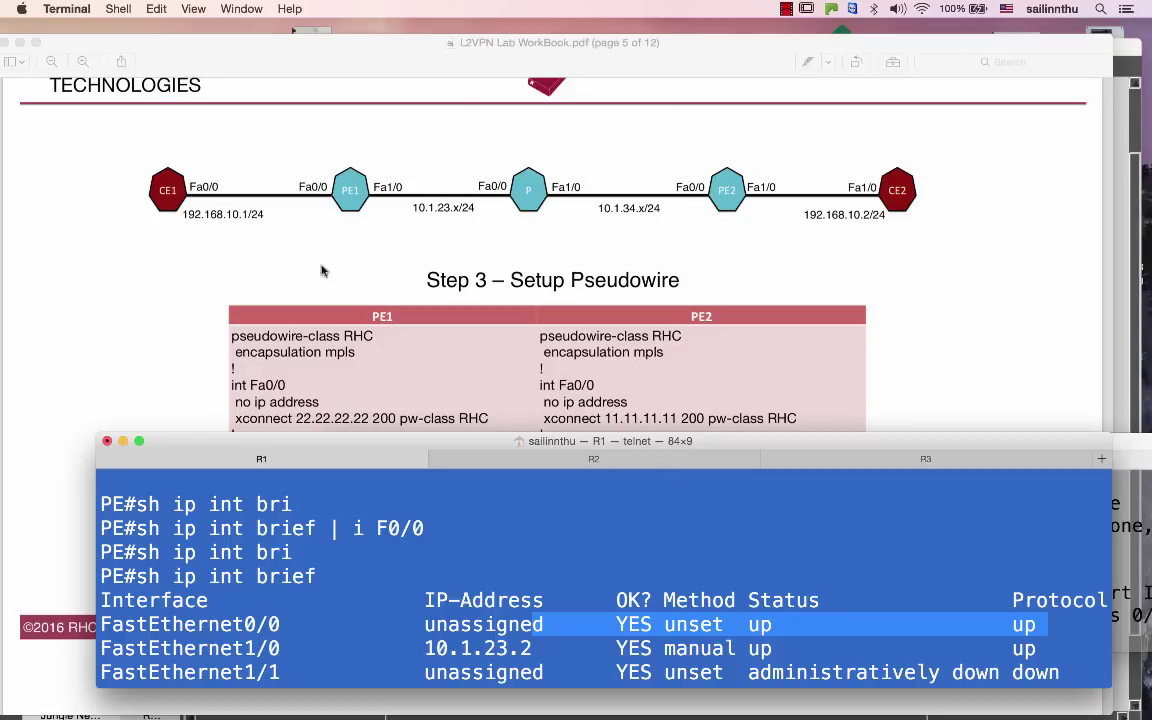
On R3, enter configuration mode and enable FastEthernet1/0 with no shut
click(960, 466)
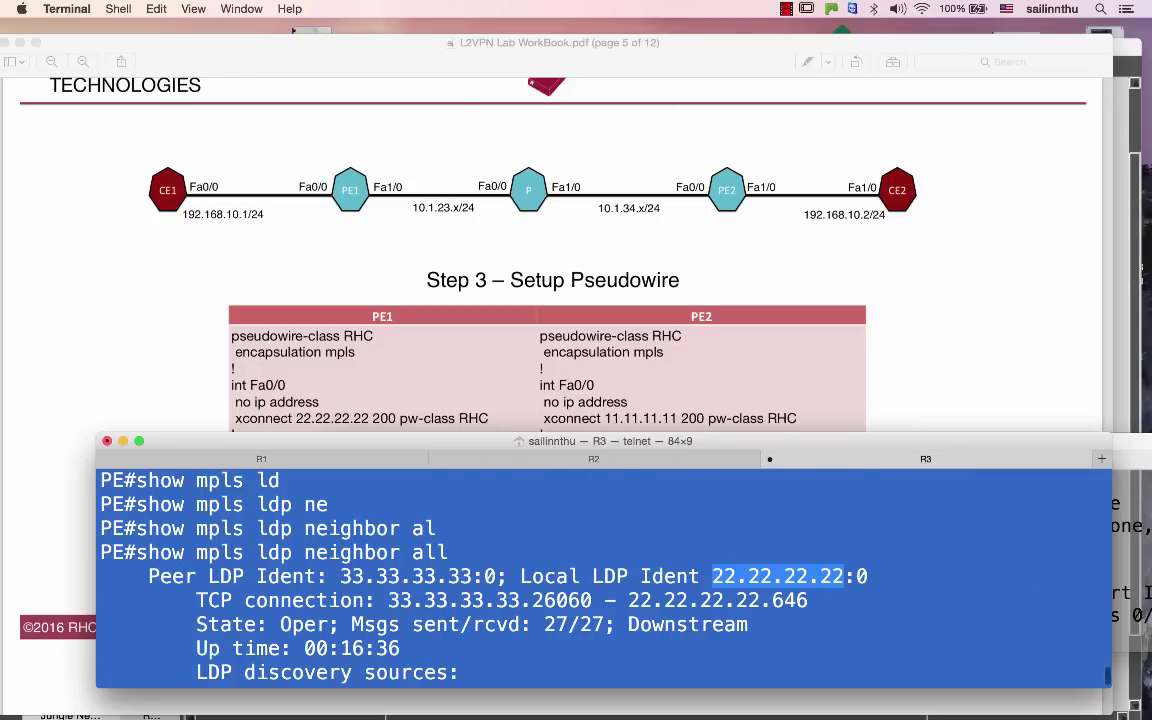
key(Return)
key(Return)
text(conf t)
key(Return)
text(int f1/0)
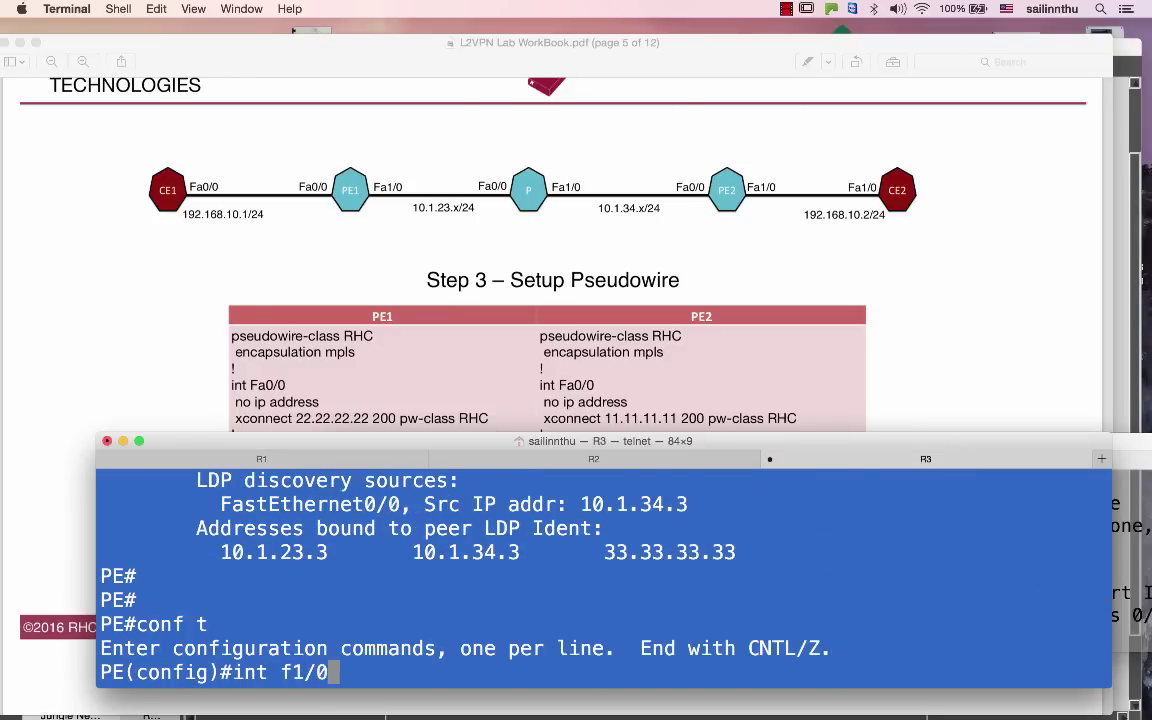
key(Return)
text(no sut)
key(Return)
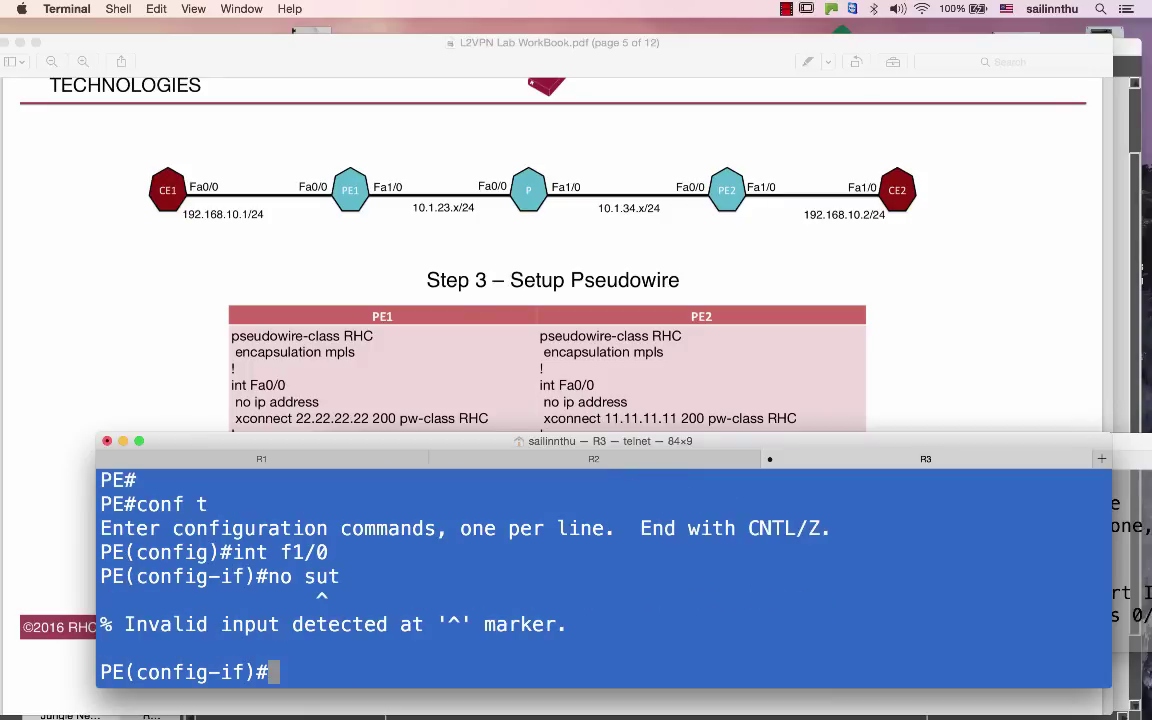
text(no shut)
key(Return)
Create pseudowire class RHC with MPLS encapsulation
key(Return)
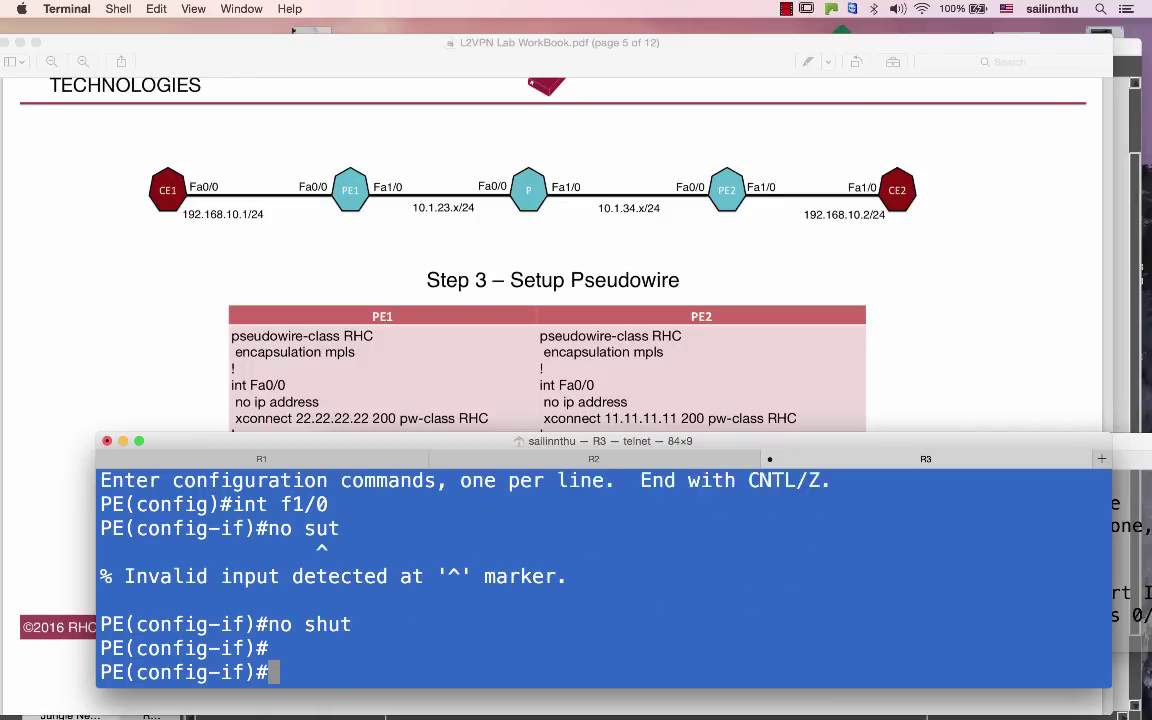
text(exit)
key(Return)
text(pse)
key(Tab)
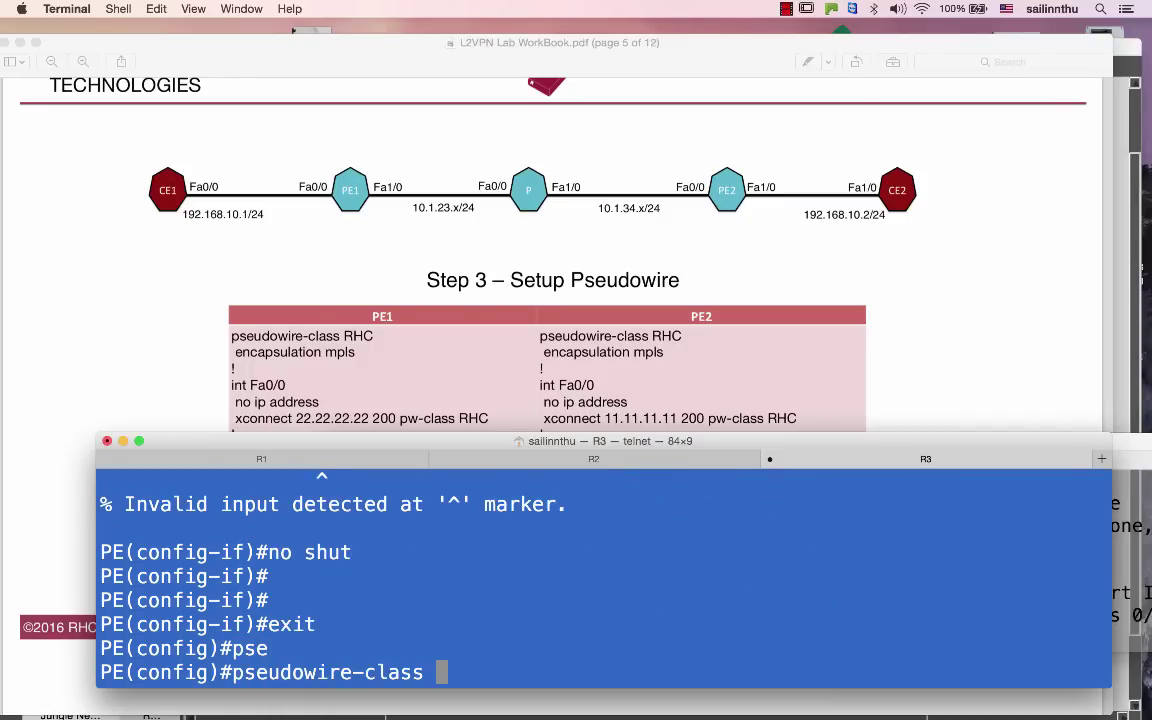
text(RHC)
key(Return)
text(en)
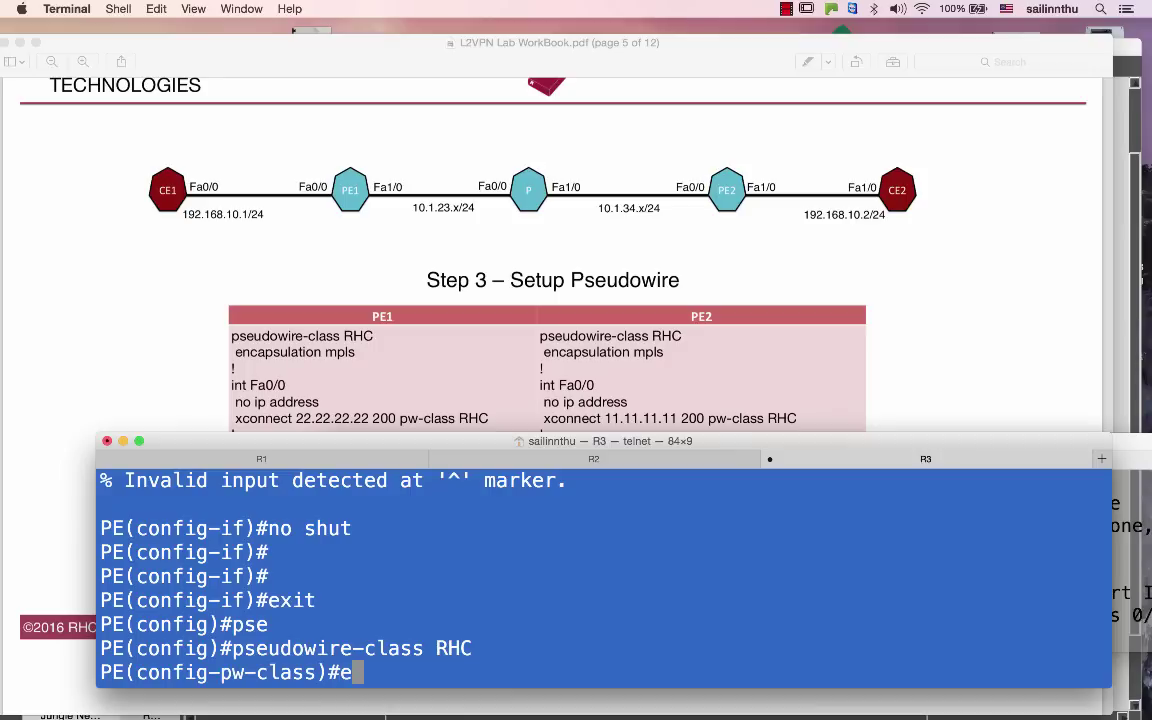
key(Tab)
text(mpl)
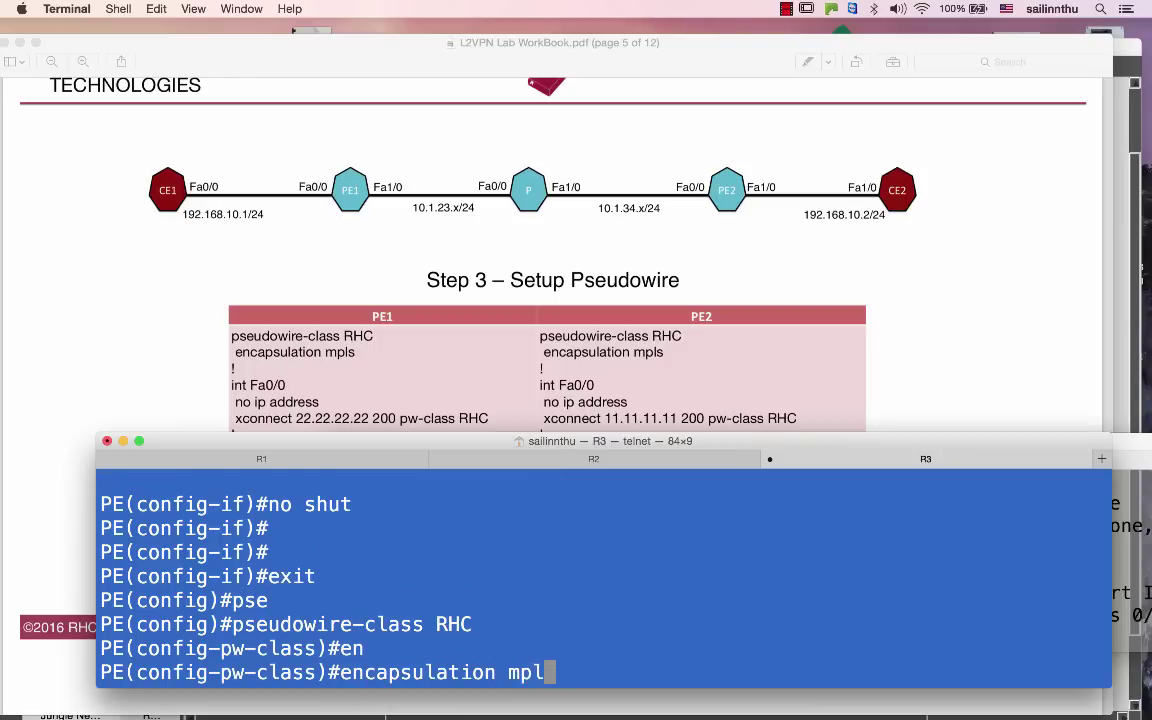
key(Tab)
key(Return)
key(Return)
Leave the pseudowire class and open FastEthernet1/0's interface configuration
key(Return)
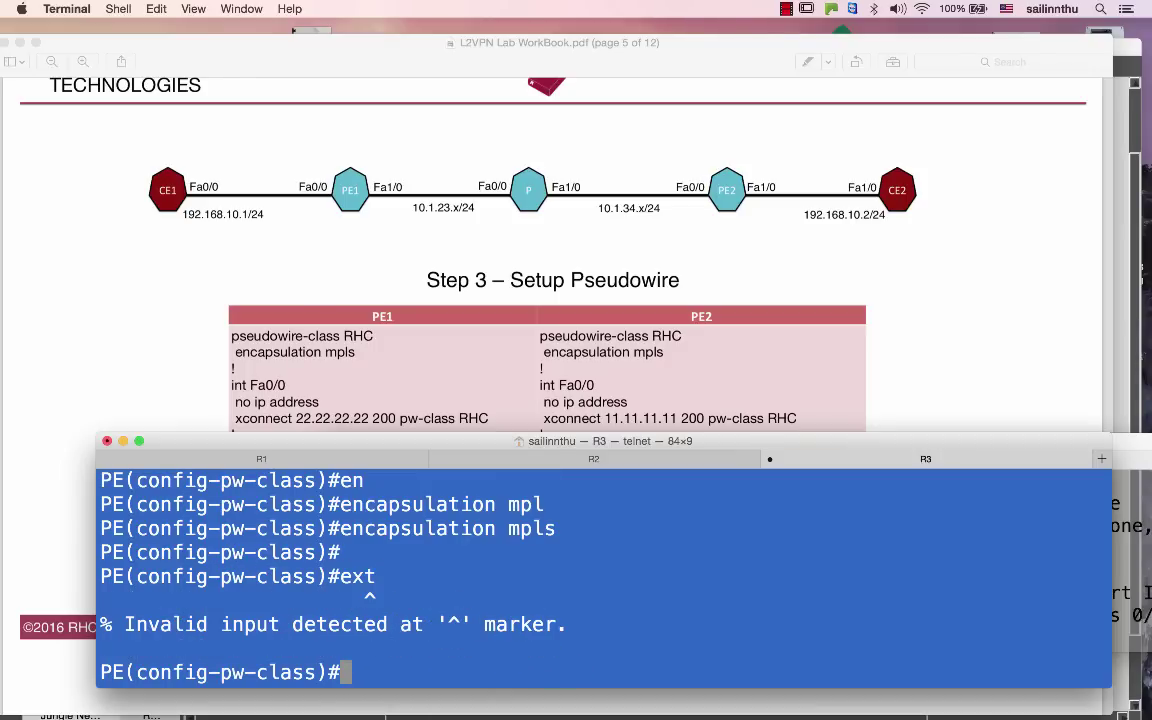
text(exit)
key(Return)
text(int f0/0)
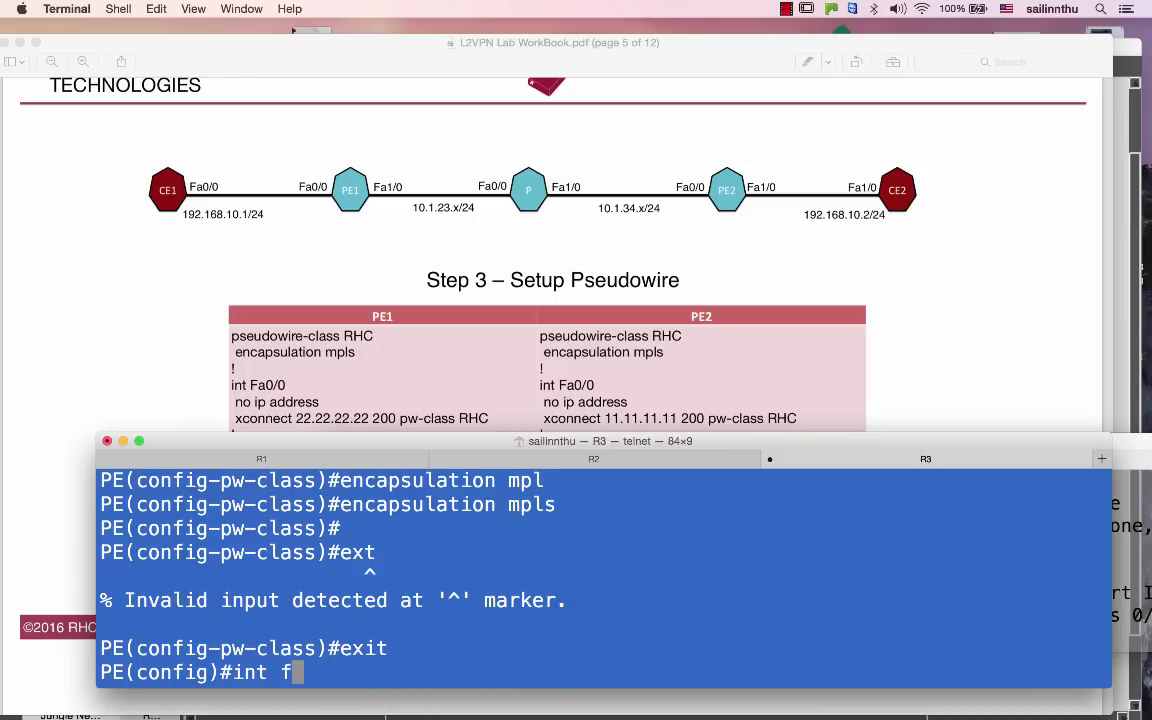
key(BackSpace)
key(BackSpace)
key(BackSpace)
text(1/0)
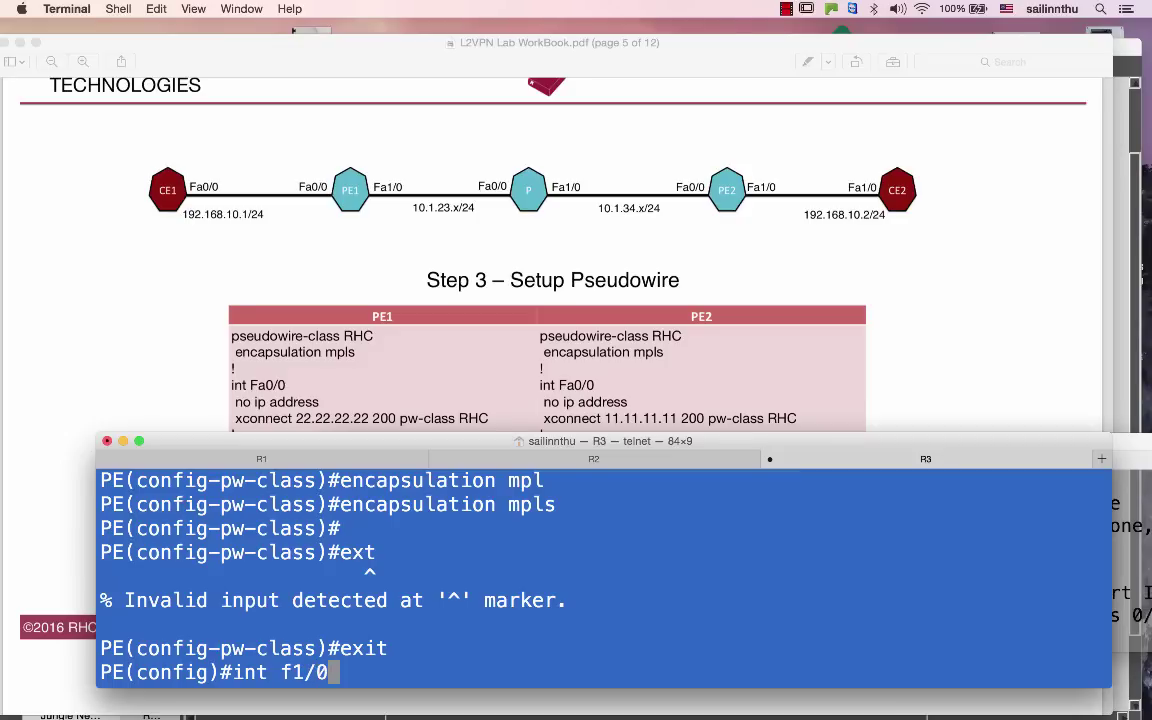
key(Return)
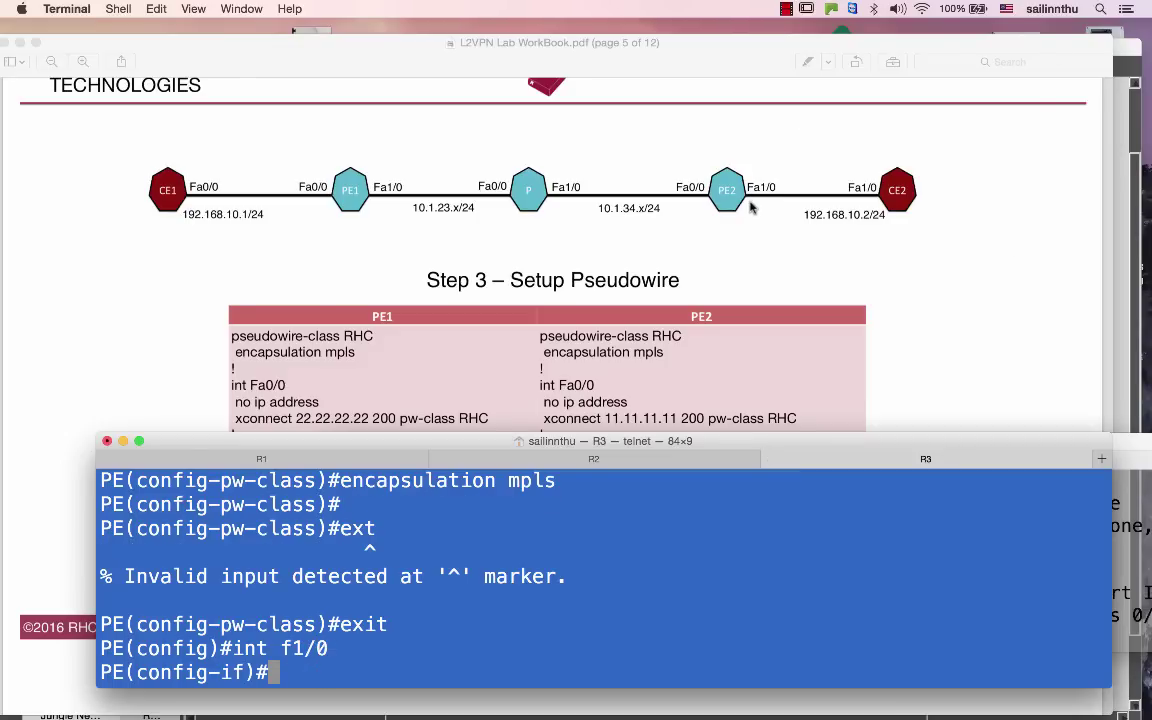
Rearrange the GNS3 and workbook windows to view the lab instructions beside the terminal
key(super+Tab)
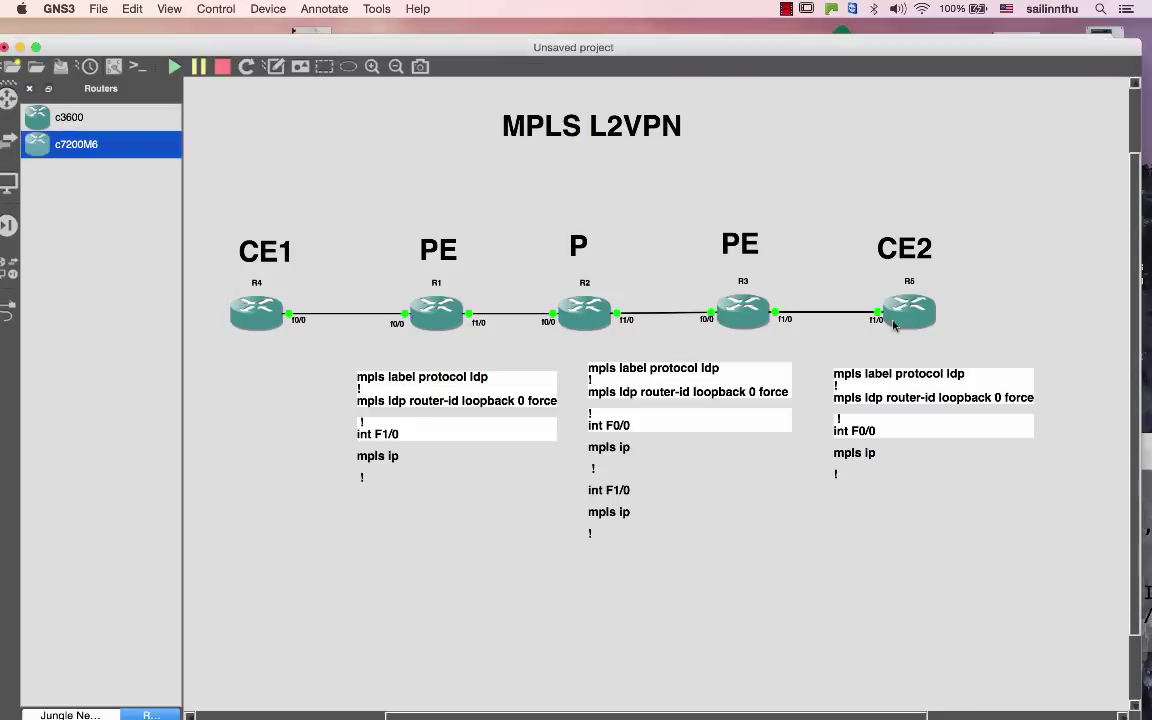
key(super+Tab)
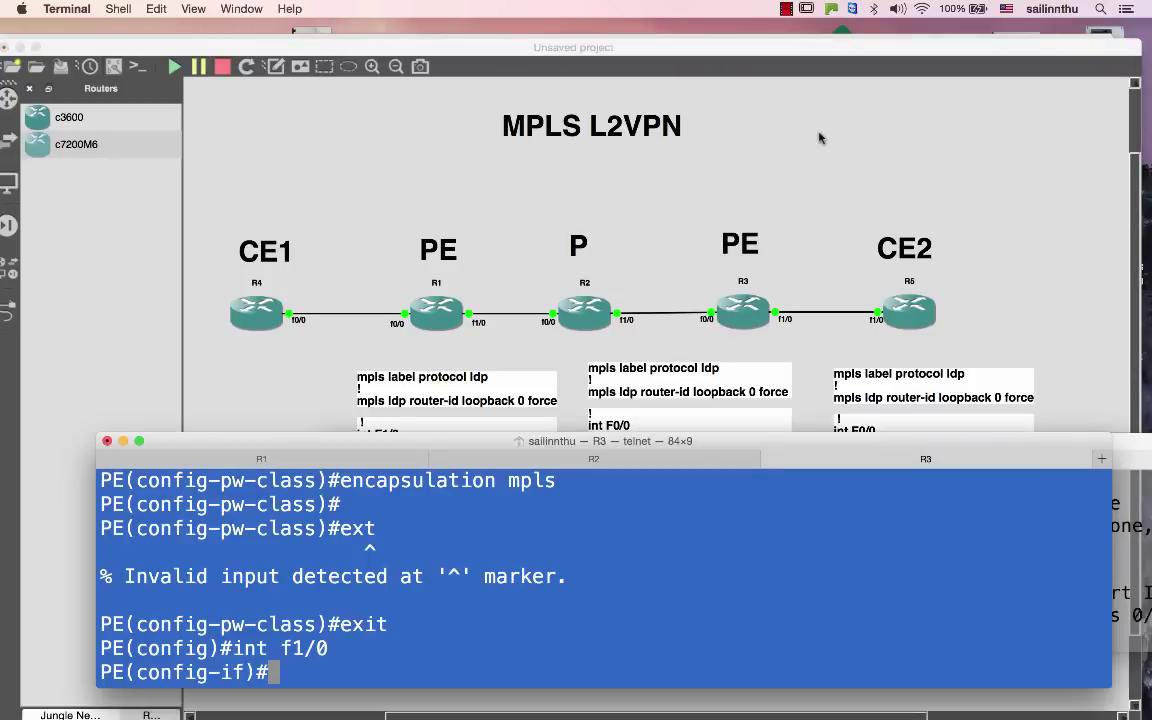
click(788, 58)
drag(788, 58, 786, 125)
click(802, 51)
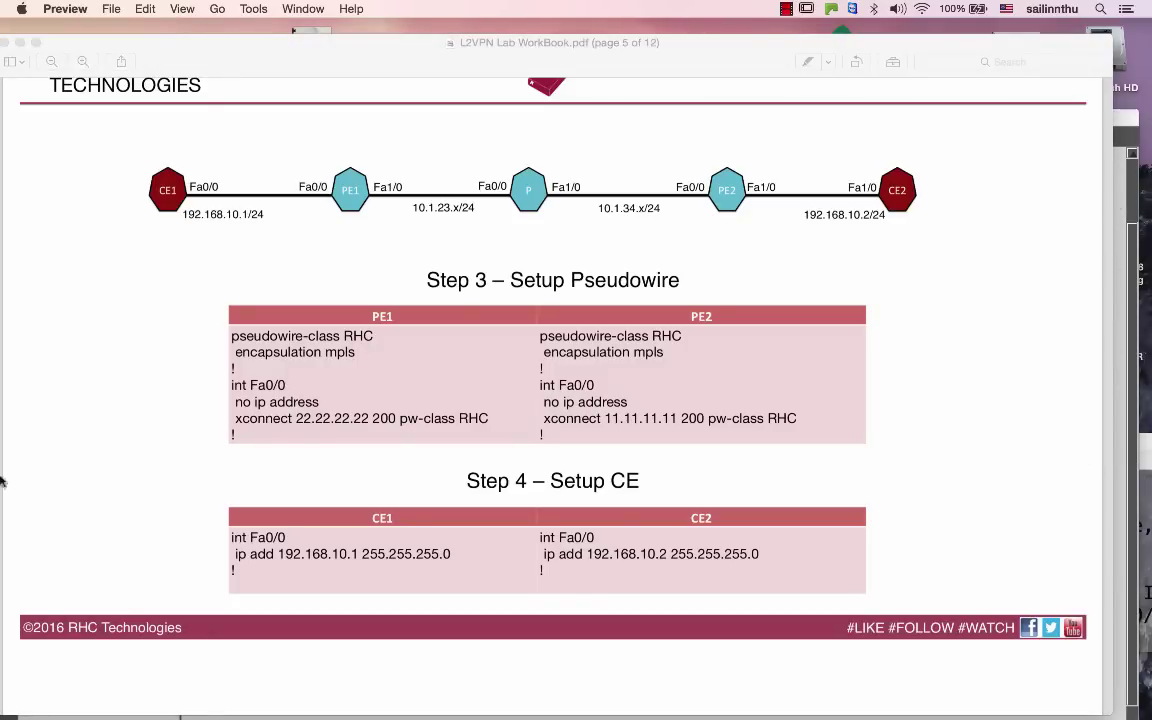
mouse_move(5, 250)
click(12, 352)
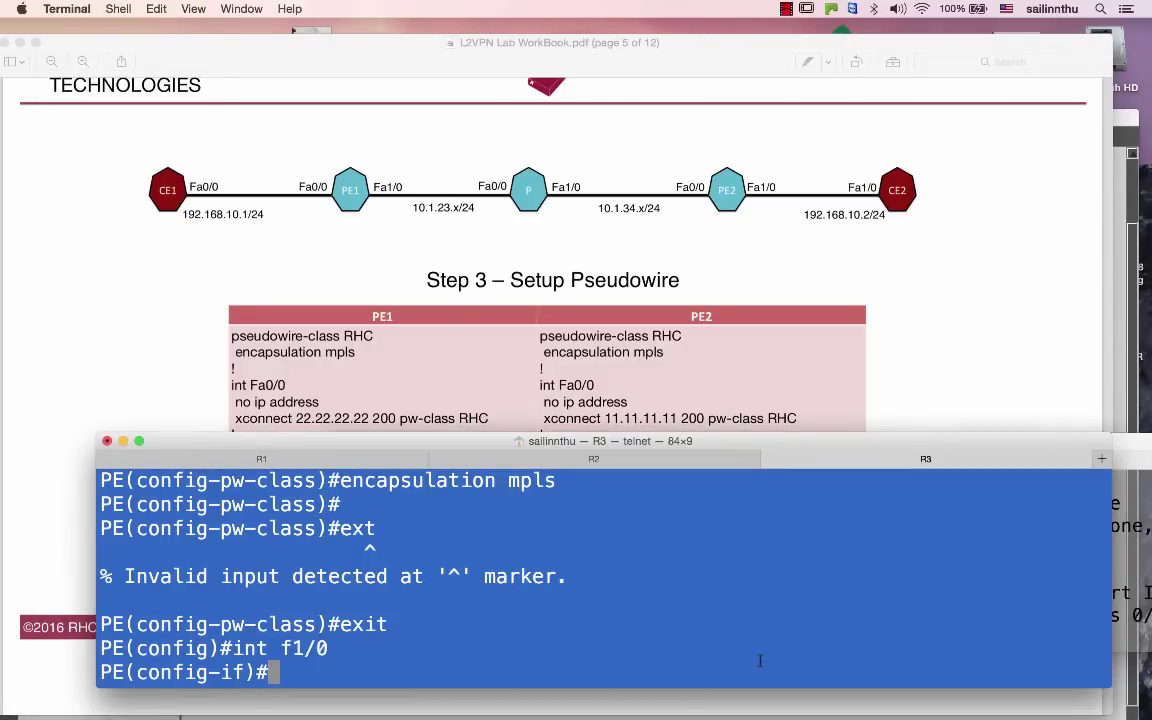
Begin the xconnect command under R3's FastEthernet1/0
key(Return)
text(x)
key(Tab)
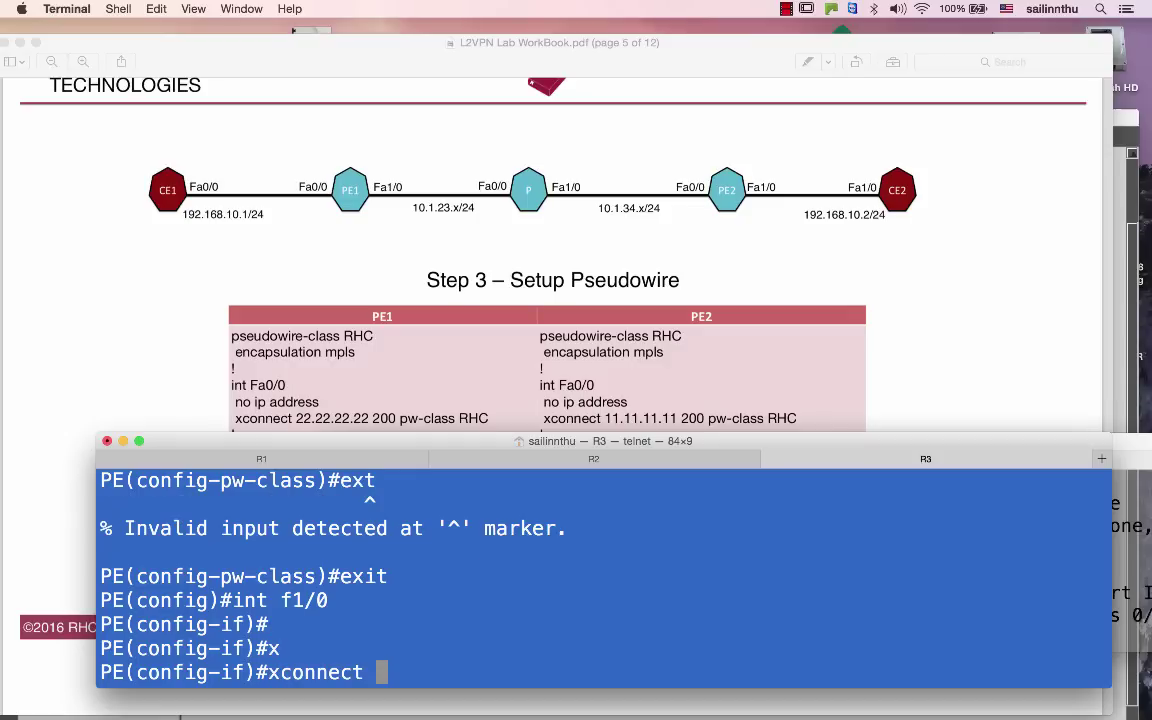
On R1, display Loopback0's configuration and list its LDP neighbors
click(347, 459)
key(Return)
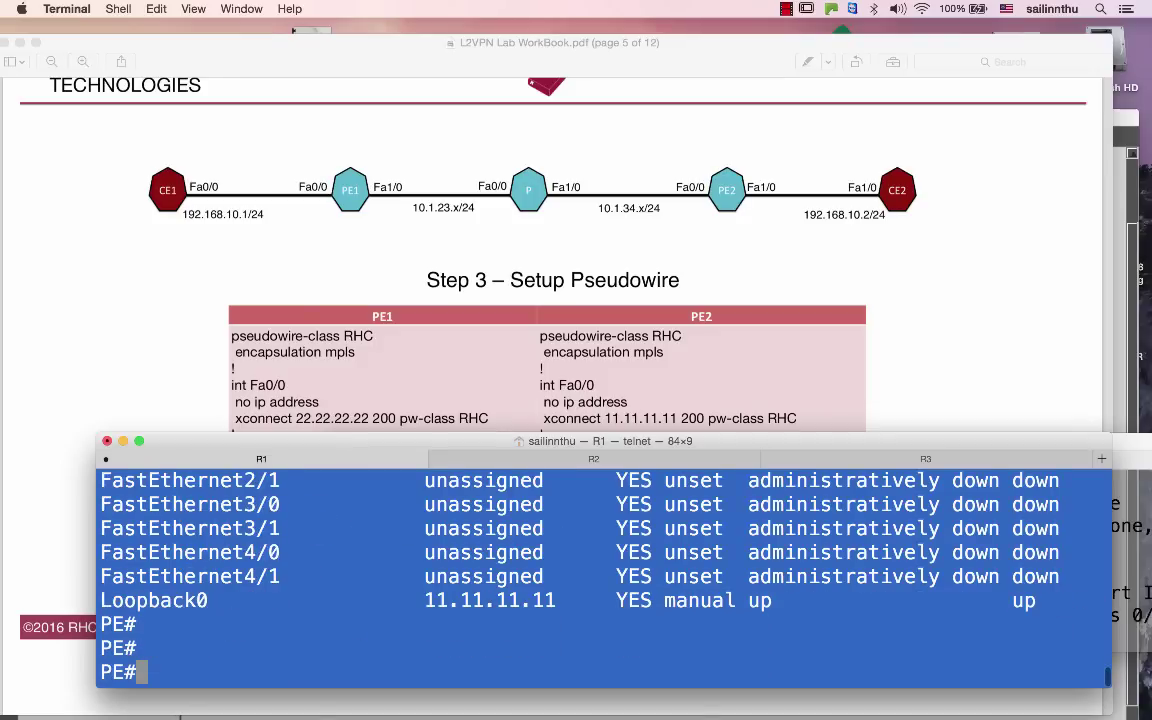
text(show run int lo0)
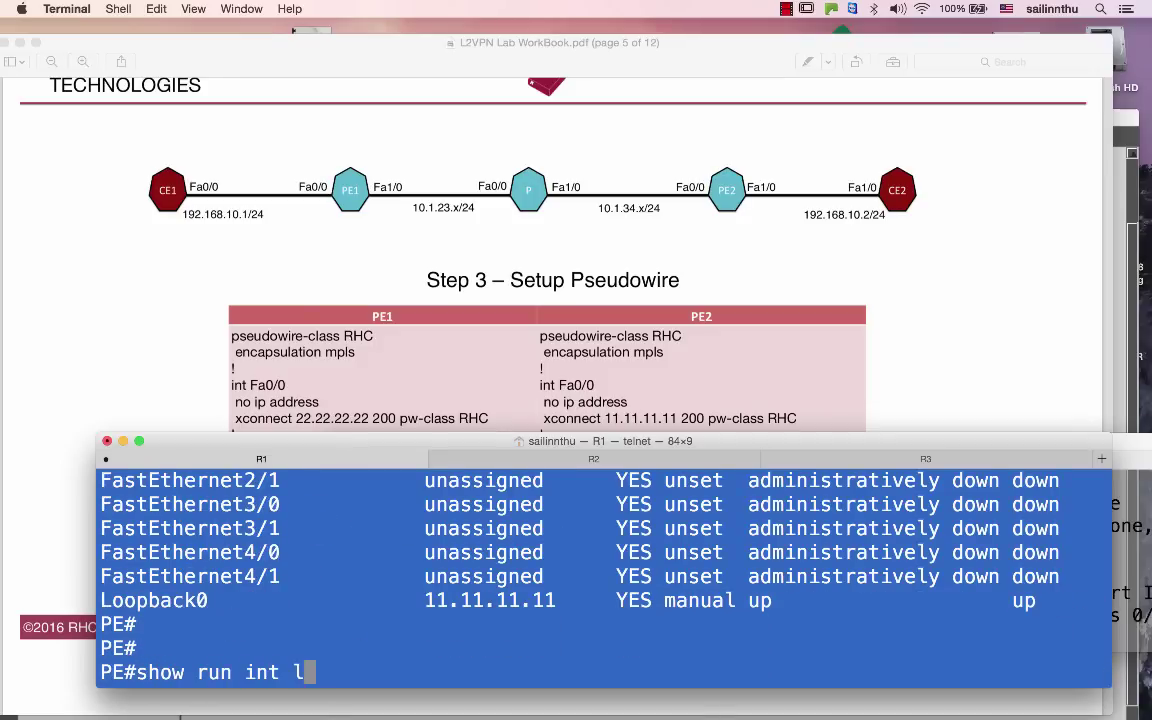
key(Return)
text(show mpl)
key(Tab)
text(l)
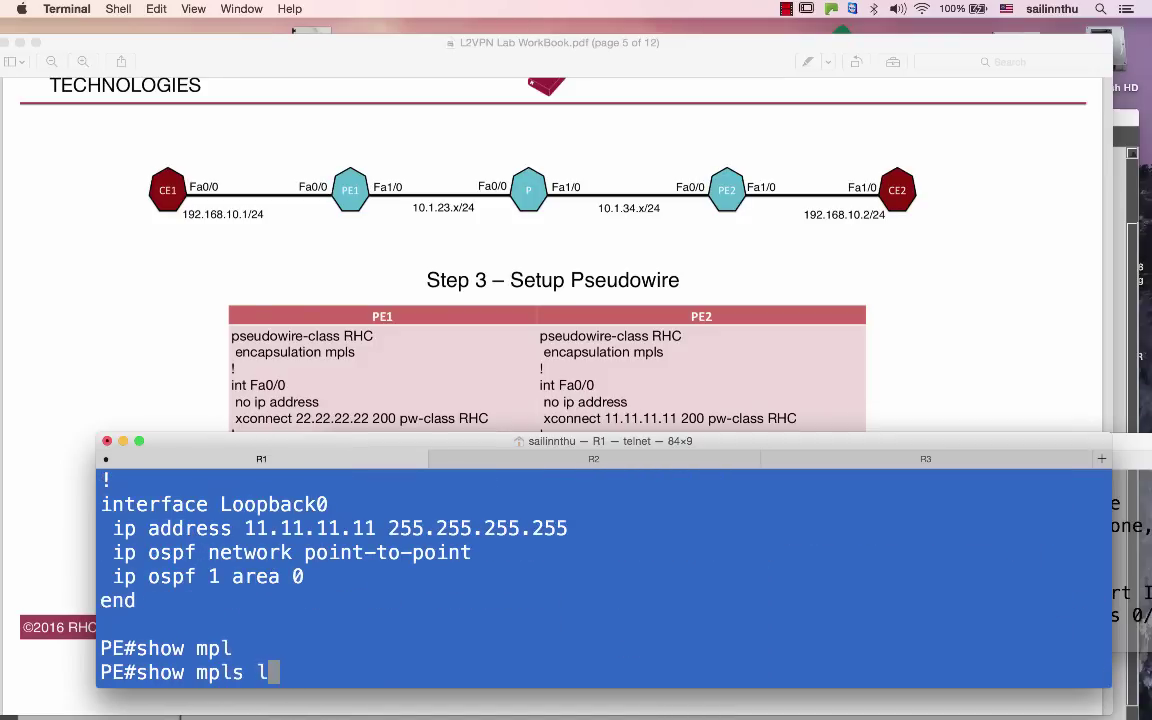
text(d)
key(Tab)
text(nei)
key(Return)
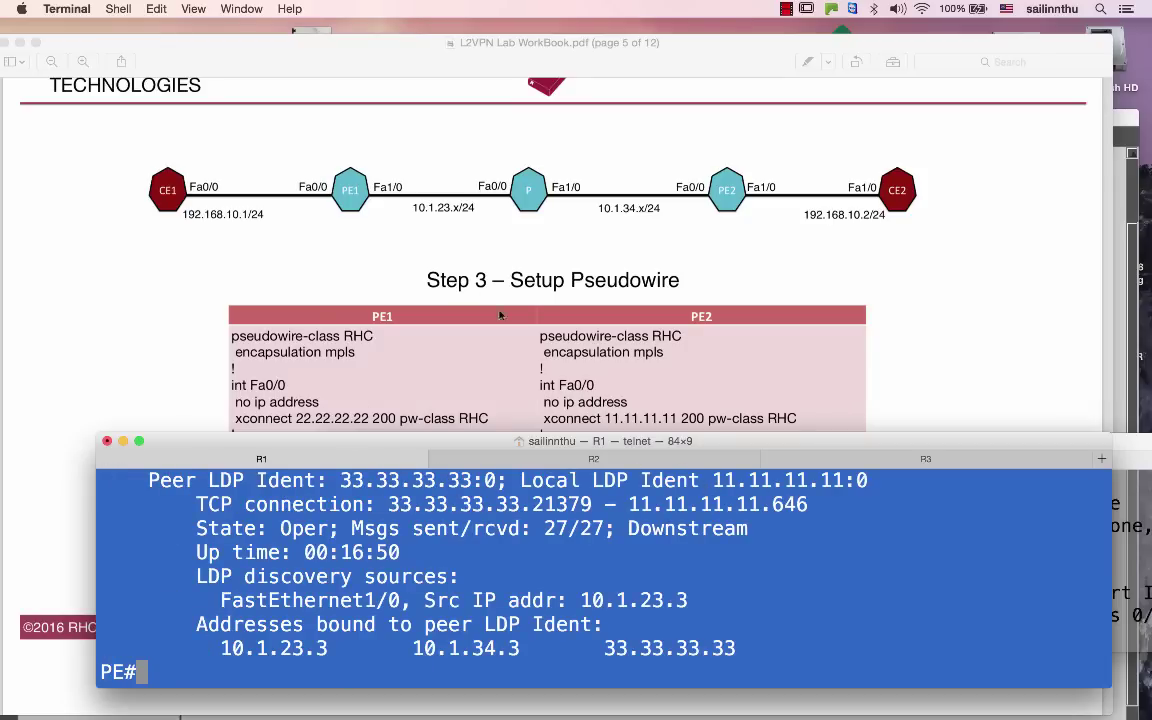
Show R1's MPLS config lines, highlighting mpls ldp router-id Loopback0 force
text(sho ru)
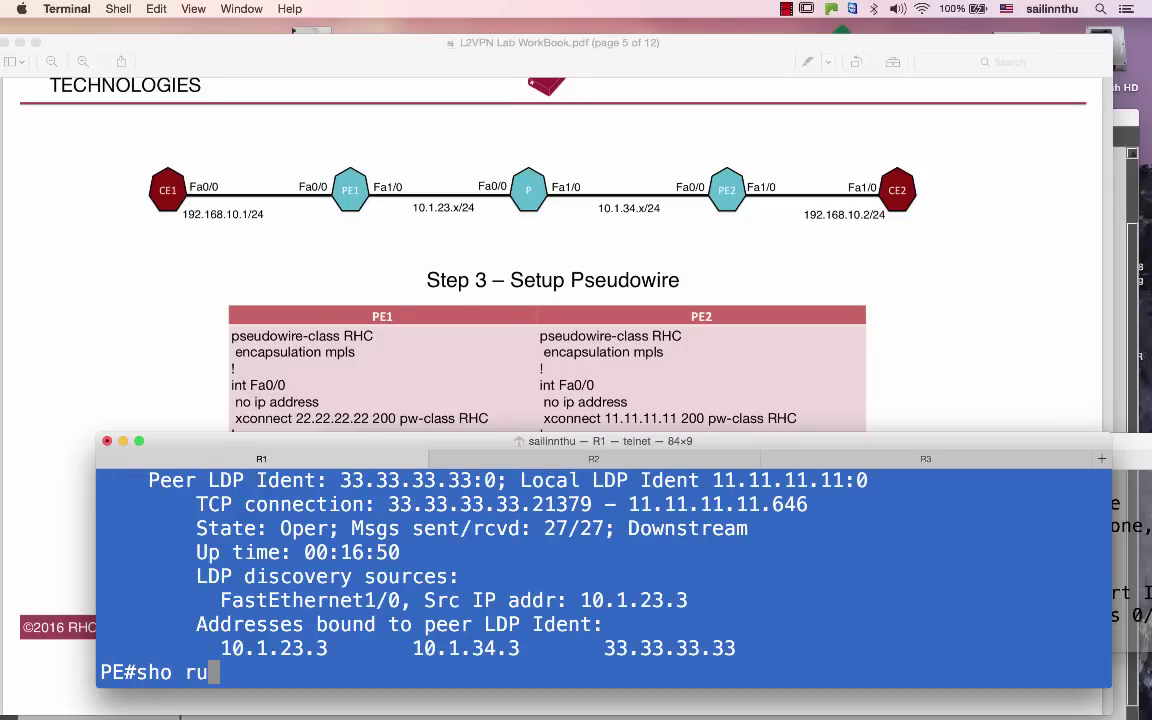
text(n | i mpls)
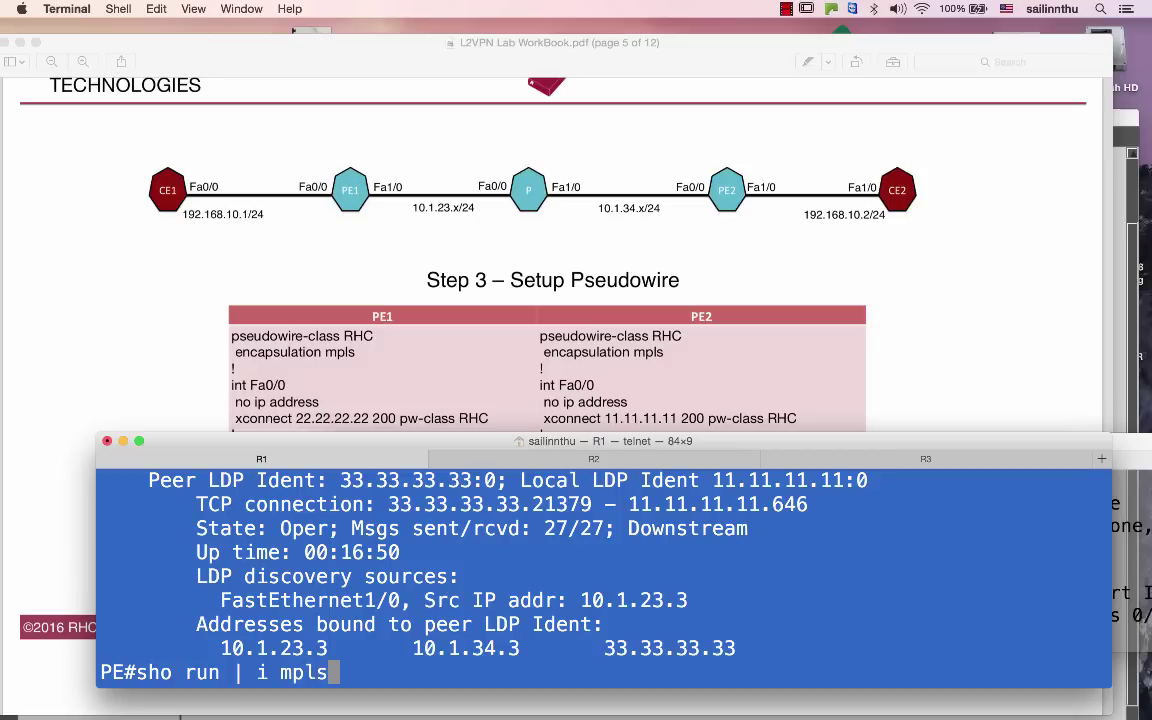
key(Return)
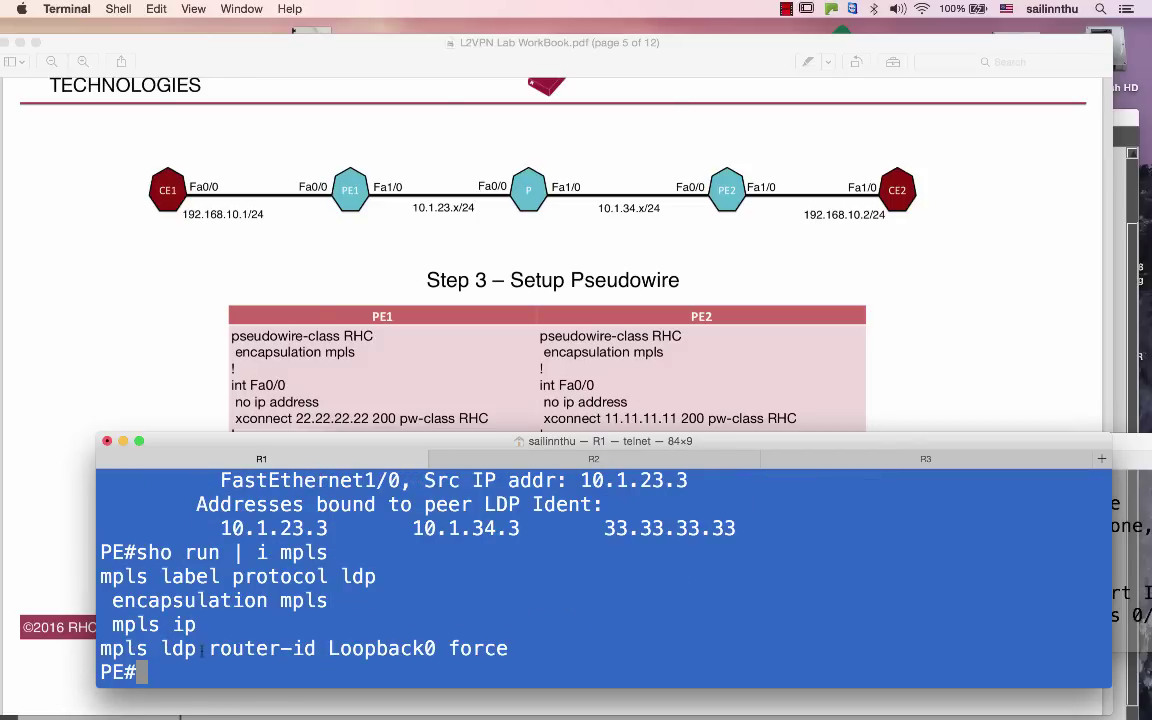
drag(100, 649, 509, 649)
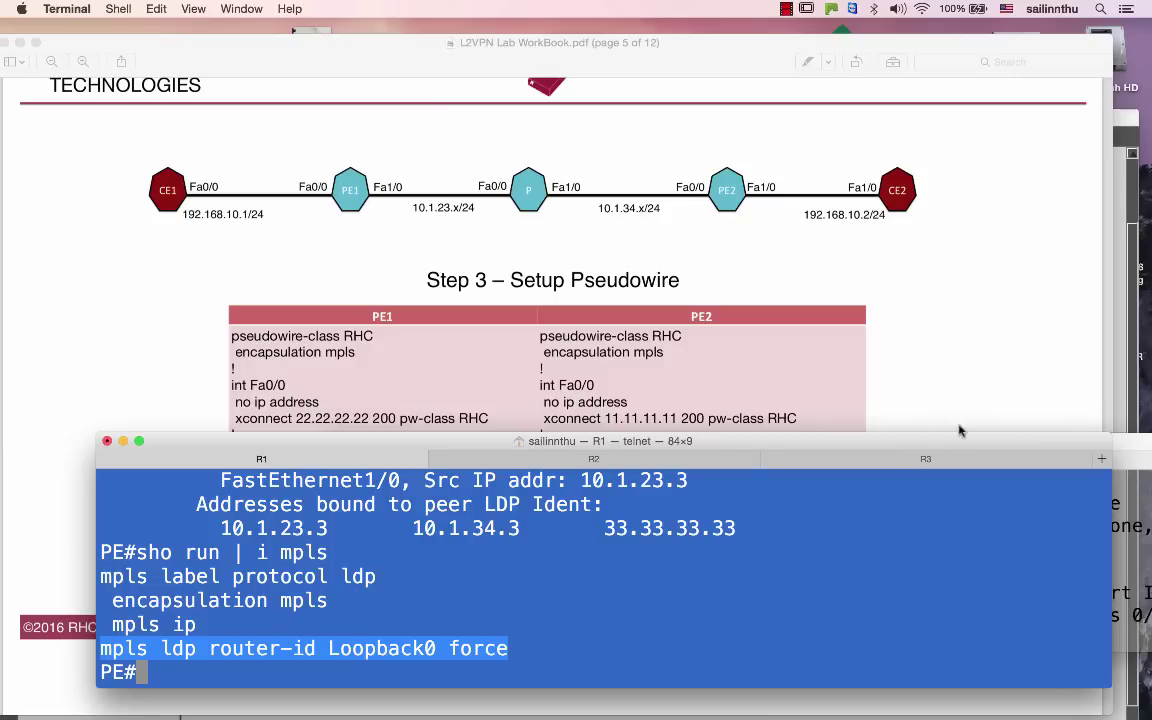
On R3, apply xconnect 11.11.11.11 200 pw-class RHC, exit, and highlight the LDP neighbor UP message
click(948, 459)
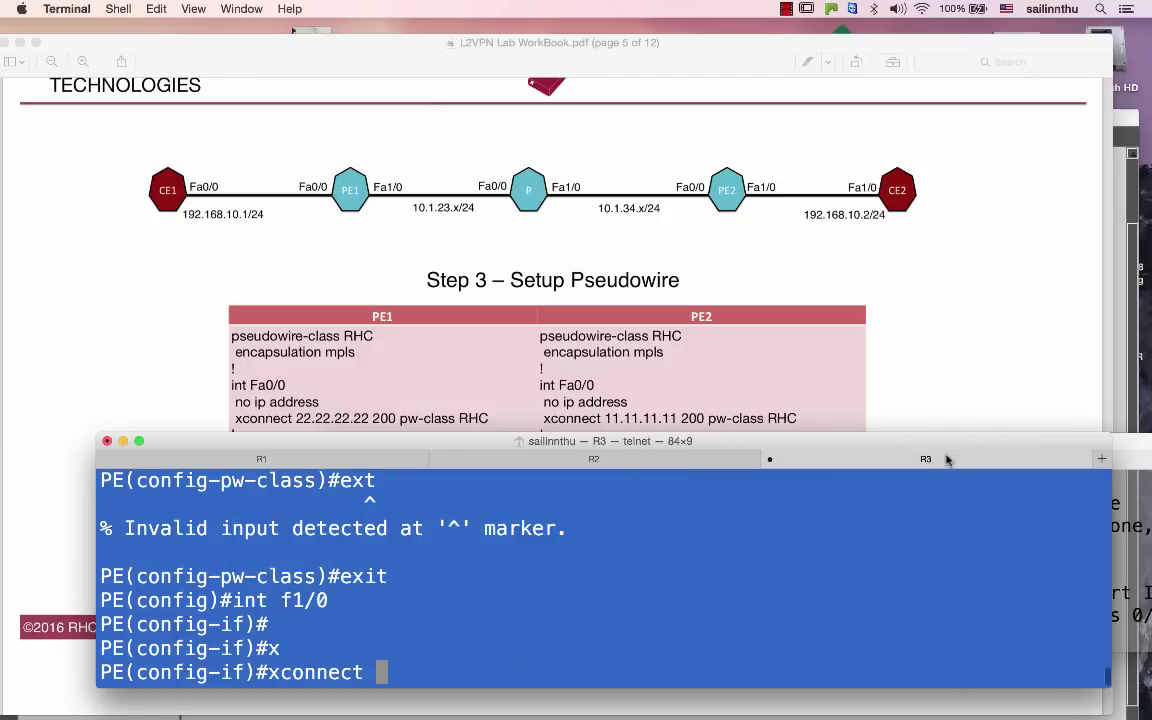
text(11.1)
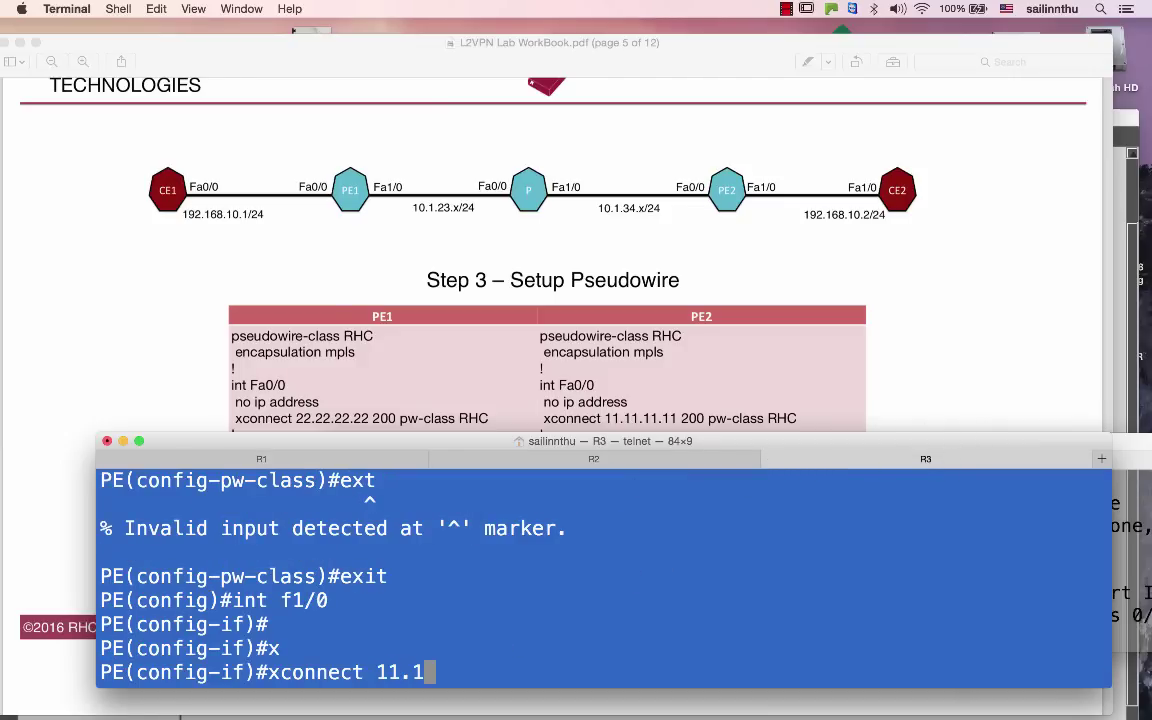
text(1.11.11 )
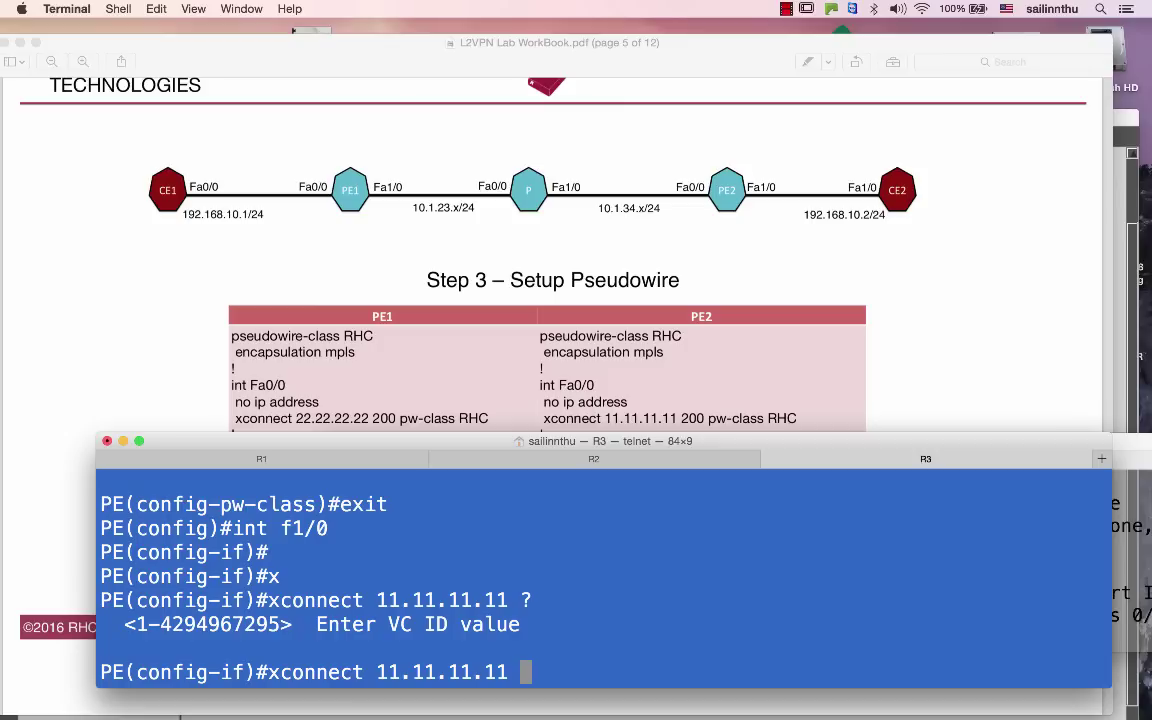
text(?200 ?pw)
key(Tab)
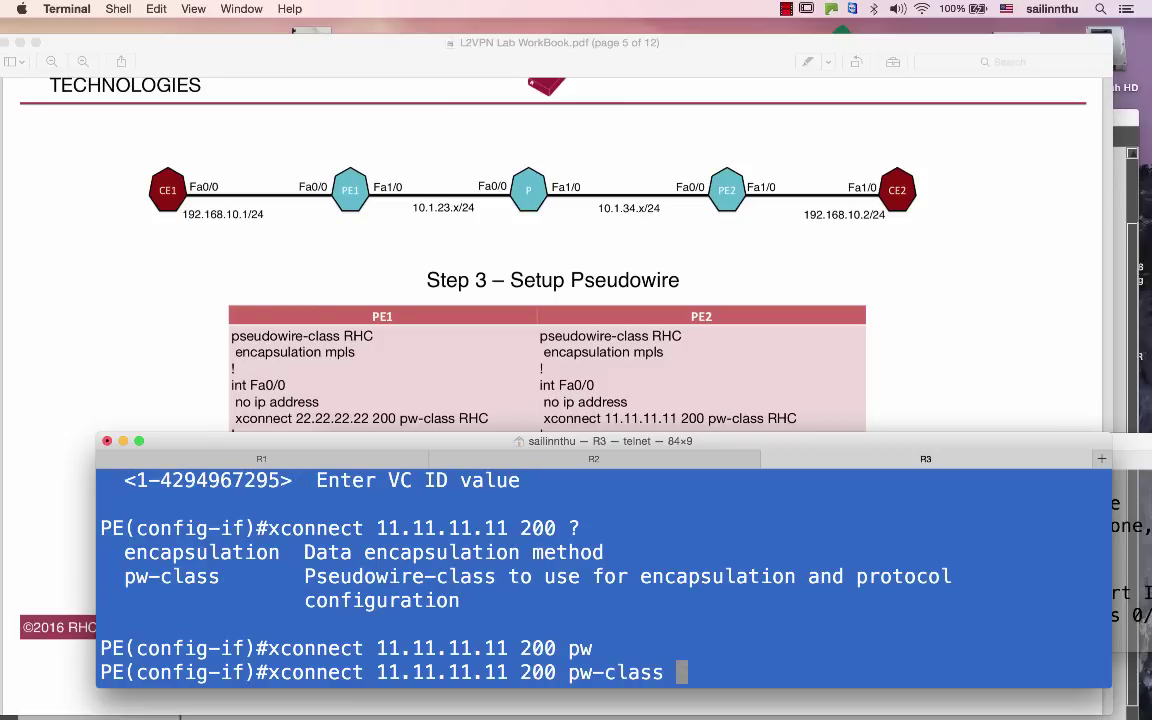
text(RHC)
key(Return)
text(end)
key(Return)
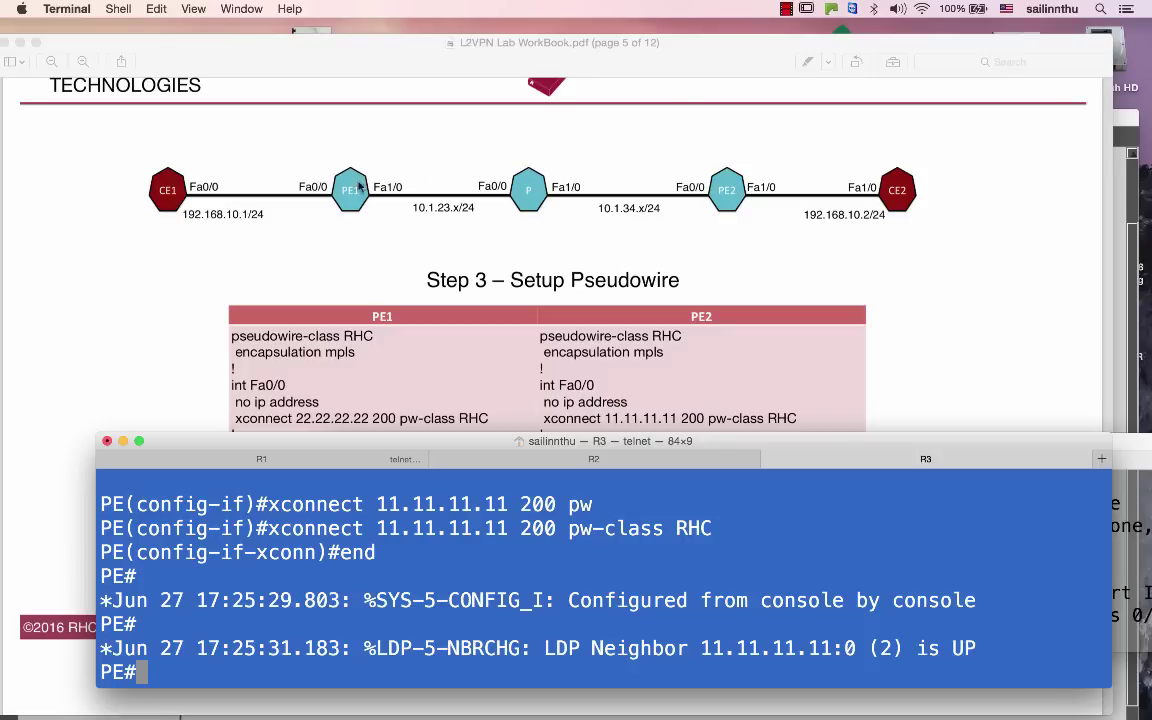
drag(378, 655, 100, 652)
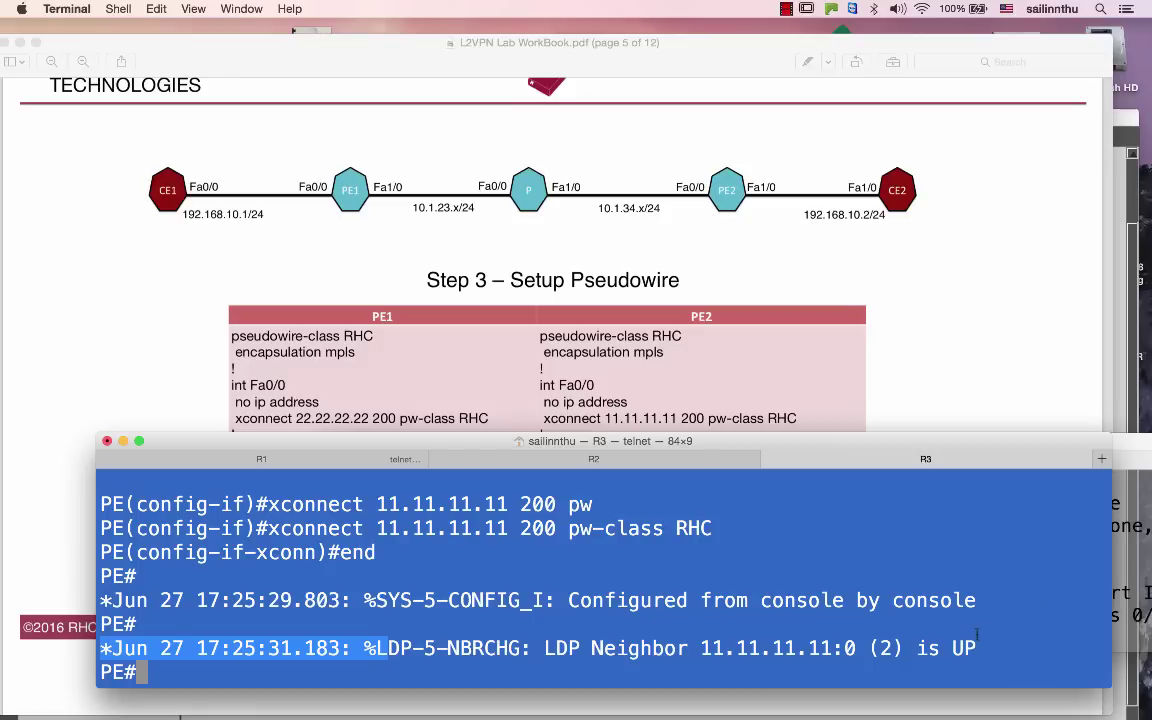
drag(976, 635, 976, 650)
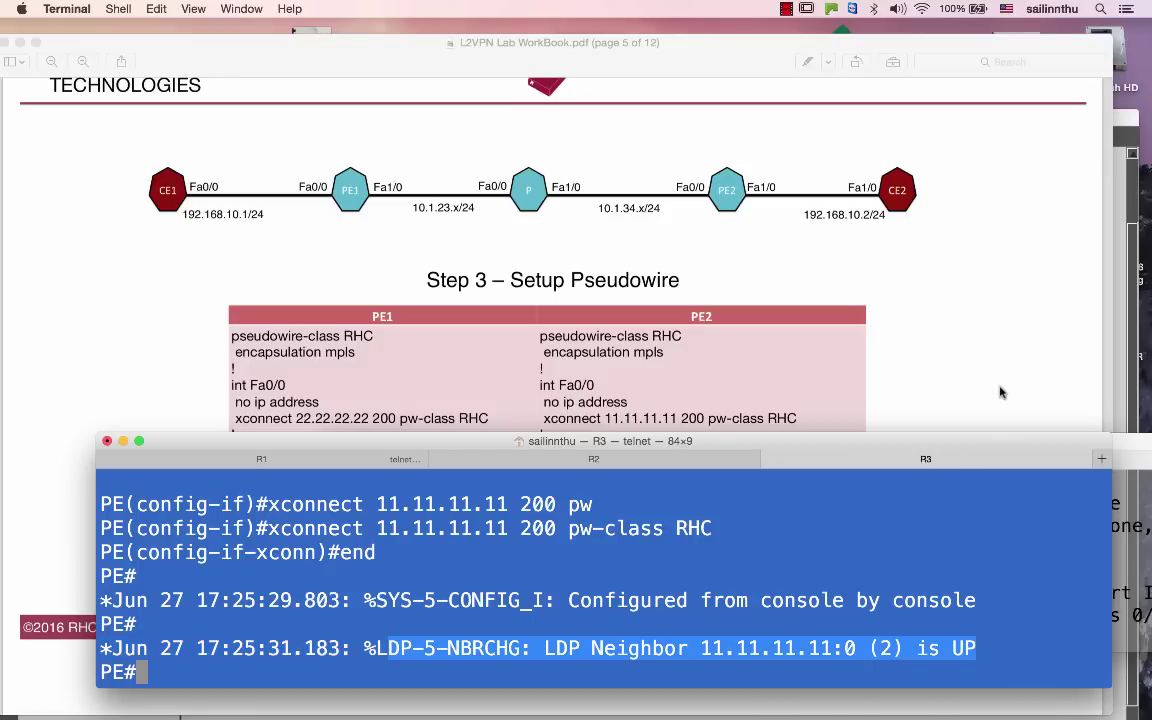
Scroll the lab workbook to Step 5's VC verification
click(902, 352)
scroll(1000, 392, down, 10)
scroll(1000, 392, down, 3)
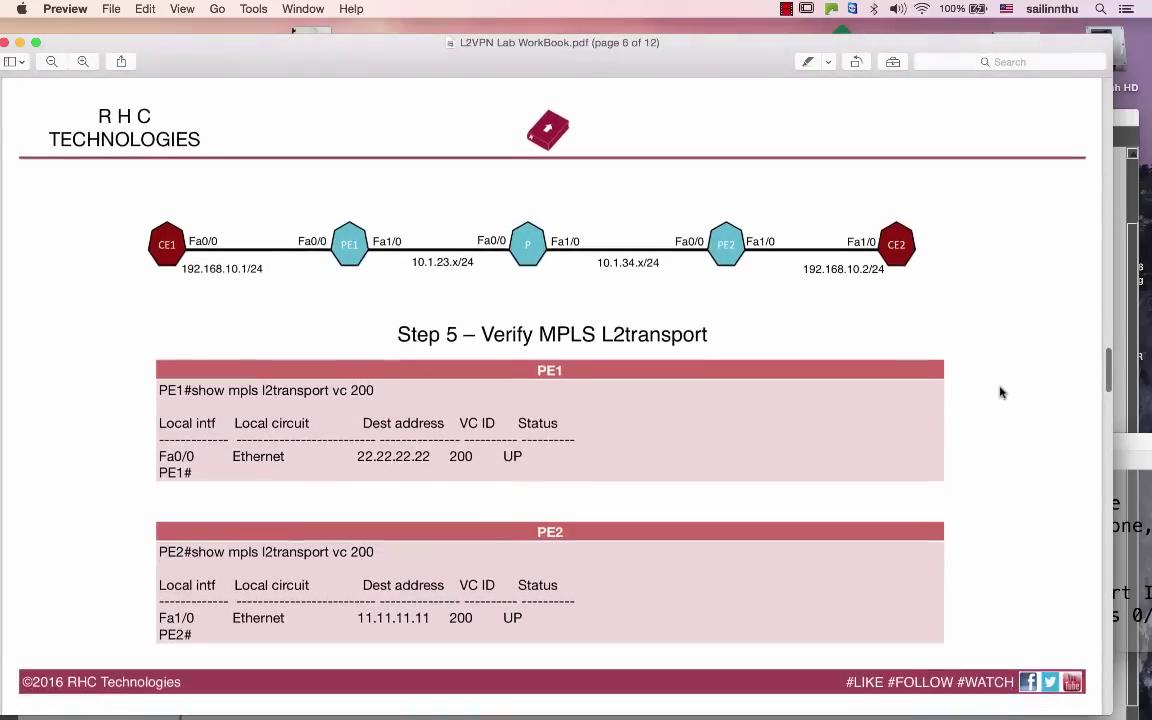
key(super+Tab)
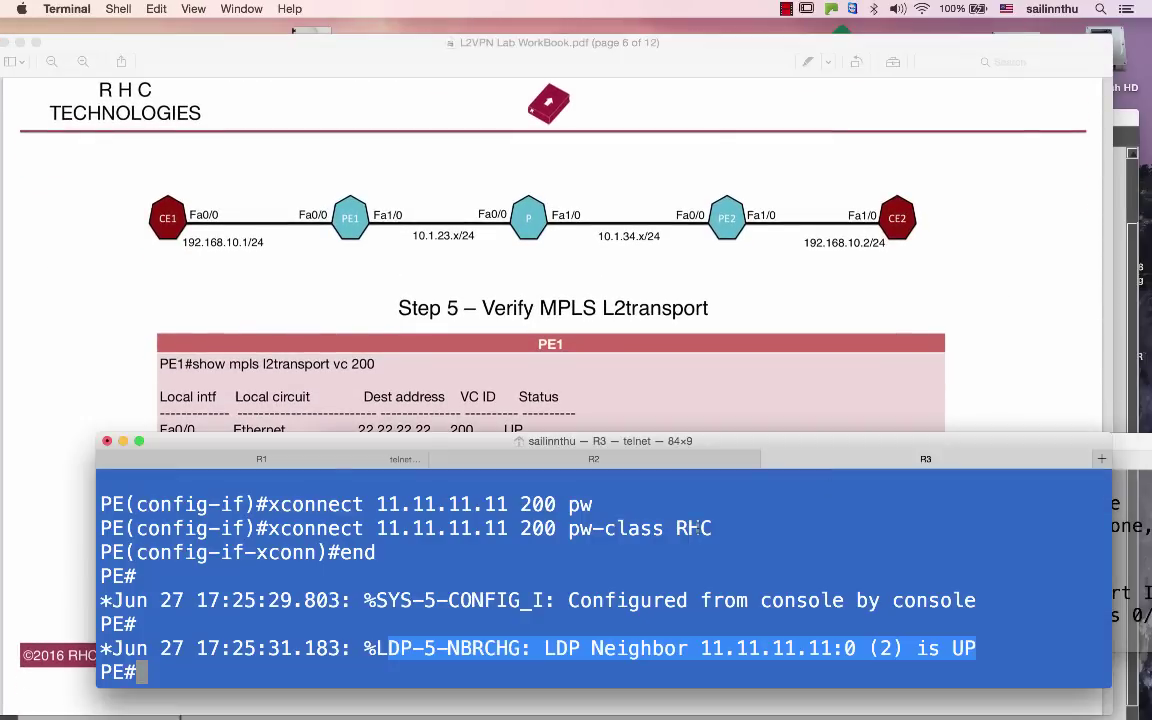
On R1, run show mpls l2transport vc 200
click(316, 462)
key(Return)
key(Return)
text(s)
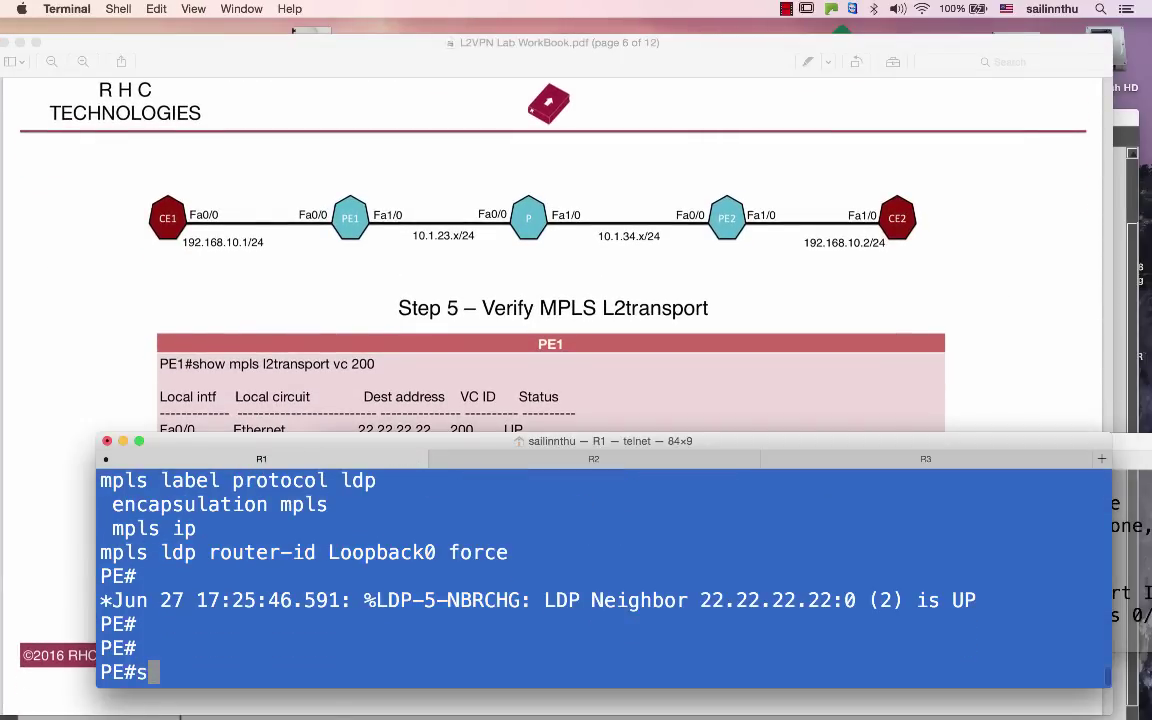
text(how mpl)
key(Tab)
text(l2)
key(Tab)
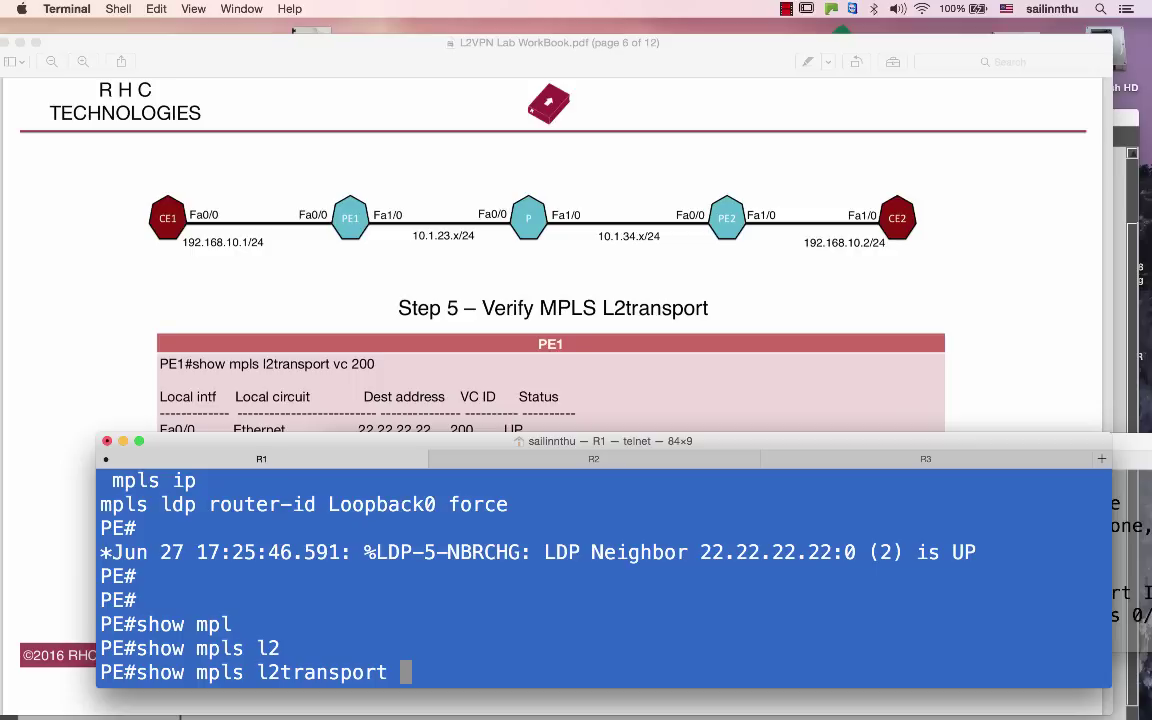
text(c)
key(Tab)
key(BackSpace)
text(v)
key(Tab)
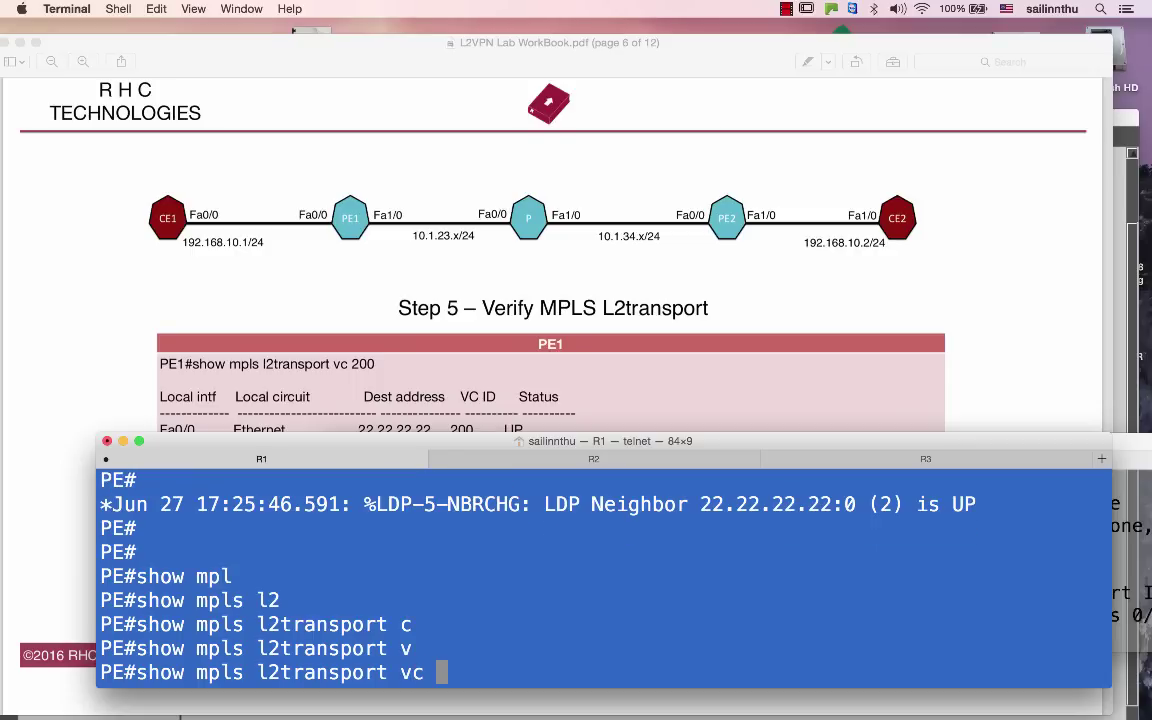
text(200)
key(Tab)
key(Return)
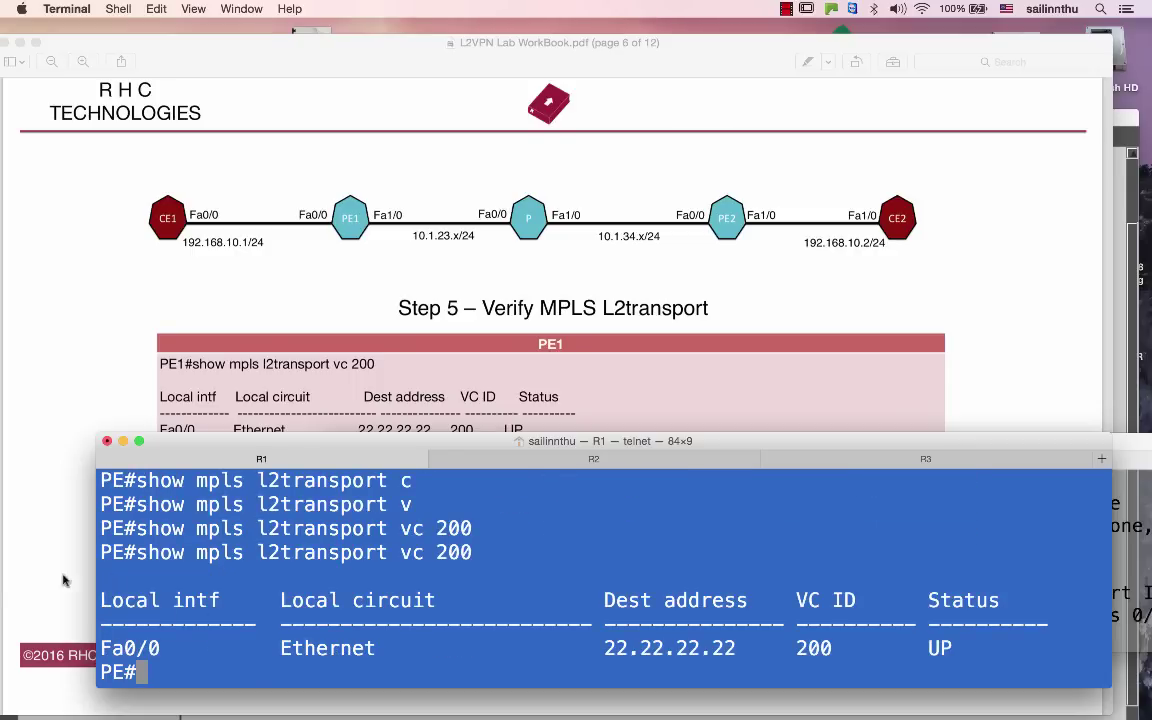
Highlight VC 200 to 22.22.22.22 UP and the Ethernet local circuit, then compare with the workbook
drag(117, 590, 1010, 652)
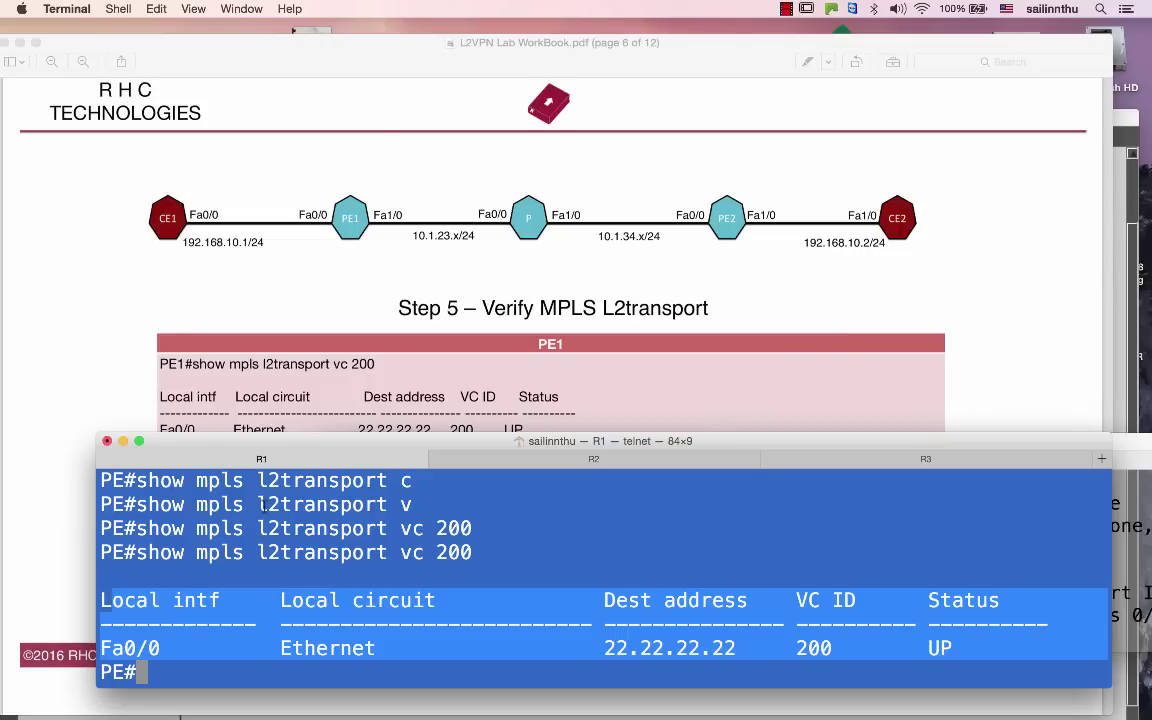
click(340, 582)
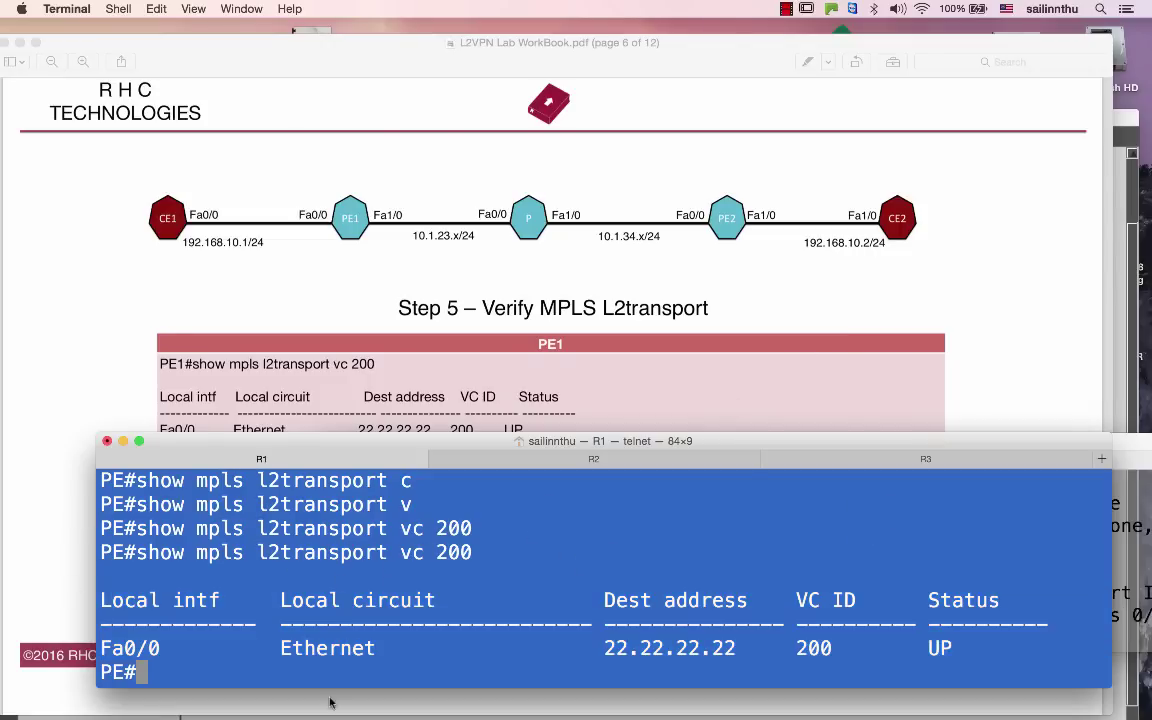
drag(245, 648, 530, 641)
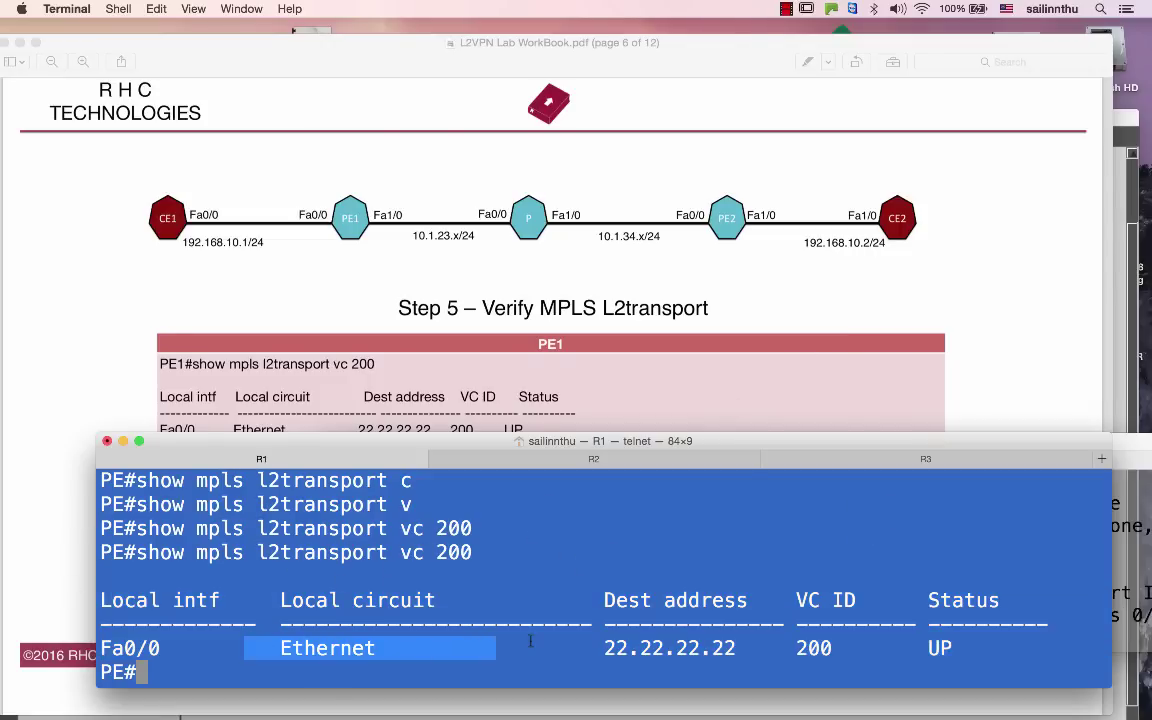
click(825, 374)
key(super+Tab)
On R3, check pseudowire status with show mpls l2transport vc 200
click(1010, 459)
text(show mpl)
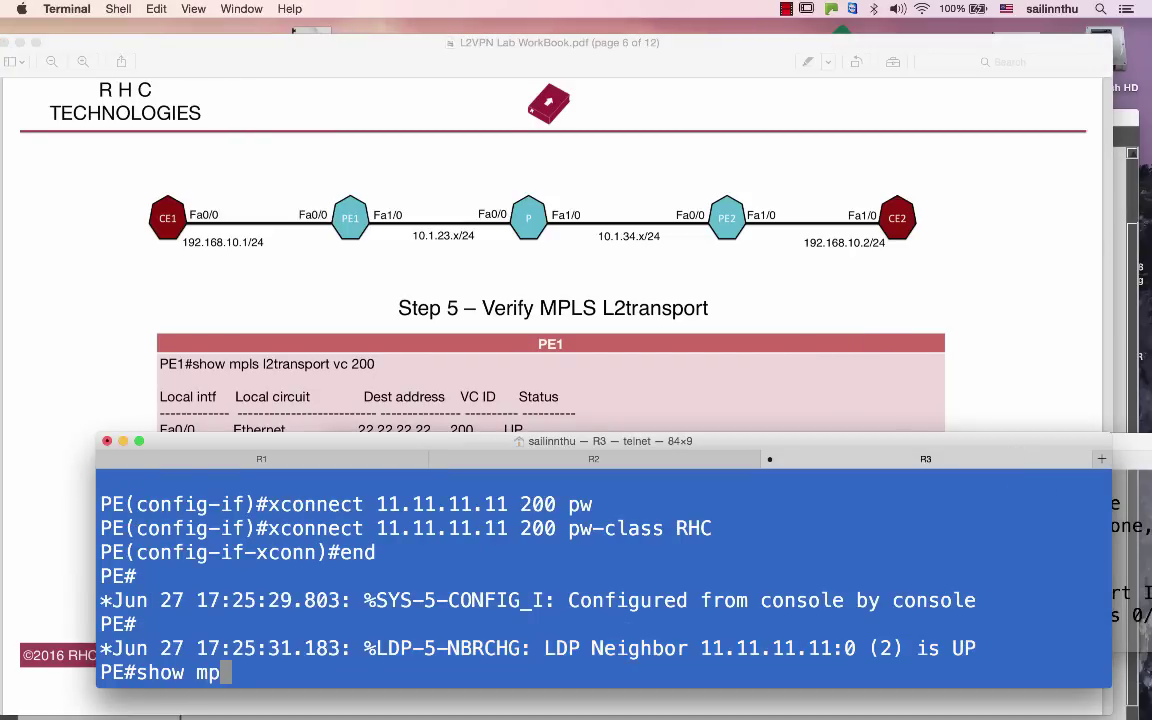
key(Tab)
text(l2)
key(Tab)
text(v)
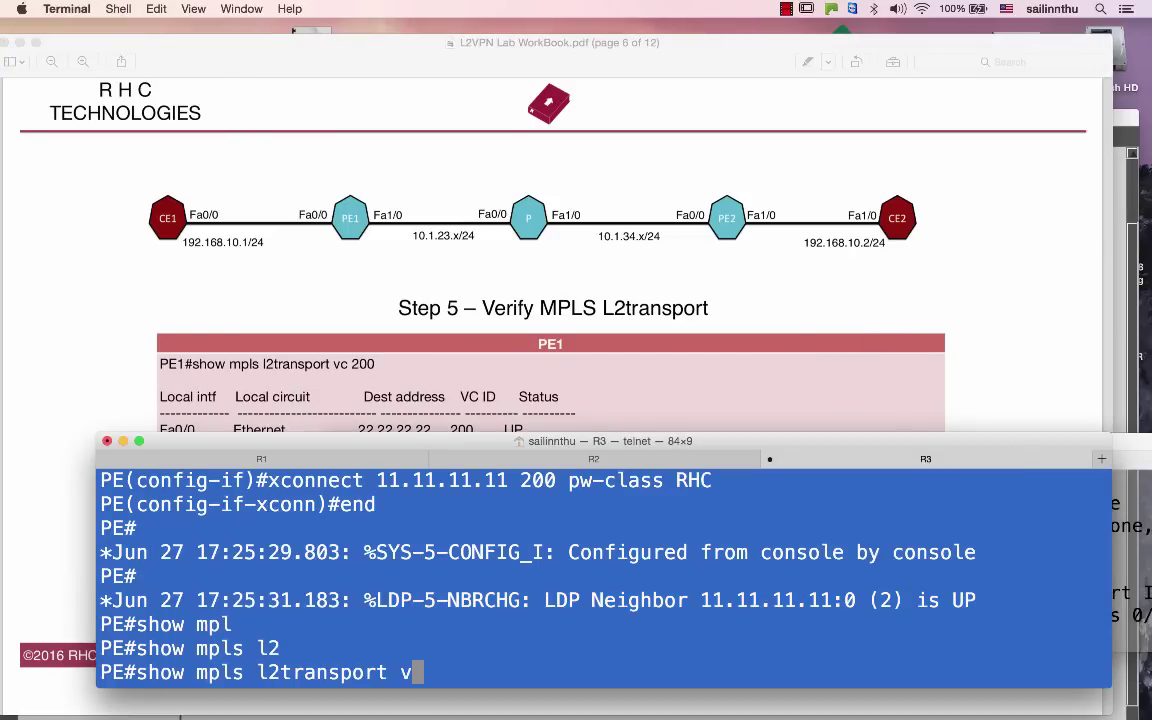
key(Tab)
text(200)
key(Tab)
key(Return)
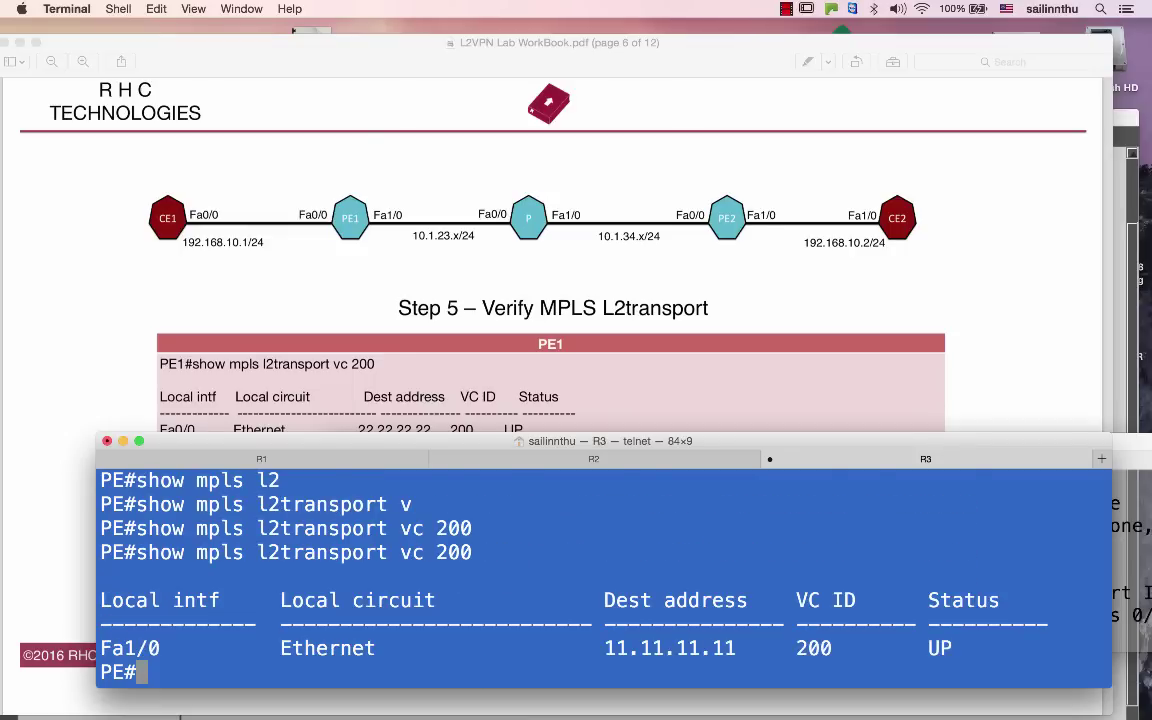
key(Return)
Shut down interface f1/0 on R3 and recheck VC 200 status
text(conf t)
key(Return)
text(int f1)
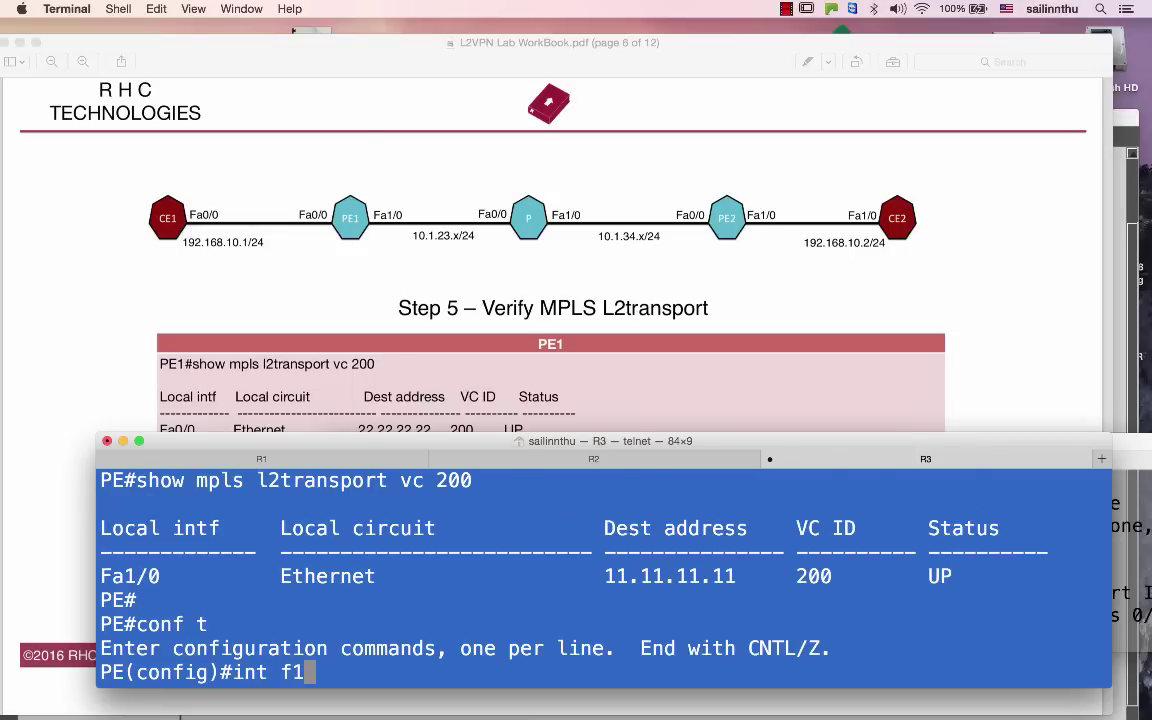
text(/0)
key(Return)
text(shu)
key(Tab)
key(Return)
text(end)
key(Return)
text(s)
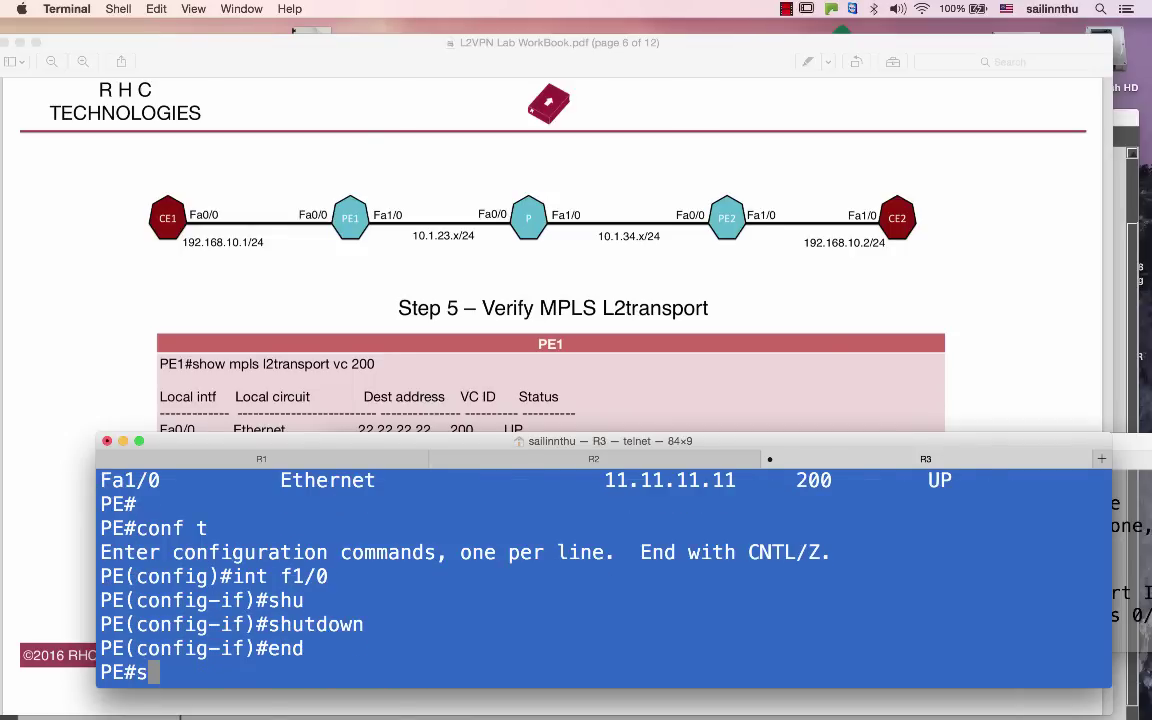
key(BackSpace)
key(Up)
key(Up)
key(Return)
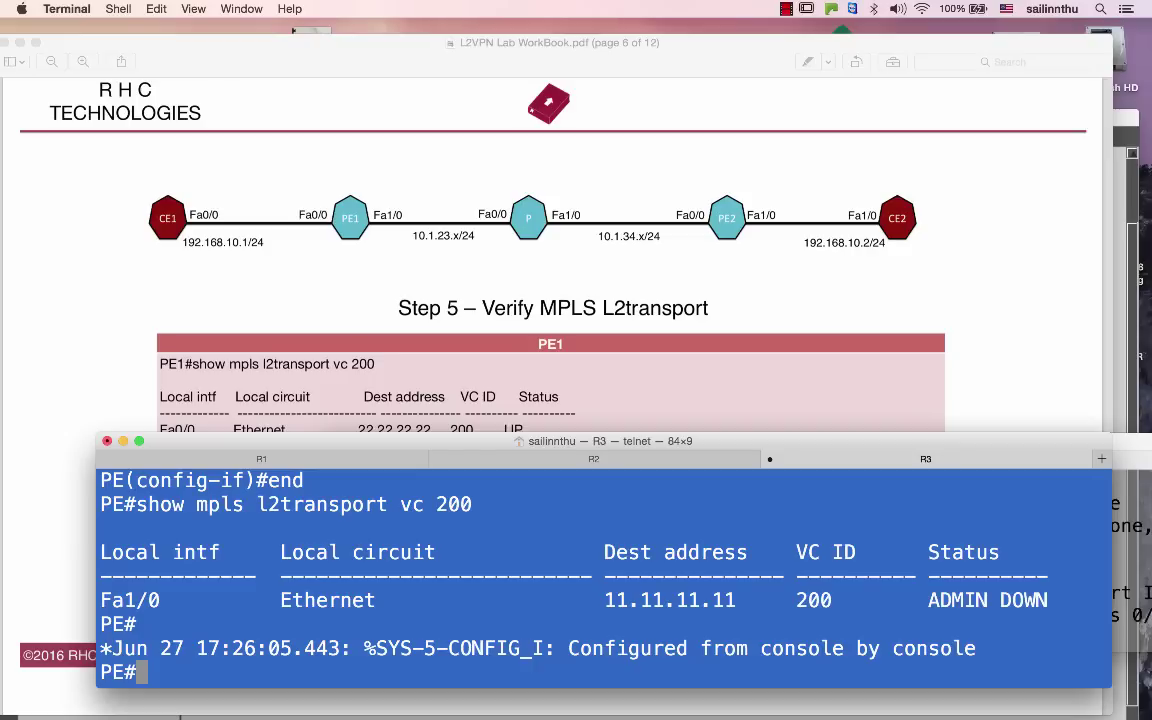
key(Return)
key(Return)
key(Return)
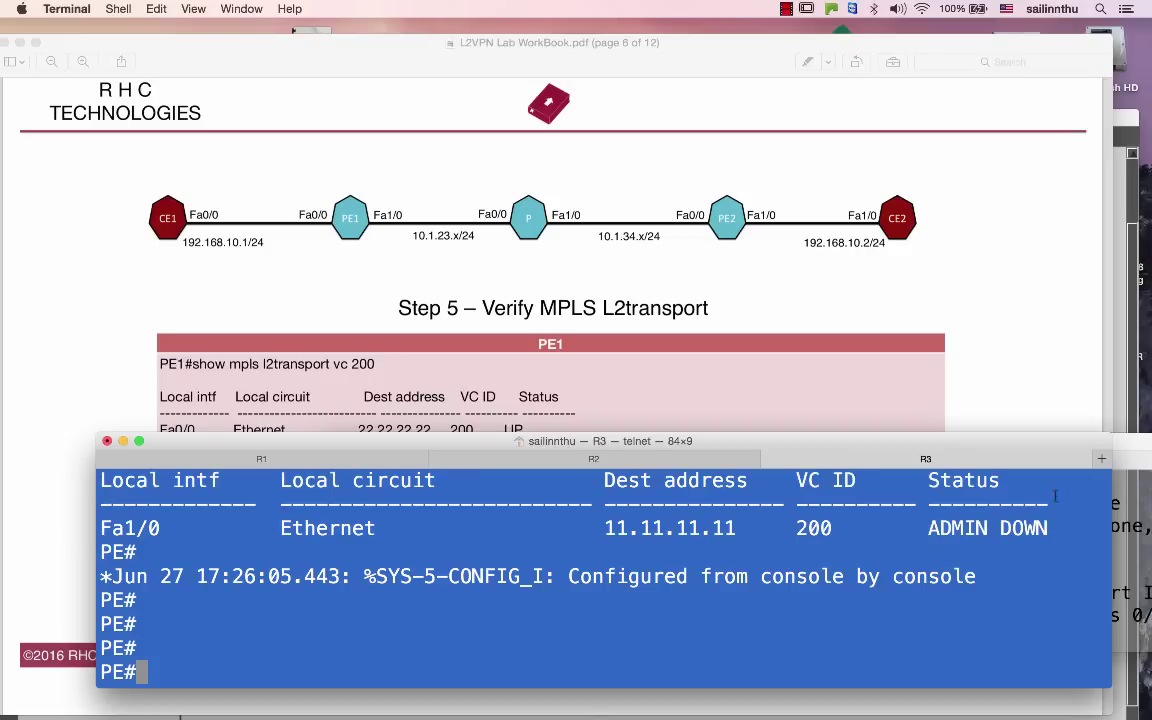
scroll(1042, 570, up, 5)
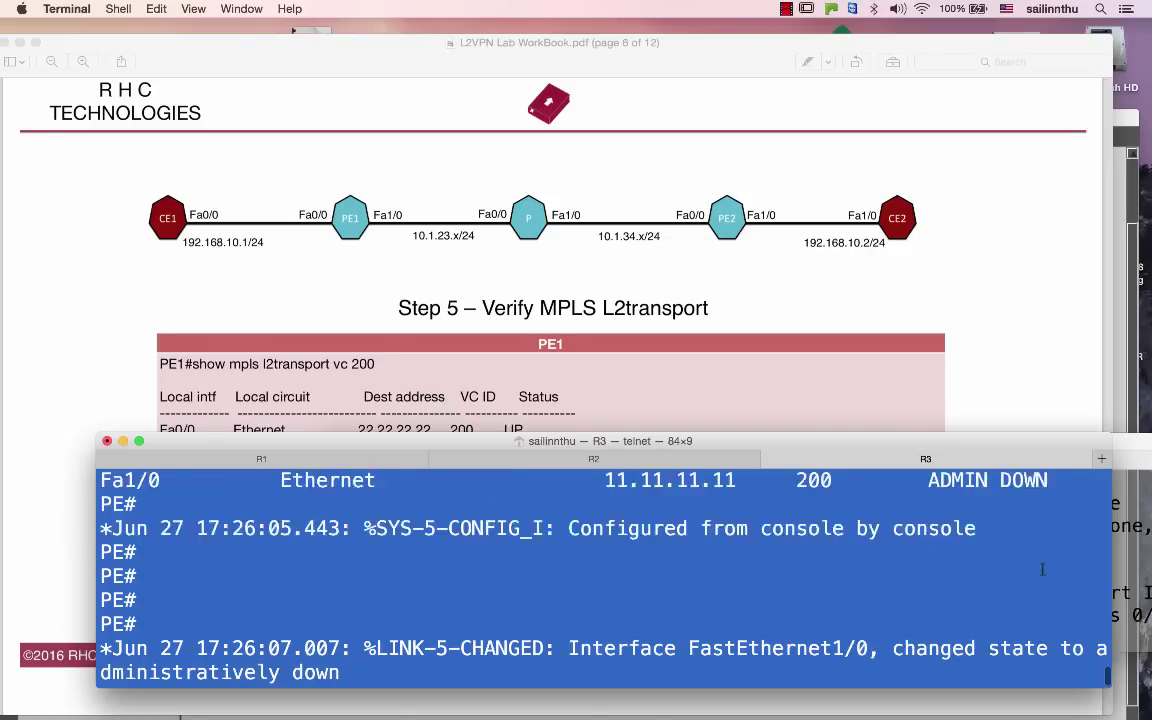
scroll(1058, 525, down, 5)
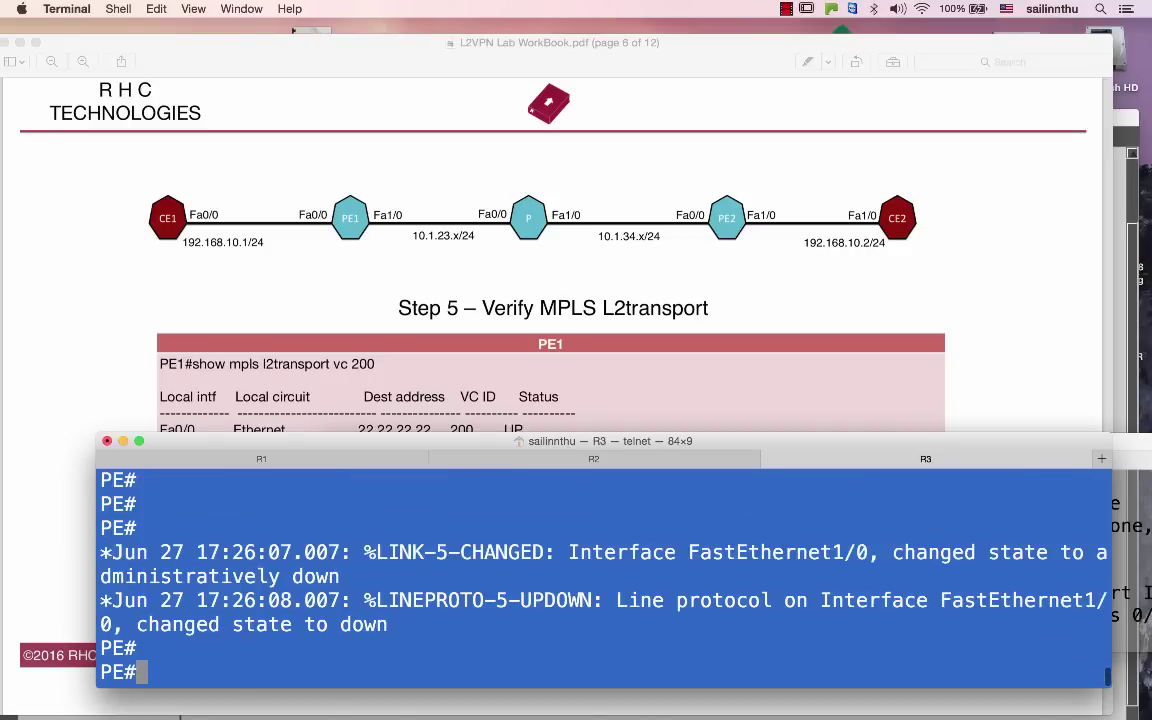
Apply no shutdown to Fa1/0 and confirm VC 200 to 11.11.11.11 shows UP
text(conf t)
key(Return)
text(int f1/0)
key(Return)
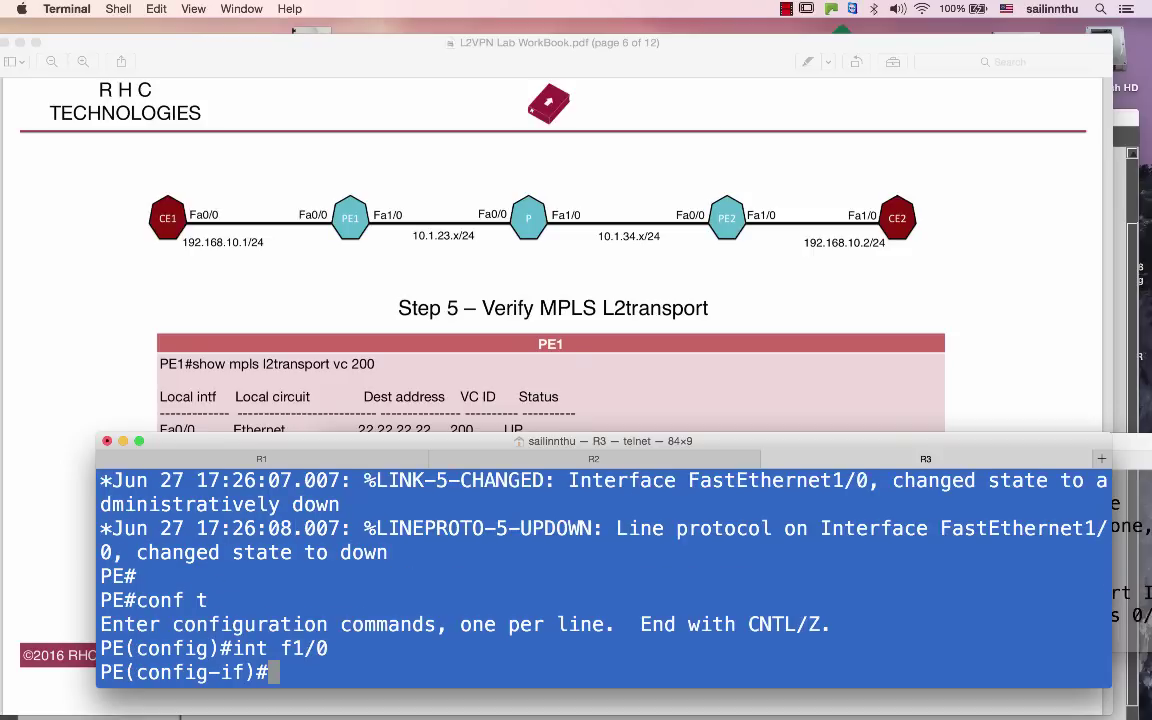
text(n )
text( shu)
key(Return)
text(end)
key(Return)
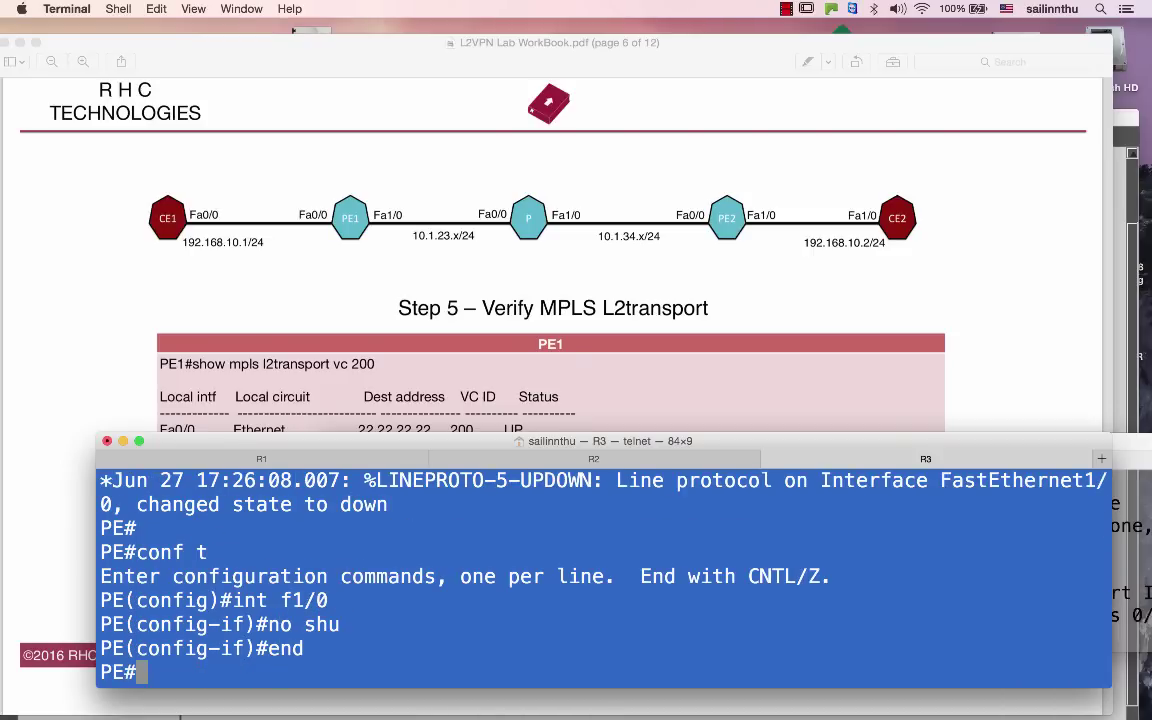
key(Return)
key(Return)
text(show mpls l2transport vc 200)
key(Return)
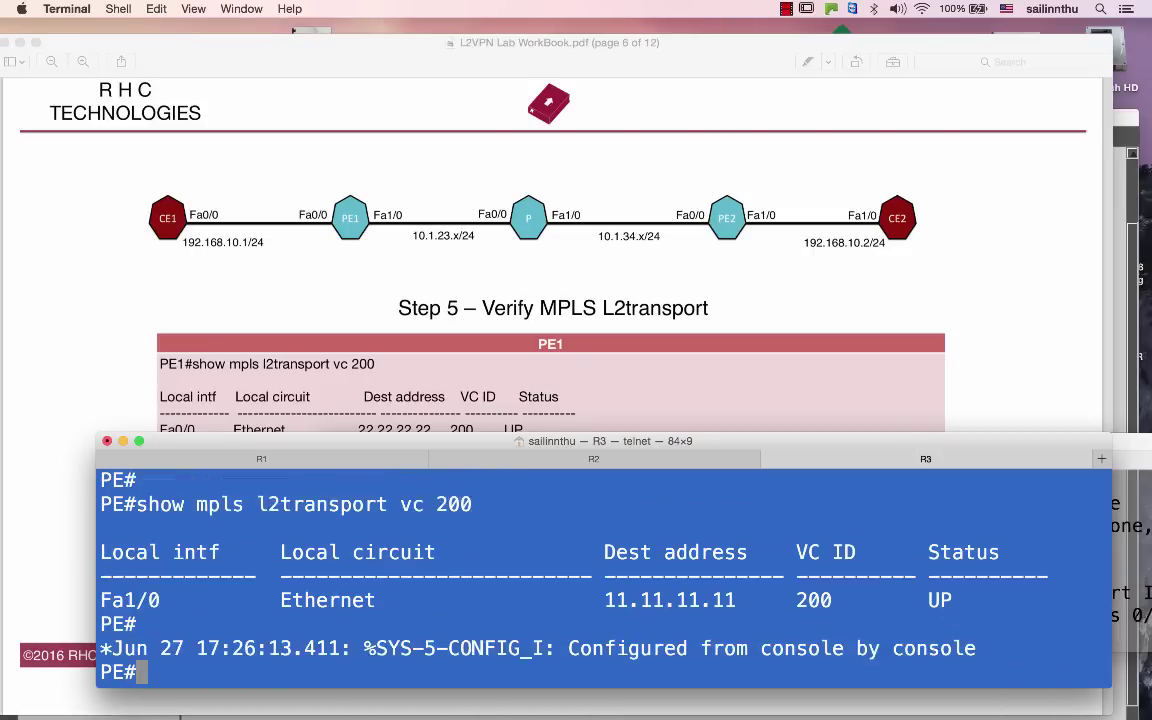
key(Return)
key(Return)
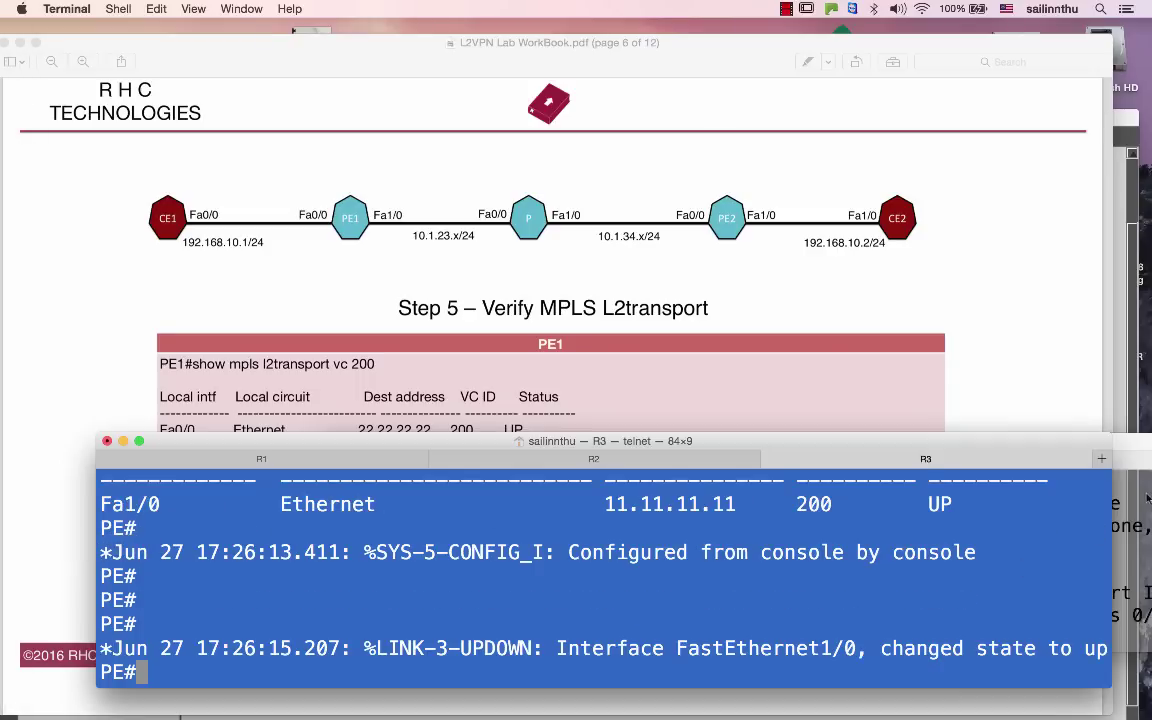
key(super+grave)
Rerun show cdp neighbors on CE1 and highlight the CE2 entry on Fas 0/0
key(Return)
key(Return)
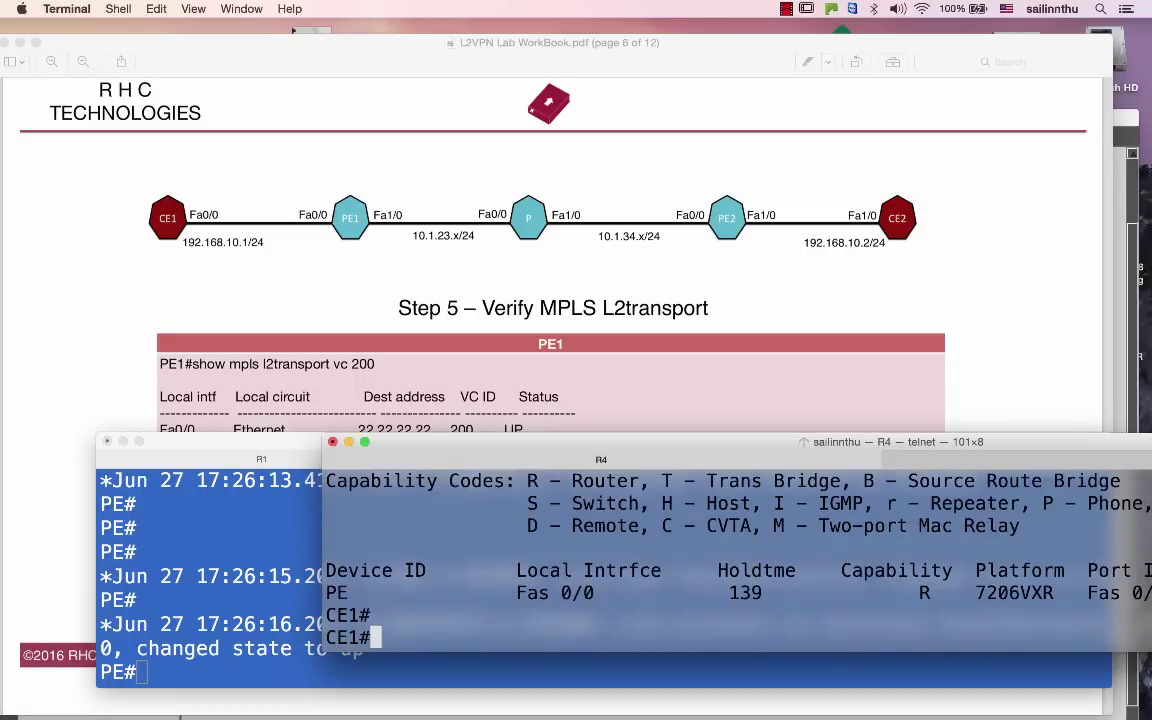
key(Up)
key(Return)
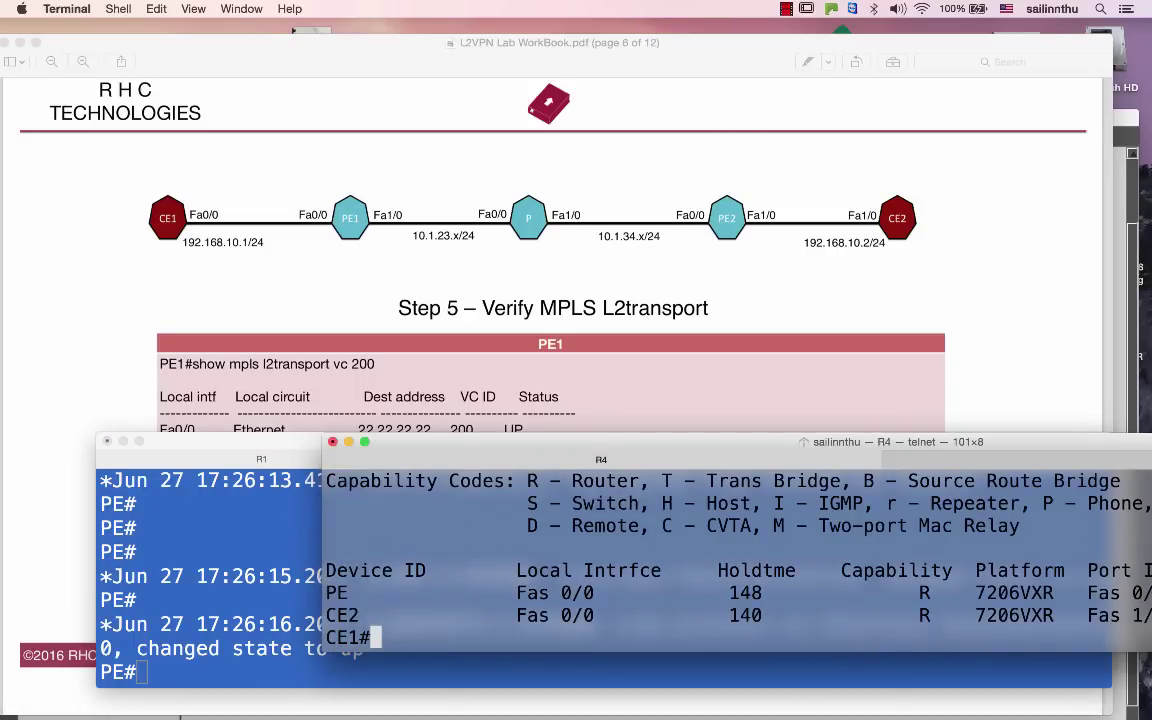
drag(762, 446, 488, 457)
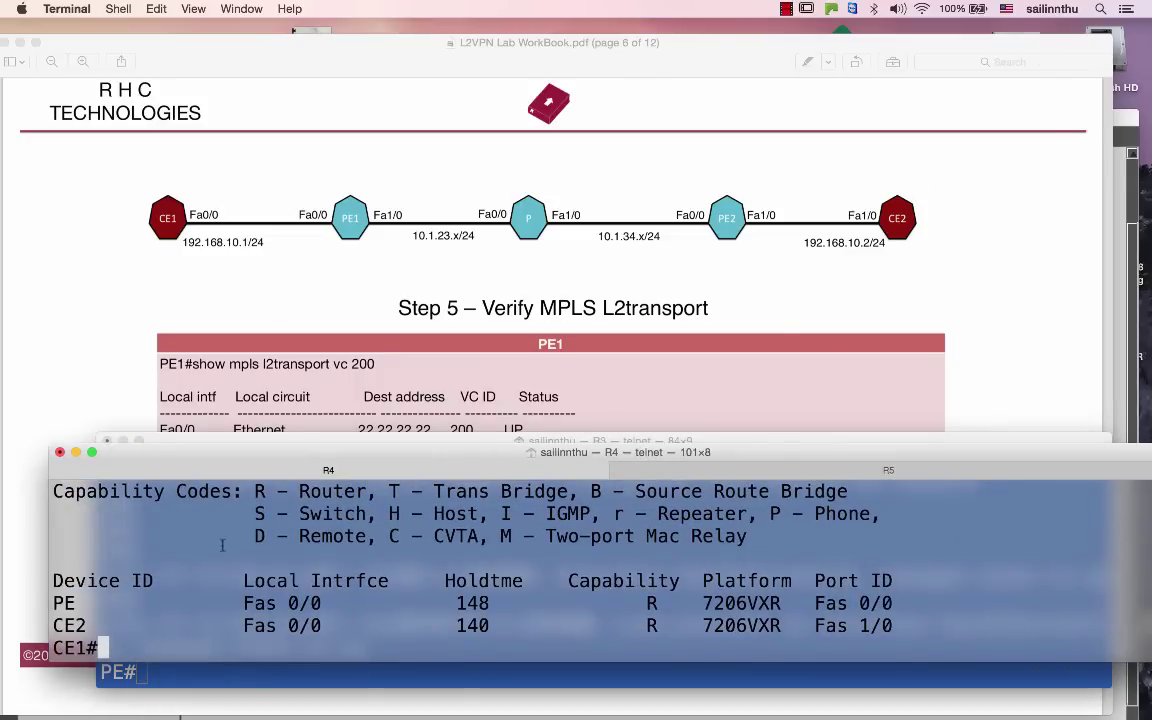
drag(57, 625, 913, 619)
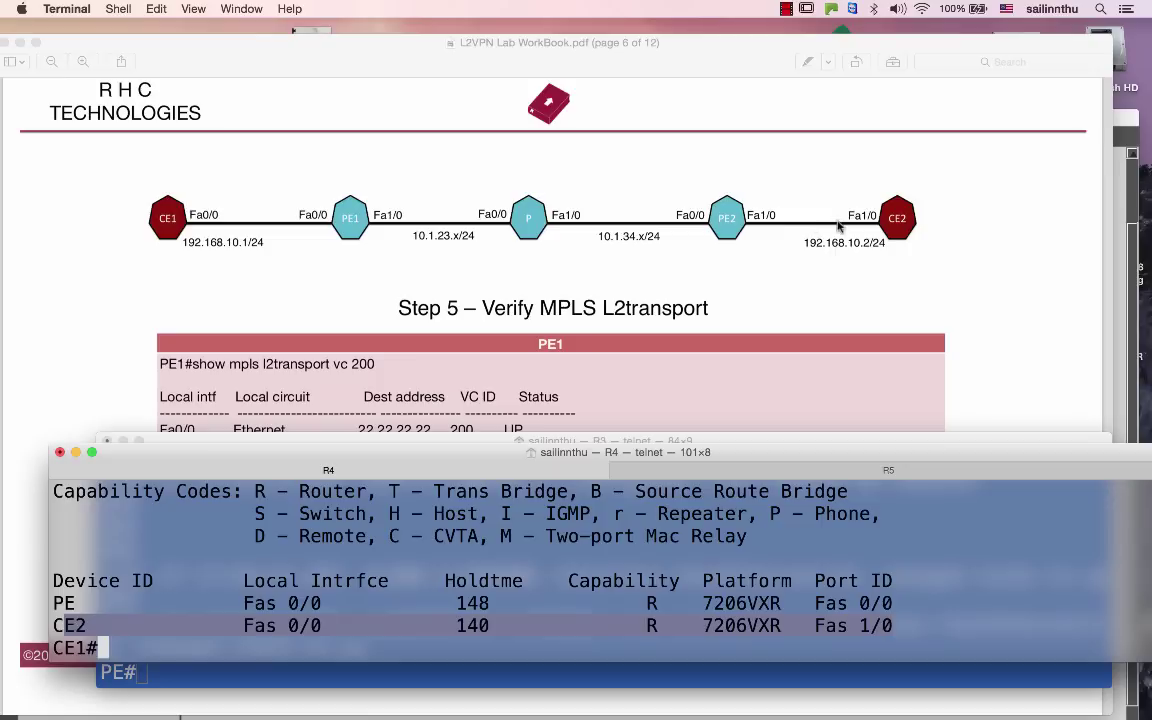
On CE2, list CDP neighbours and ping CE1 at 192.168.10.1
key(super+shift+bracketright)
key(Return)
text(show cdp nei)
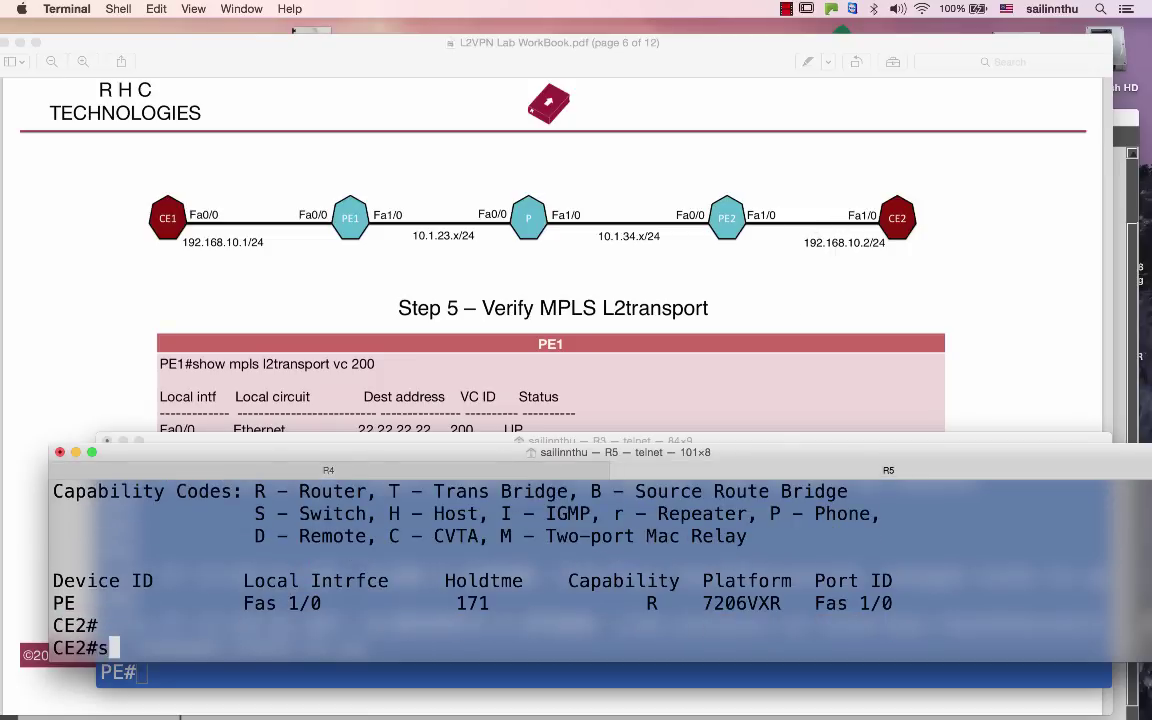
key(Return)
key(Return)
key(Return)
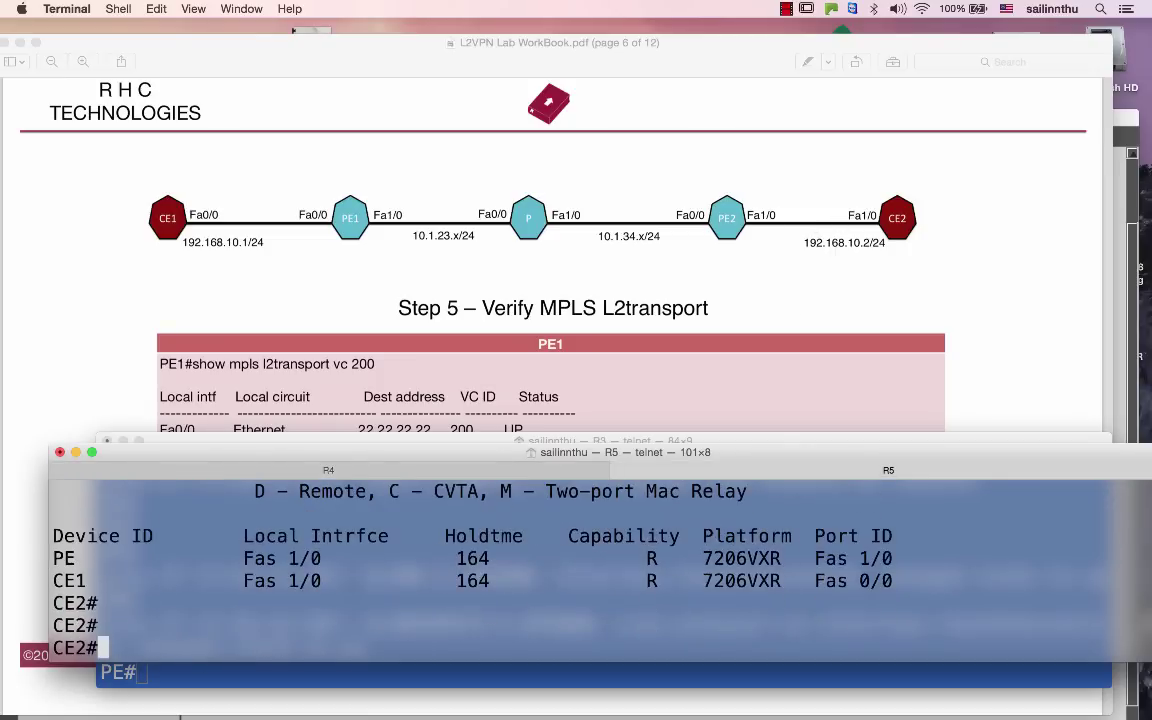
text(ping 192.168.)
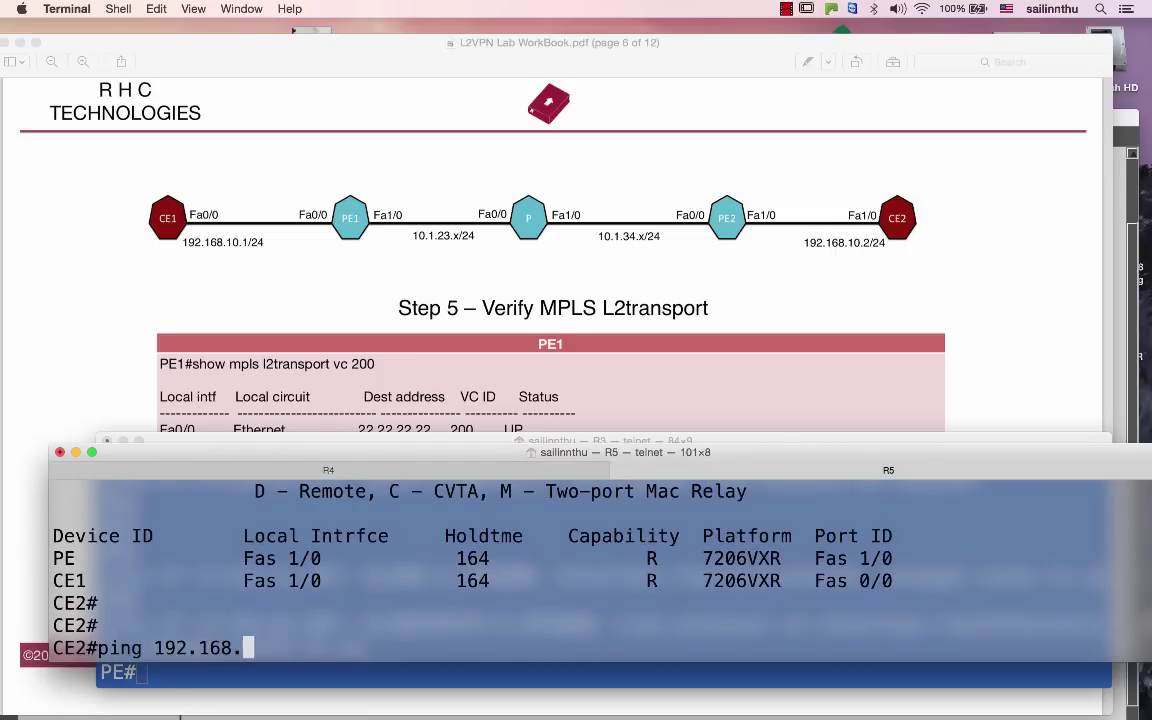
text(10.)
text(1)
key(Return)
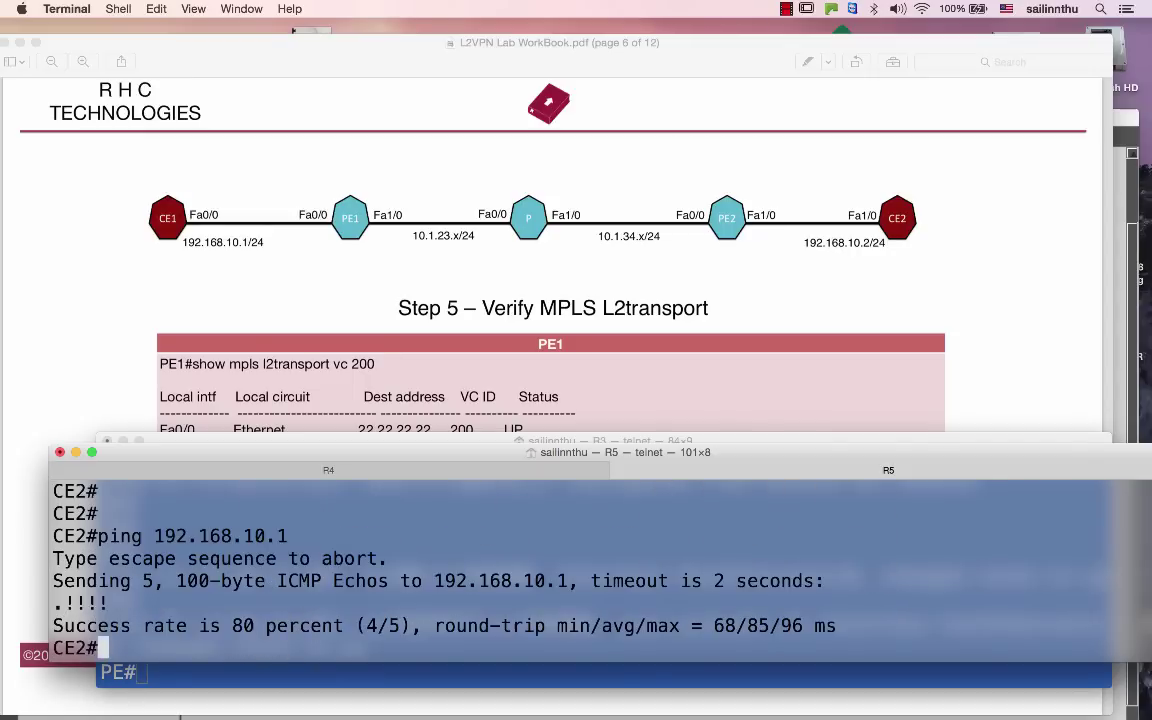
Ping 192.168.10.1 with repeat 100, getting 100/100 success
key(Up)
text(re)
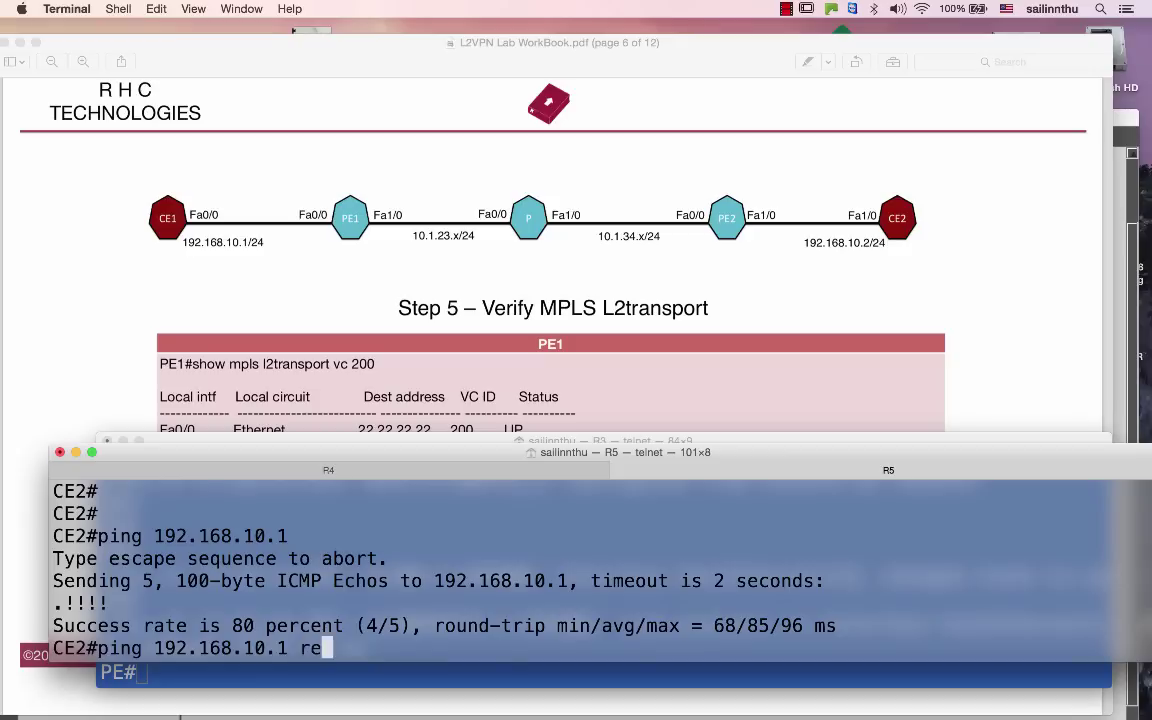
key(Tab)
text(100)
key(Return)
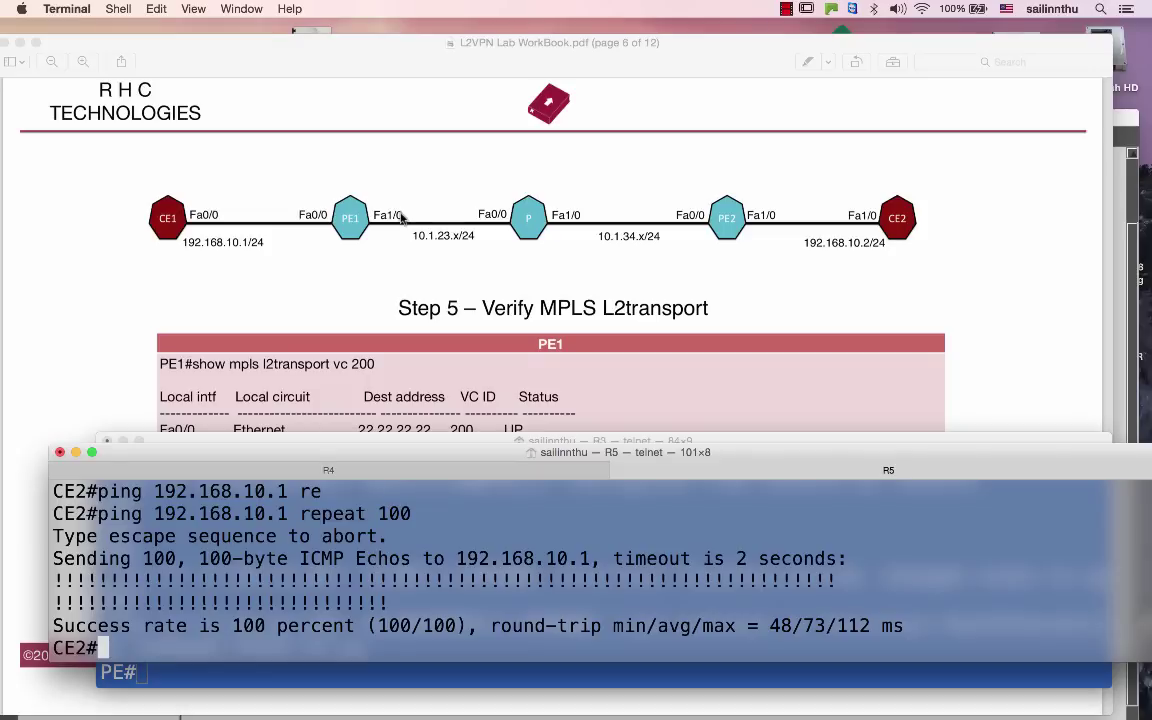
Scroll the lab workbook past the CE1 and CE2 verification pages to Scenario 2 (page 9)
click(493, 474)
click(788, 226)
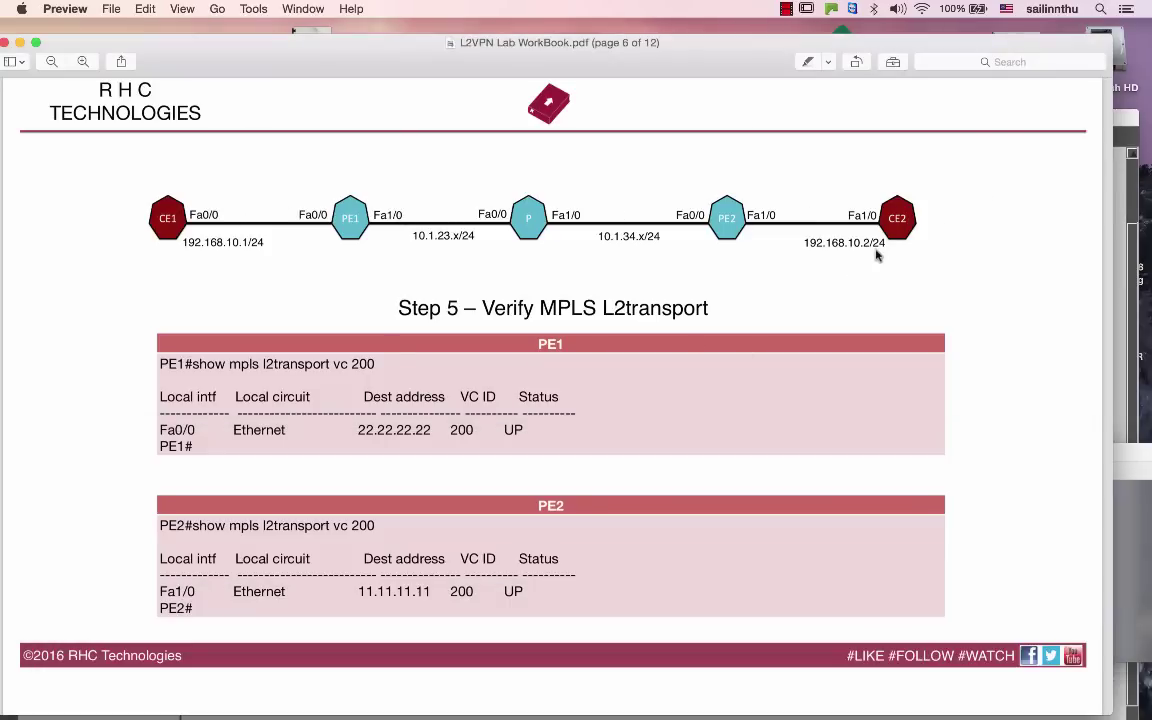
scroll(876, 256, down, 1)
scroll(876, 256, down, 15)
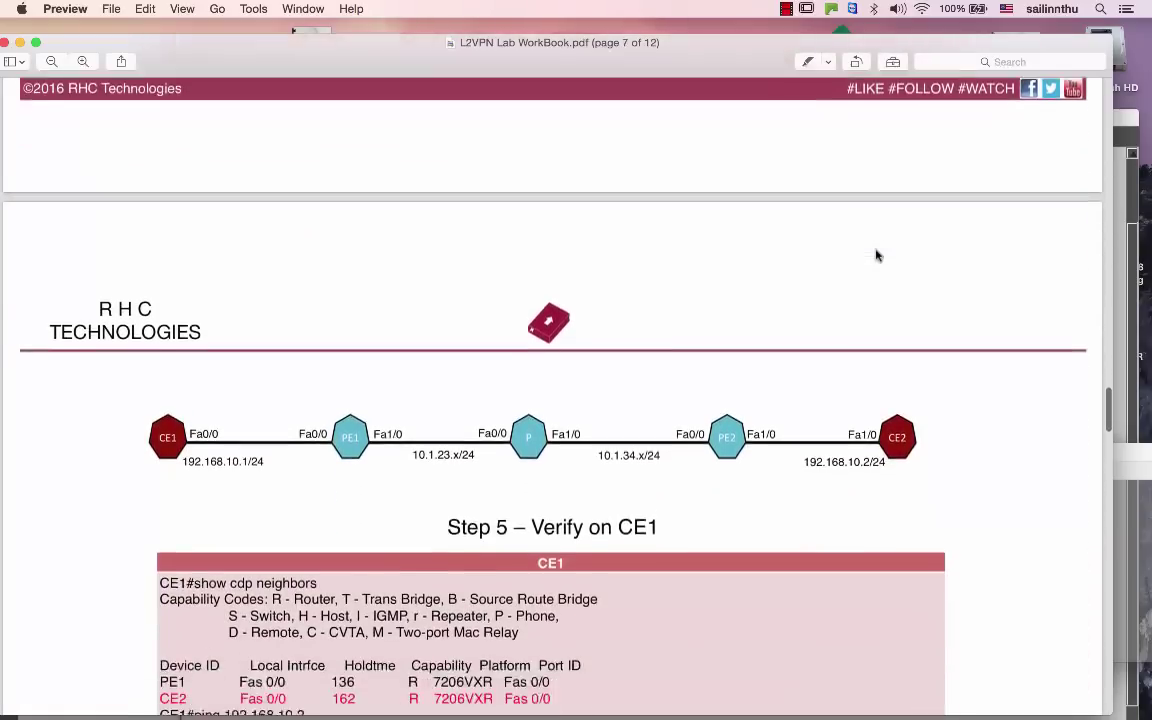
scroll(876, 256, up, 1)
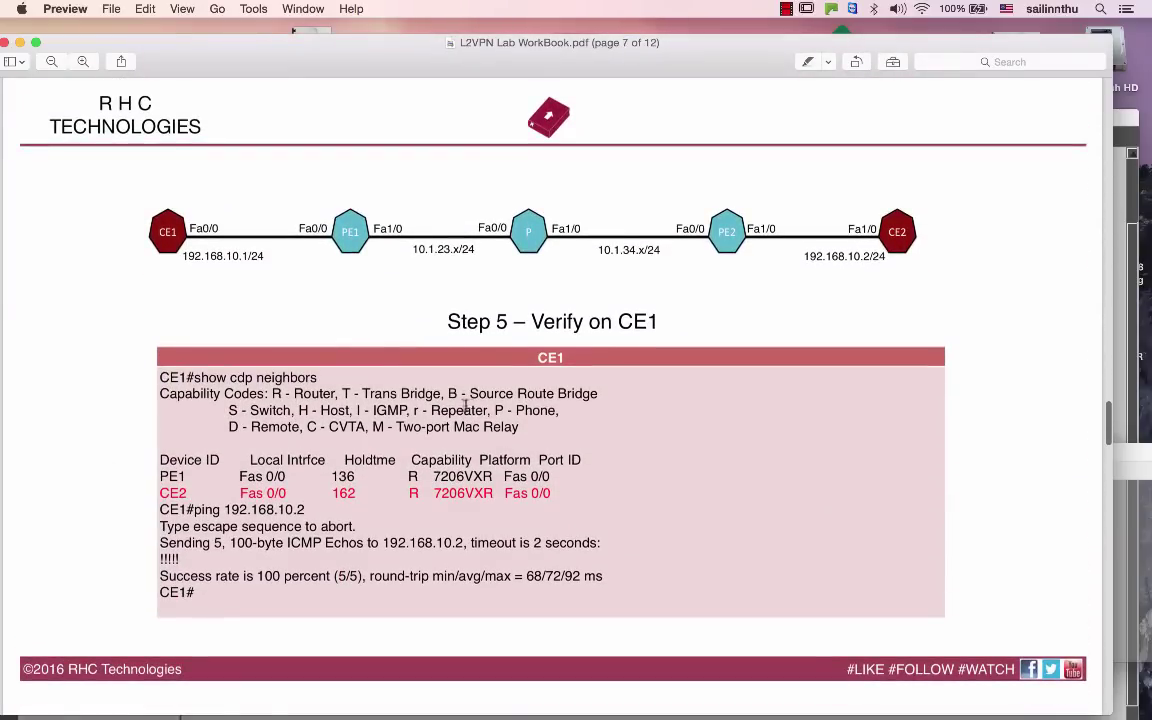
scroll(545, 402, down, 15)
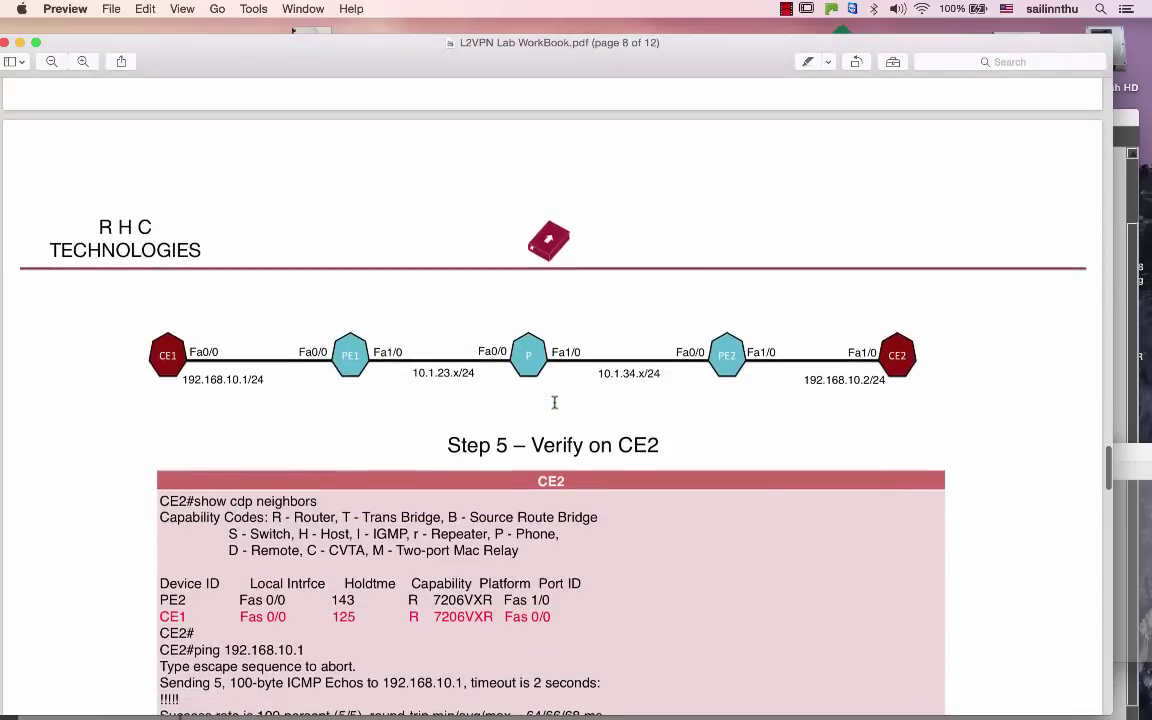
scroll(614, 363, down, 12)
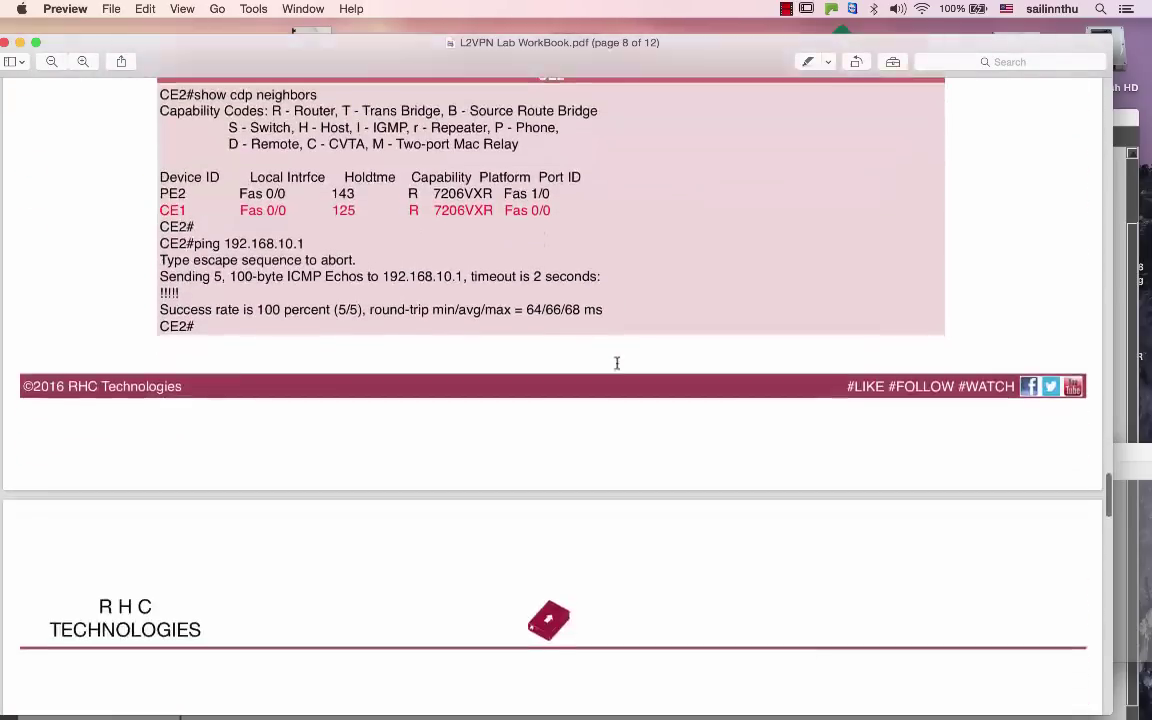
scroll(617, 363, down, 2)
key(super+Tab)
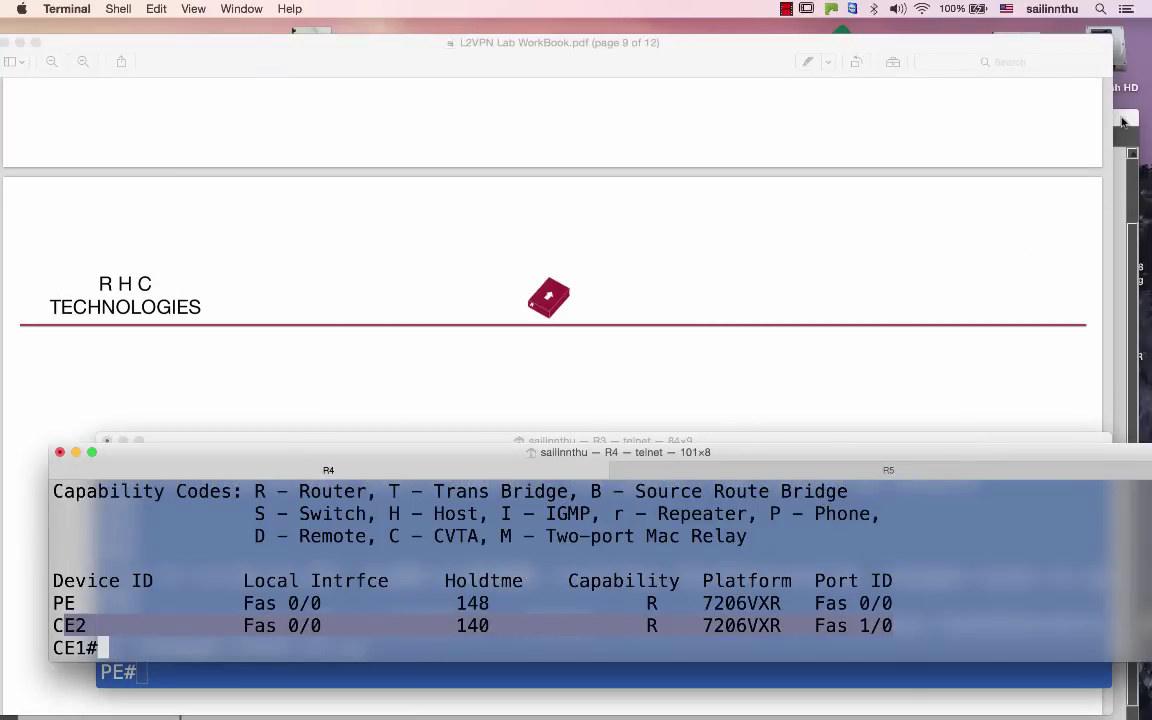
click(854, 256)
scroll(854, 256, down, 4)
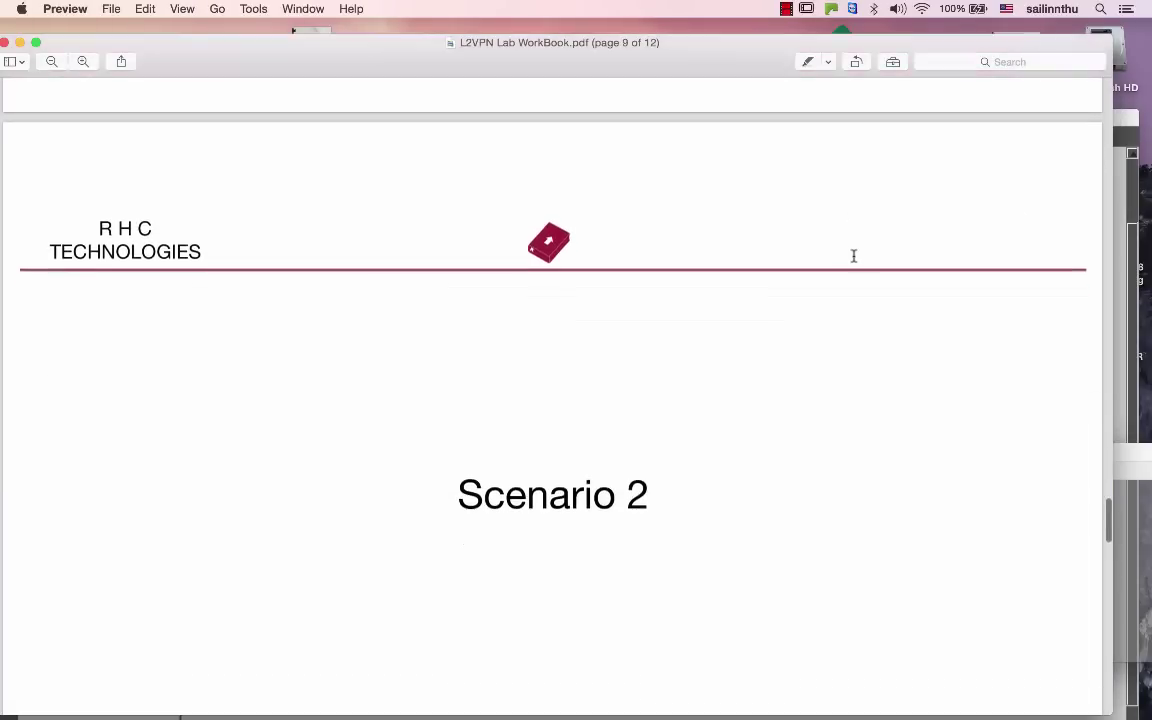